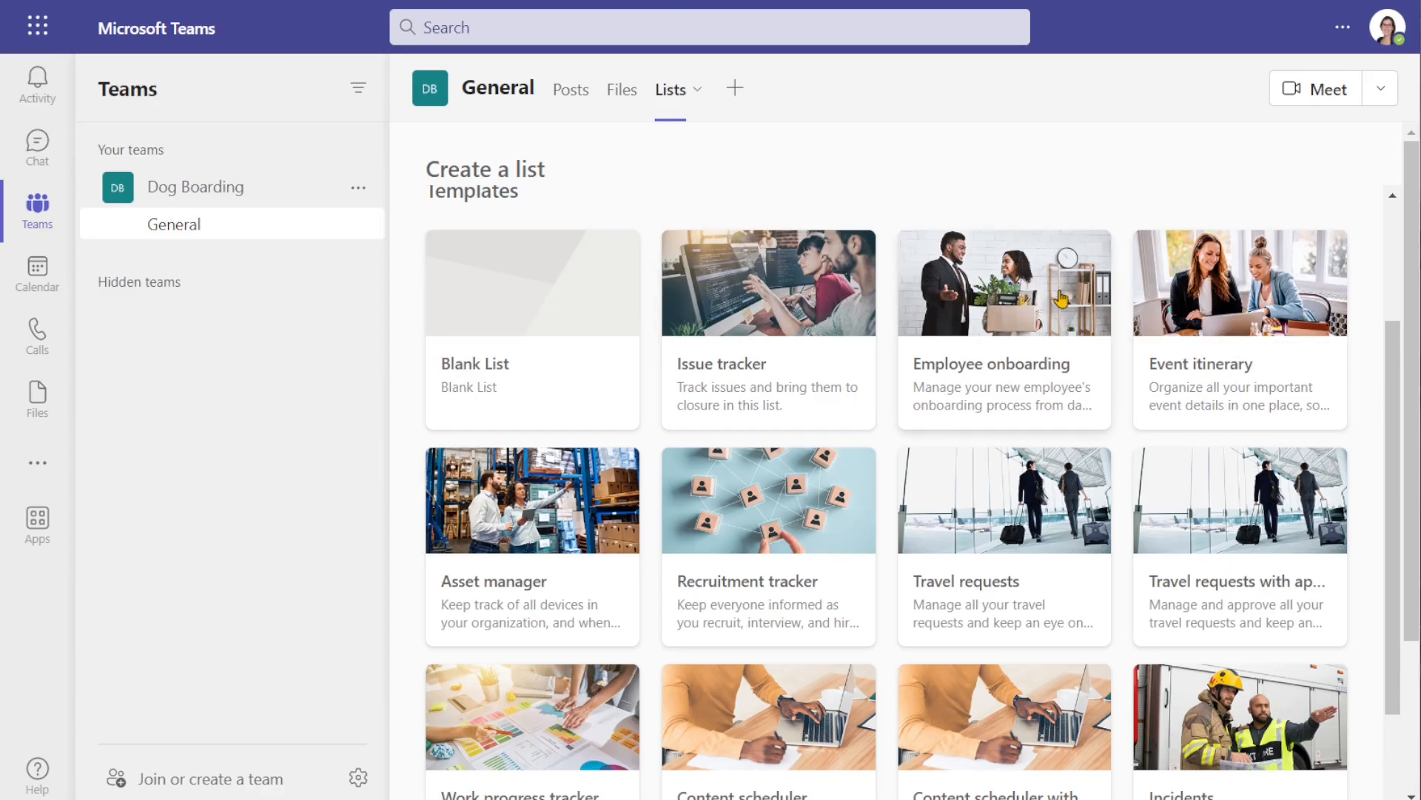
# - Preview the Issue tracker list template and return to the template gallery
pyautogui.click(780, 267)
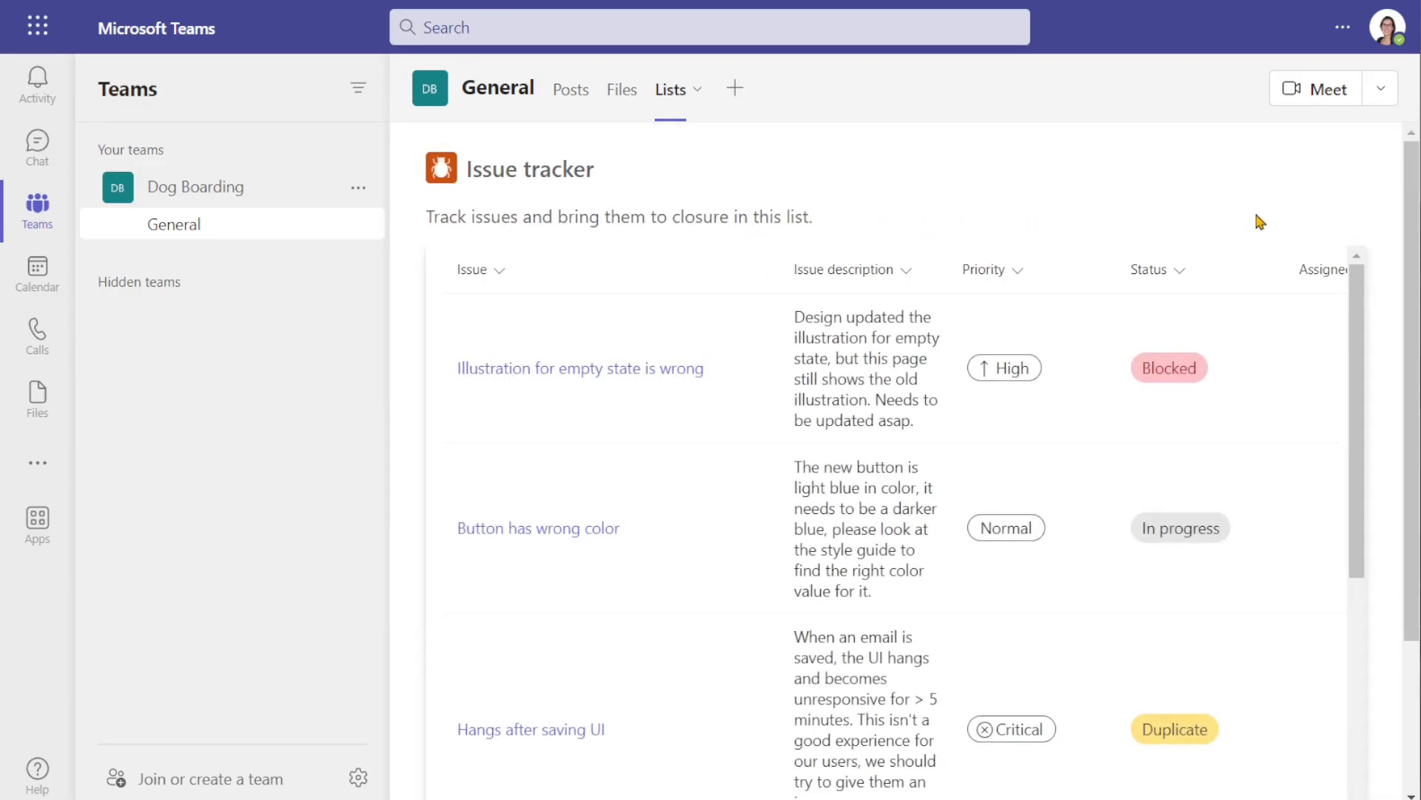
pyautogui.scroll(-2, 1184, 207)
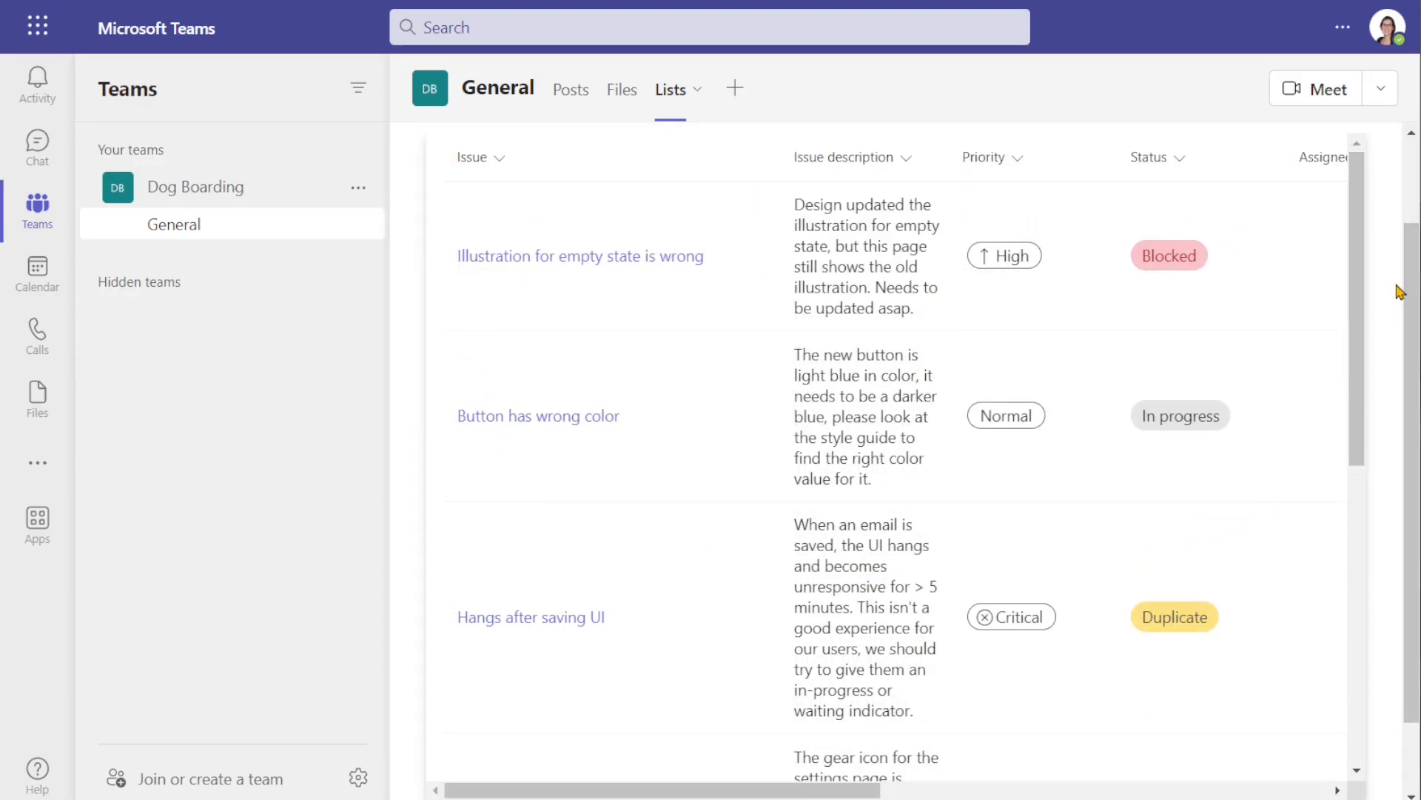
pyautogui.scroll(-1, 1396, 285)
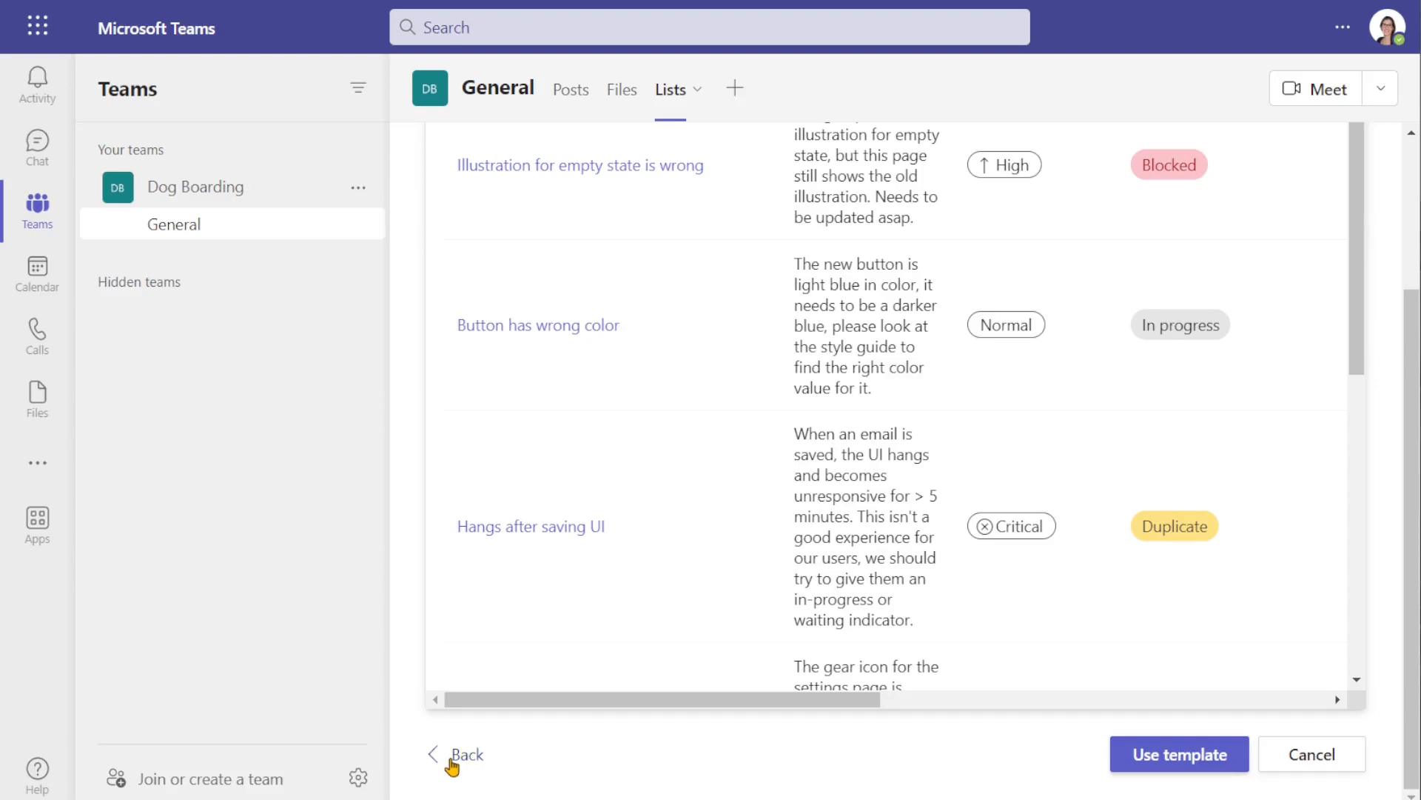
pyautogui.click(455, 754)
# - Start a blank list named "Pet Boarding" with the description "To track dog stays at our dog boarding resort."
pyautogui.click(477, 311)
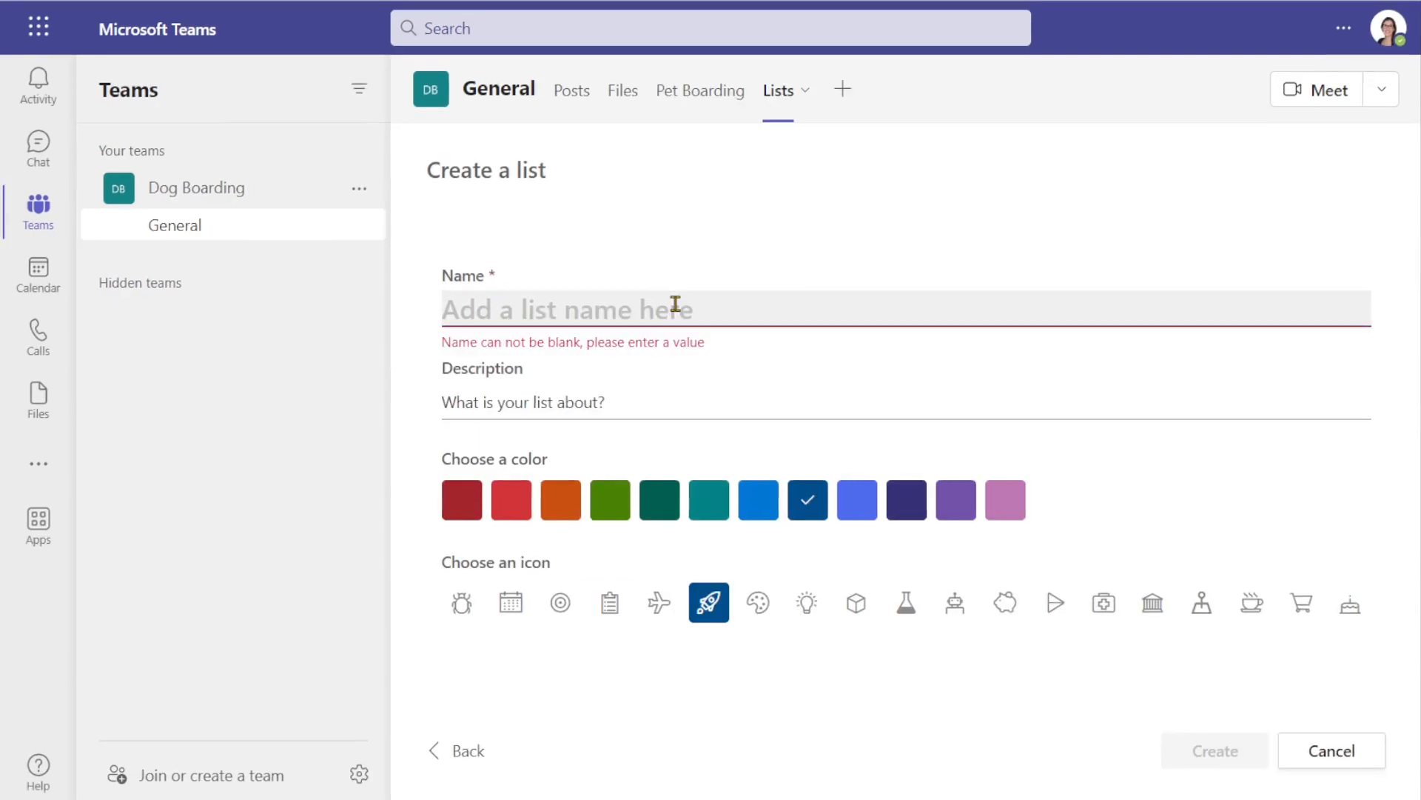
pyautogui.write('Pet  Boarding')
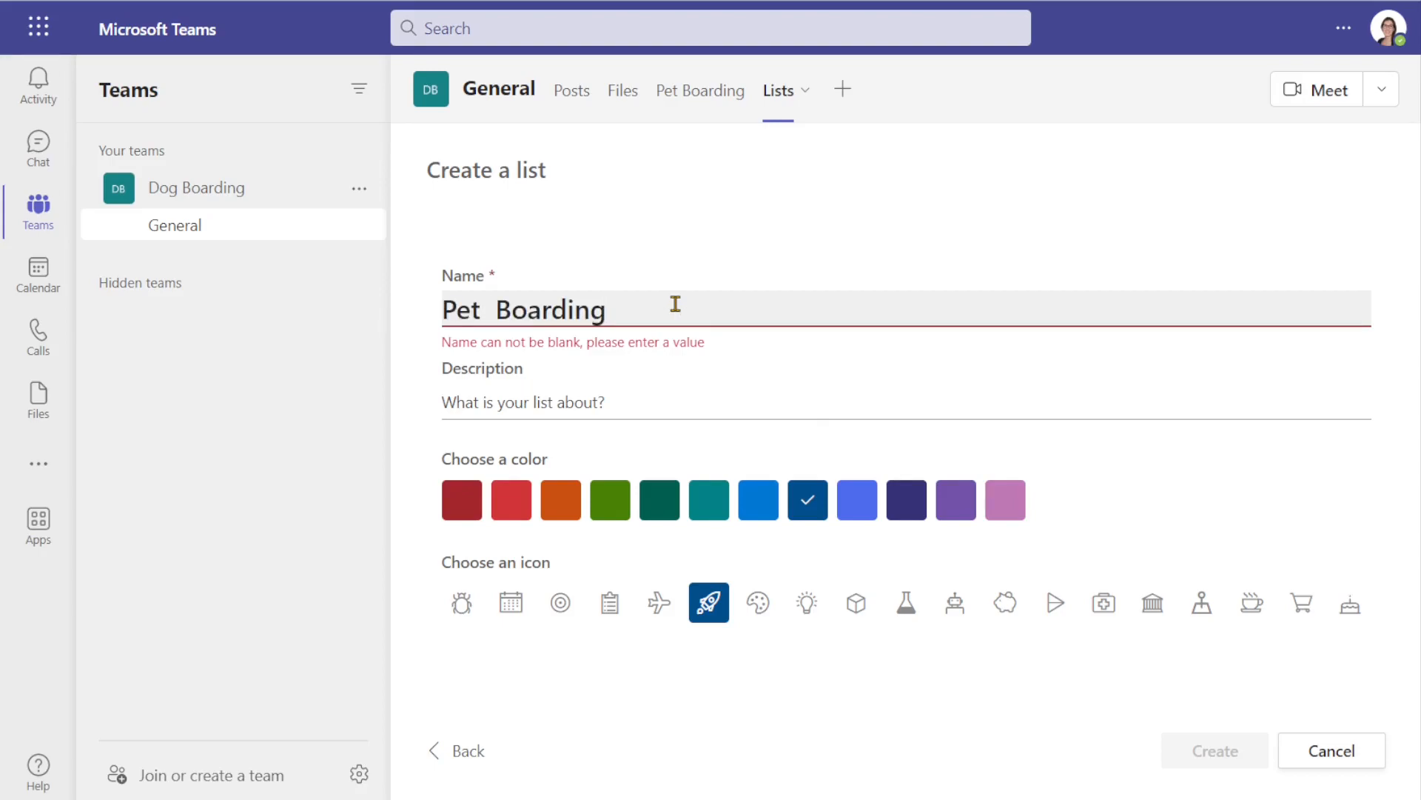
pyautogui.click(623, 398)
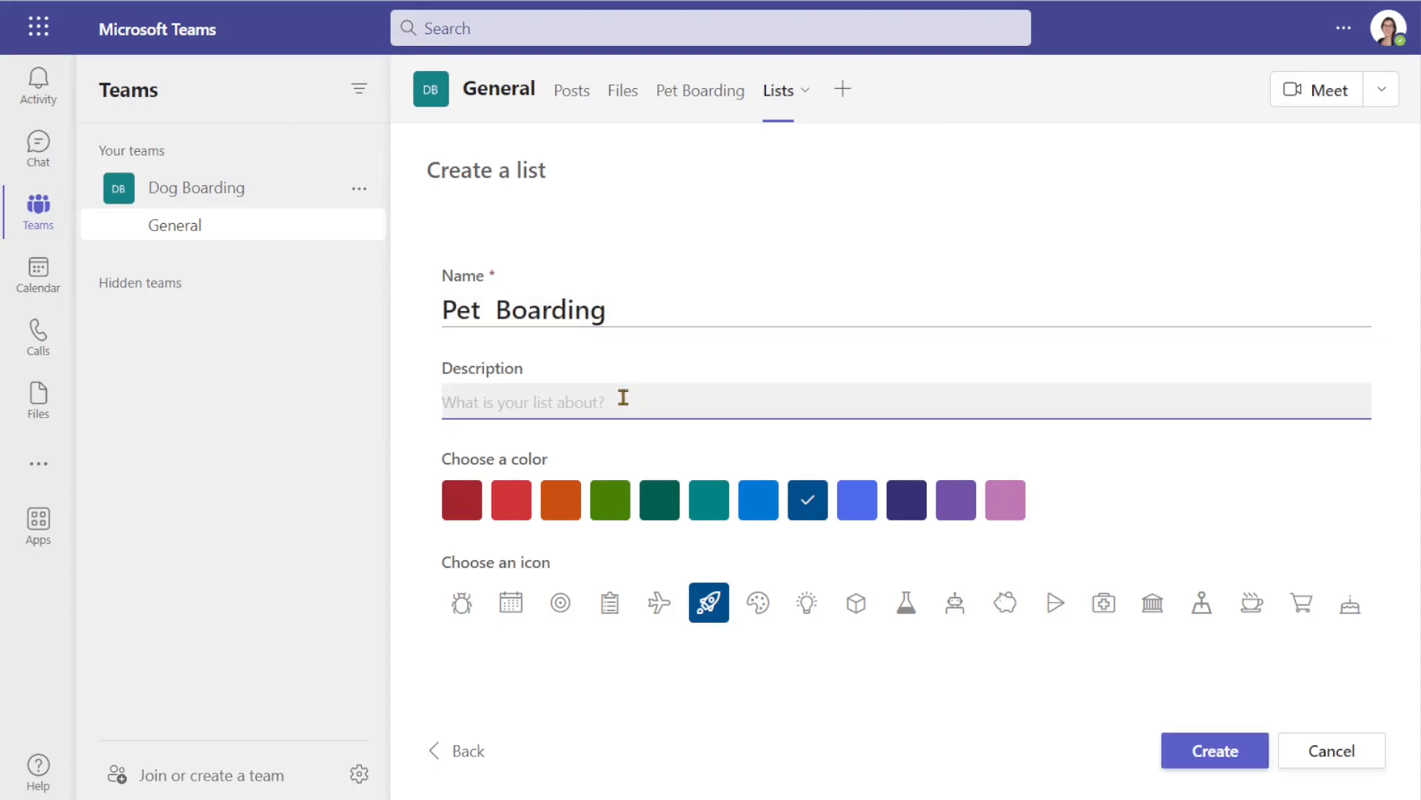
pyautogui.write('To track dog stays at our dog boarding resort.')
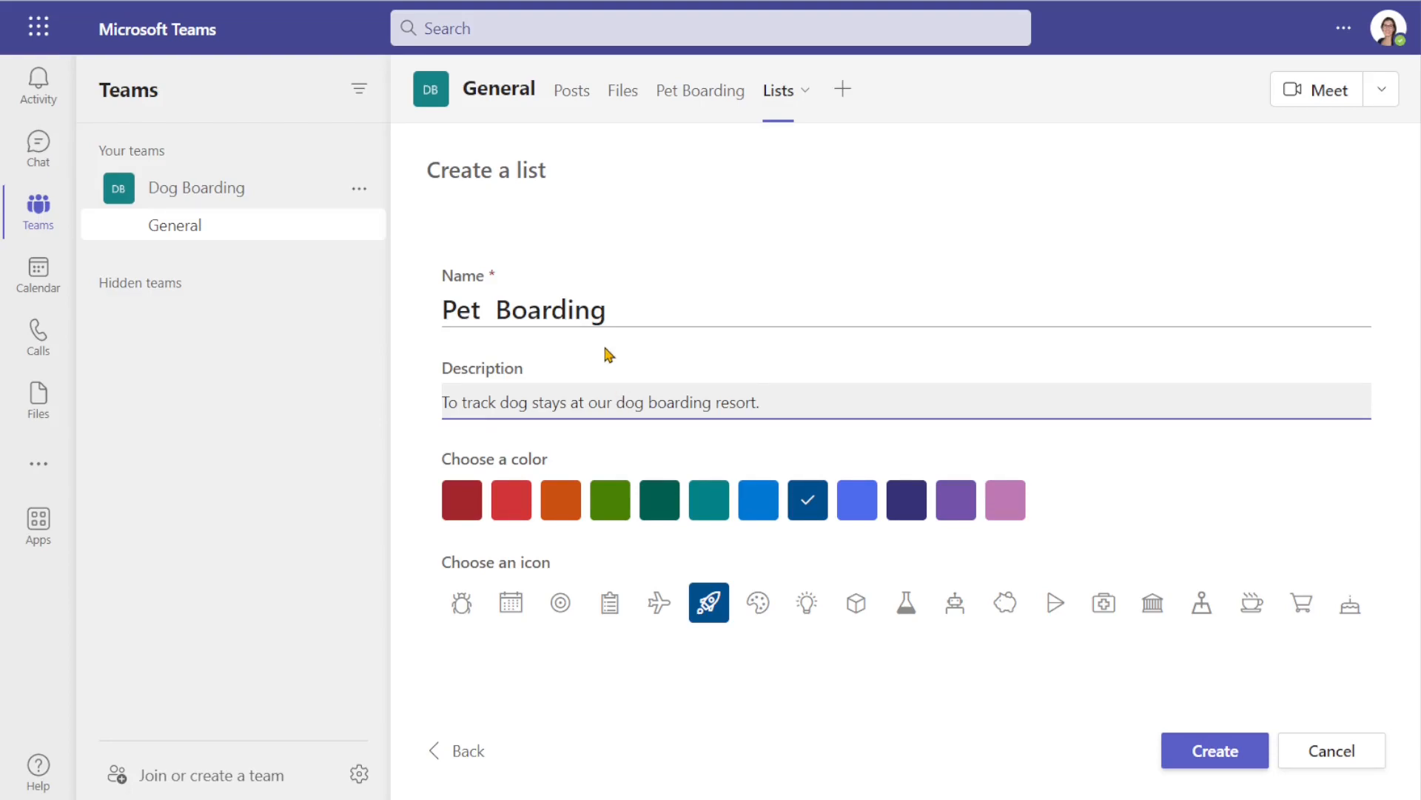
# - Give the new list the Teal color and the Calendar icon, and create it
pyautogui.click(707, 506)
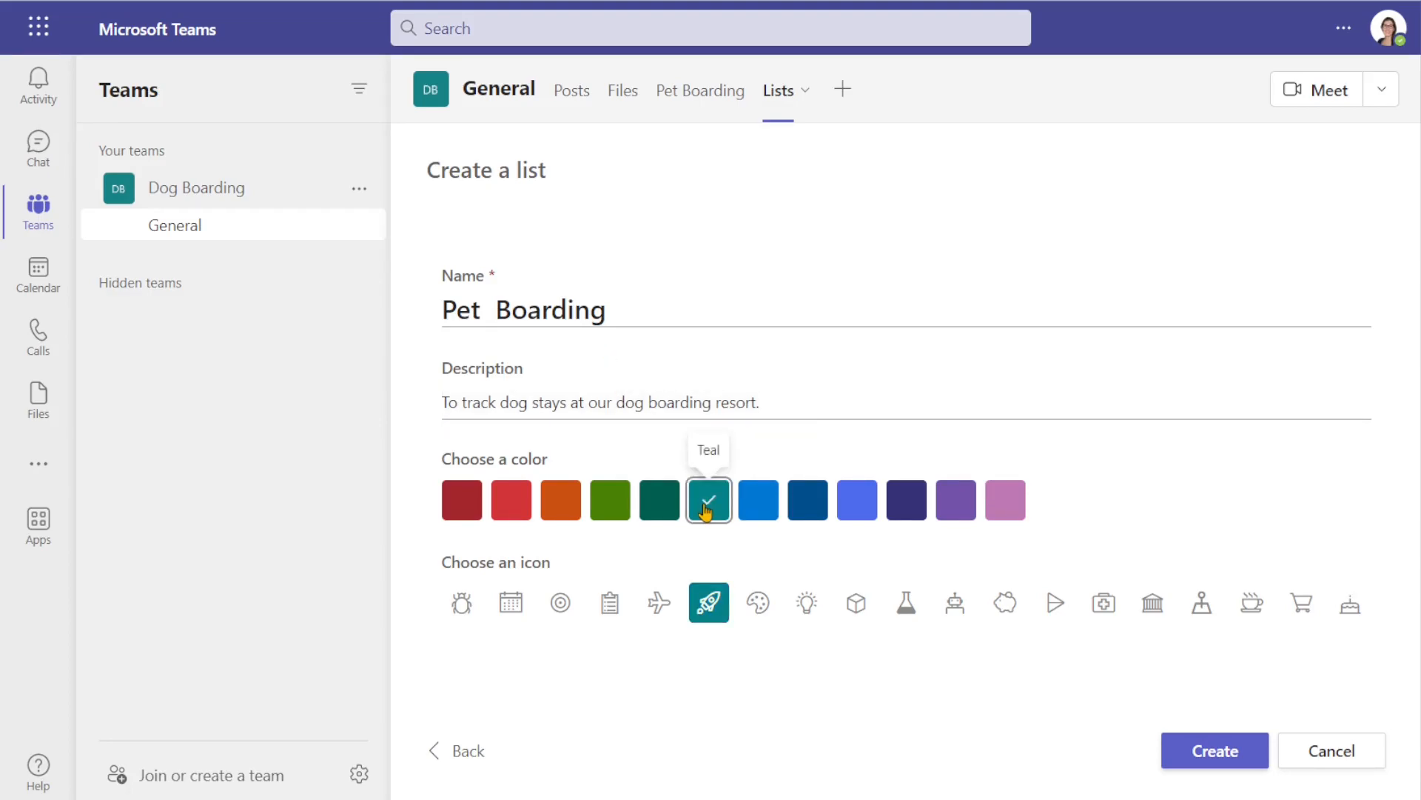
pyautogui.click(511, 603)
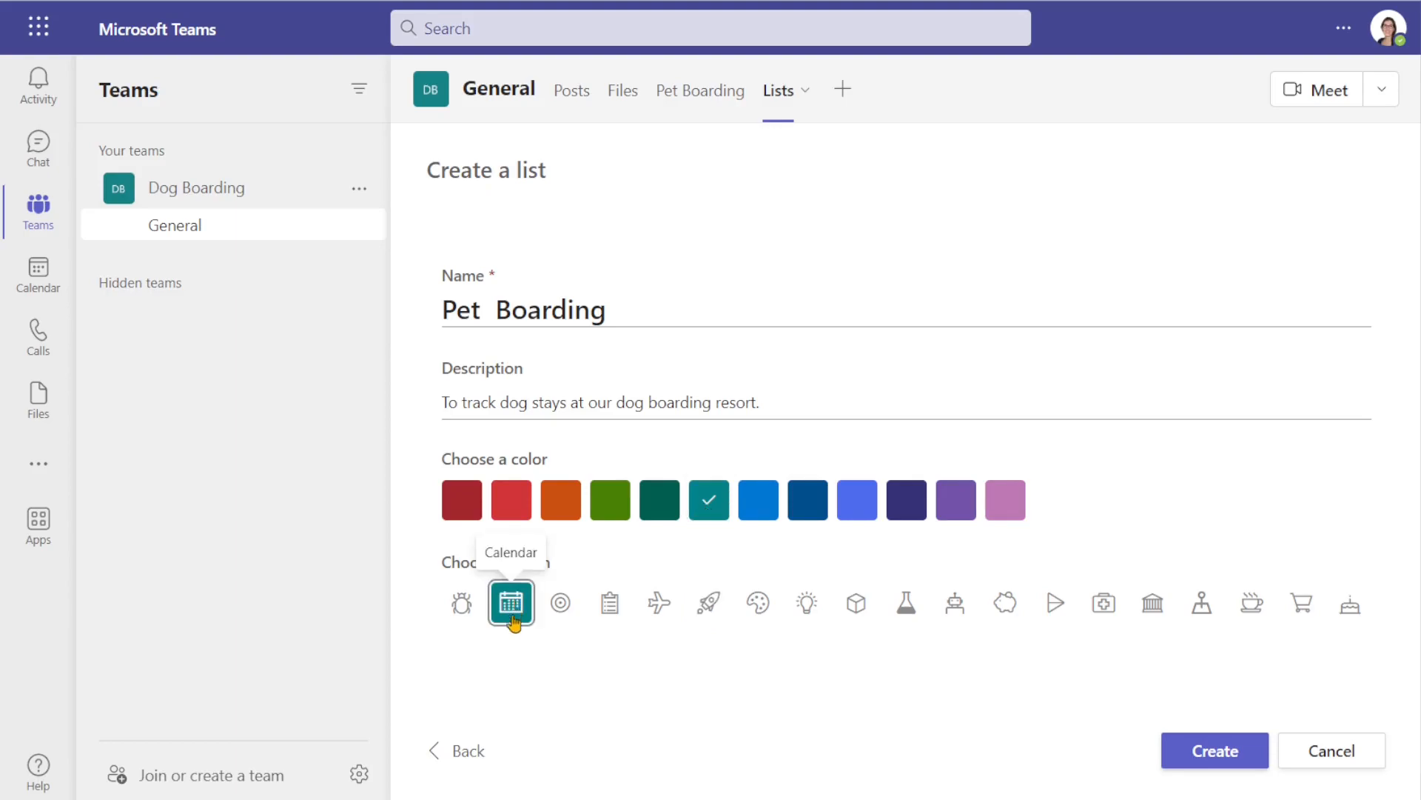
pyautogui.click(1251, 747)
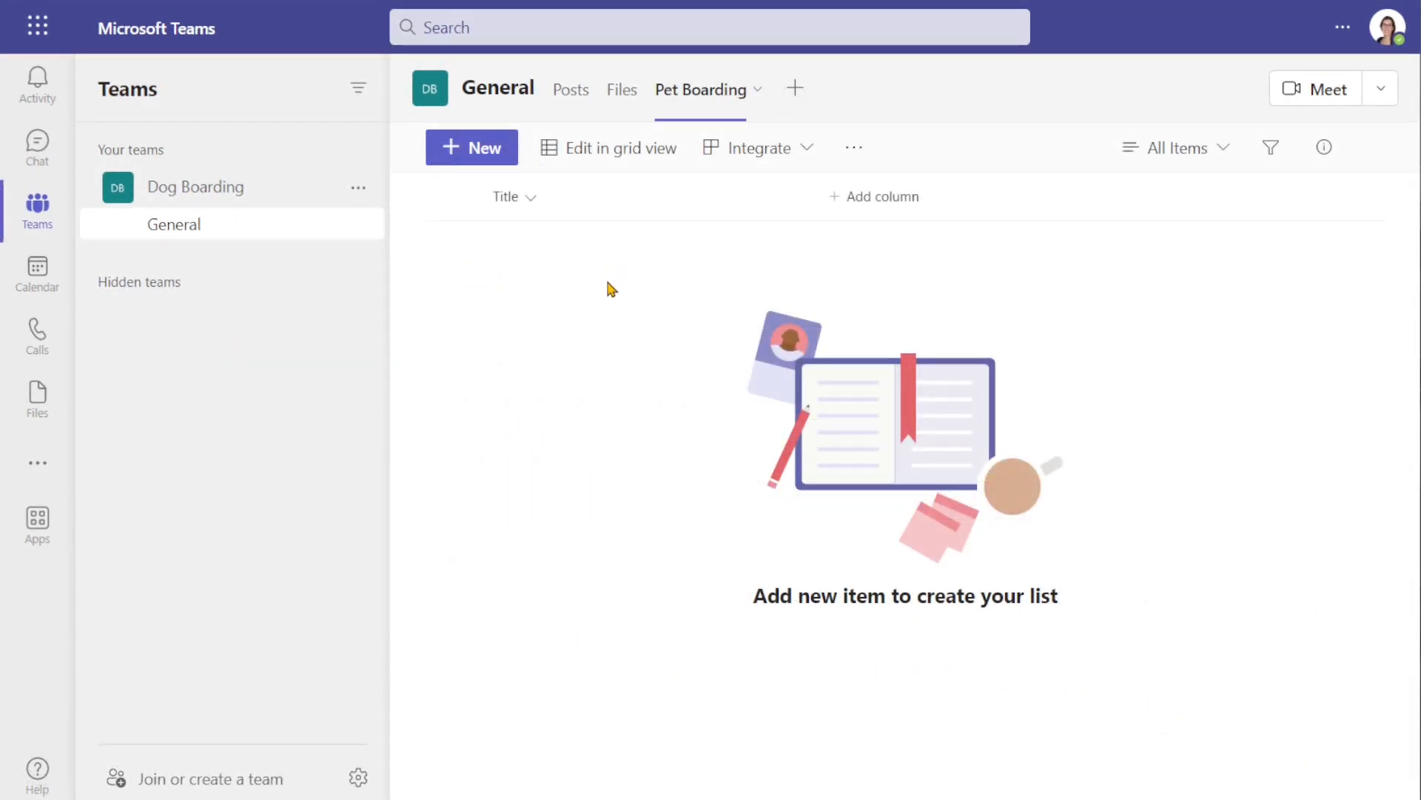
# - Rename the Title column of the Pet Boarding list to "Dog Name"
pyautogui.click(532, 197)
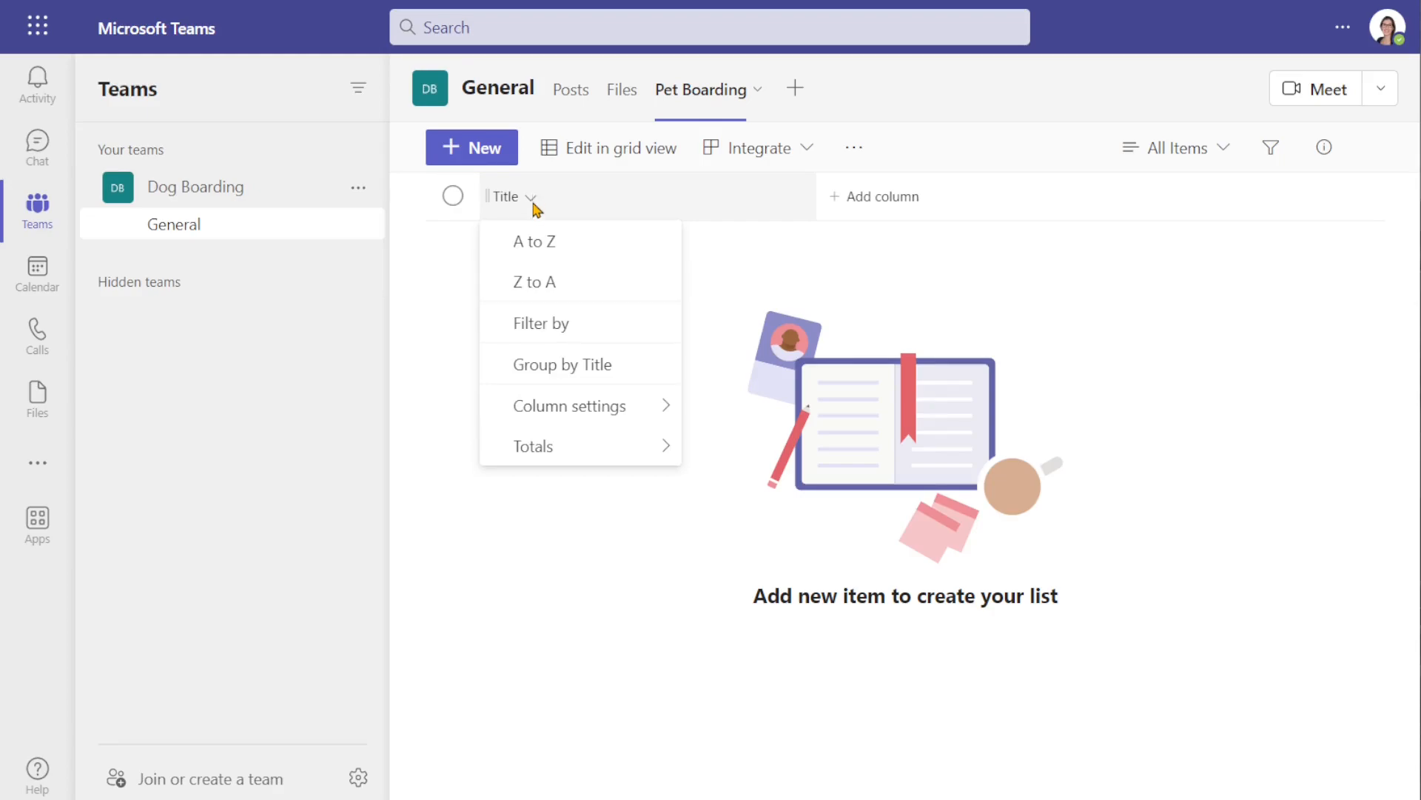
pyautogui.moveTo(550, 405)
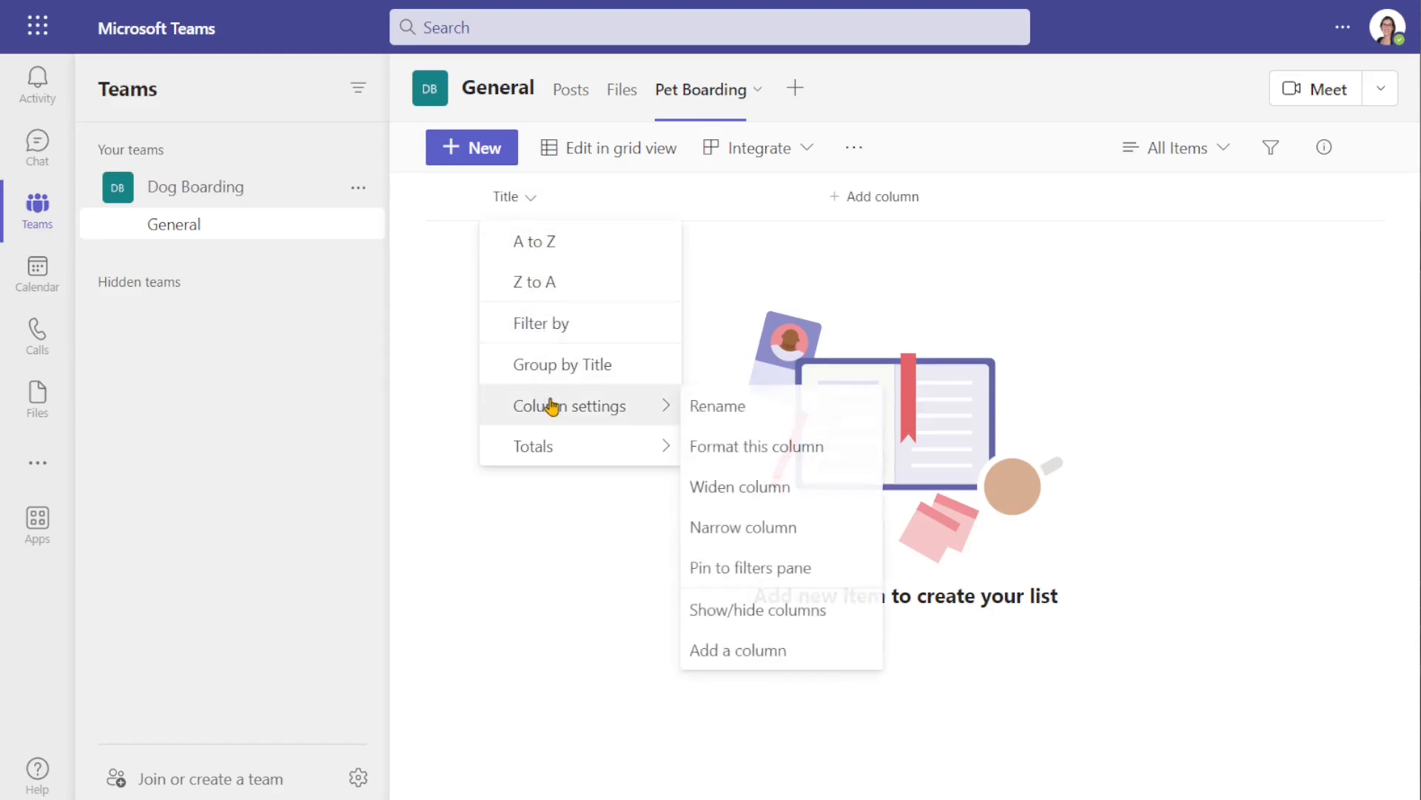
pyautogui.click(807, 409)
pyautogui.write('Dog Name')
pyautogui.click(896, 564)
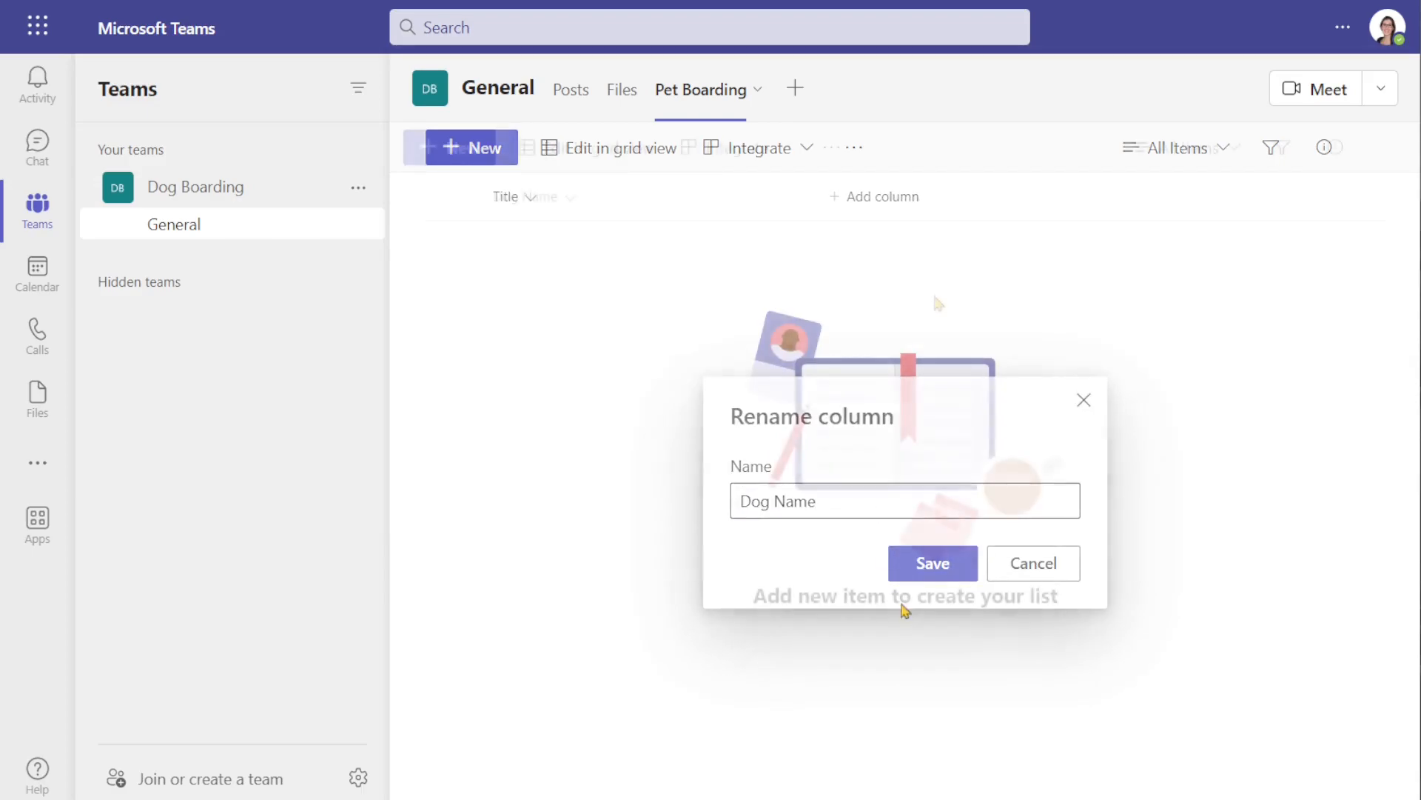
# - Start a new Number column named "Res #" with the description "Res #"
pyautogui.click(852, 198)
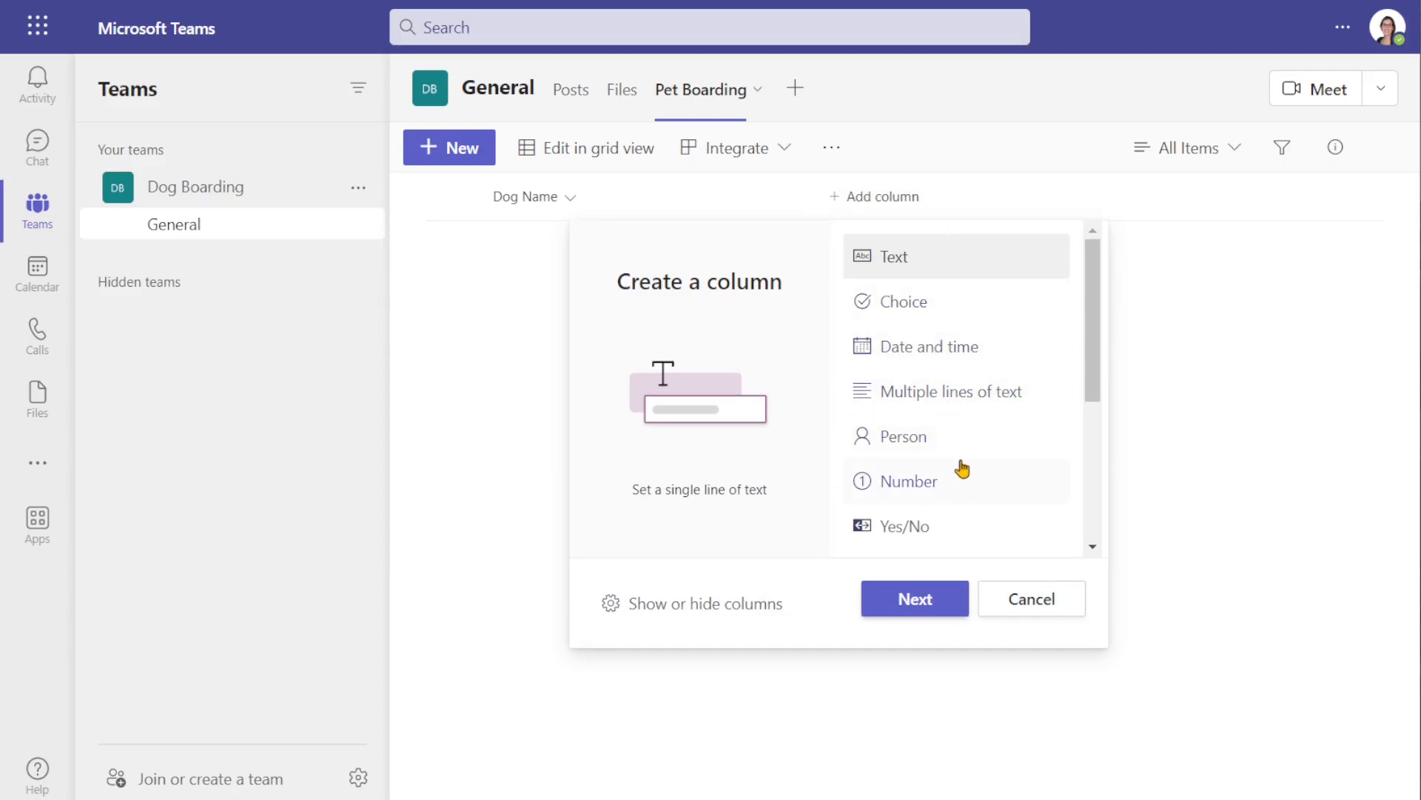
pyautogui.click(955, 488)
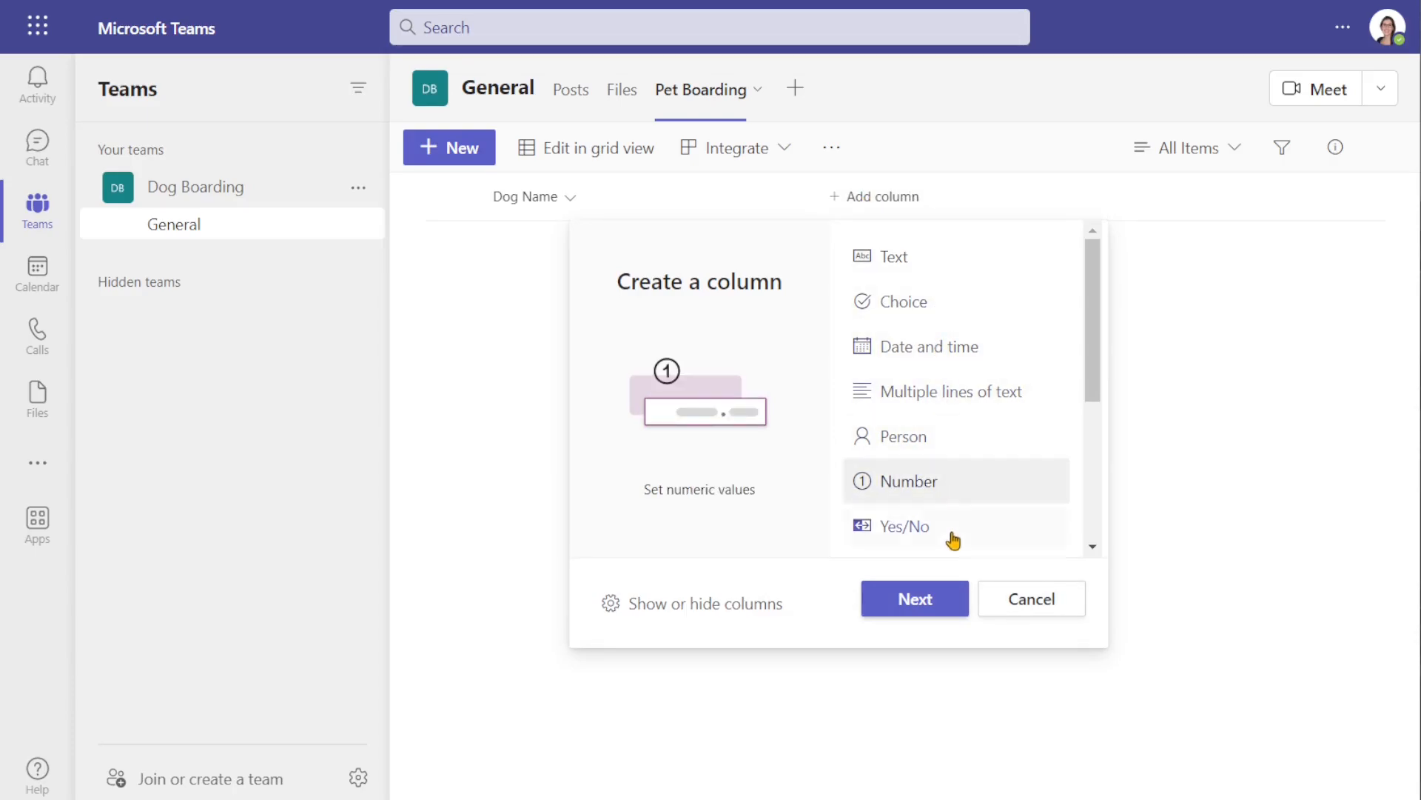
pyautogui.click(957, 618)
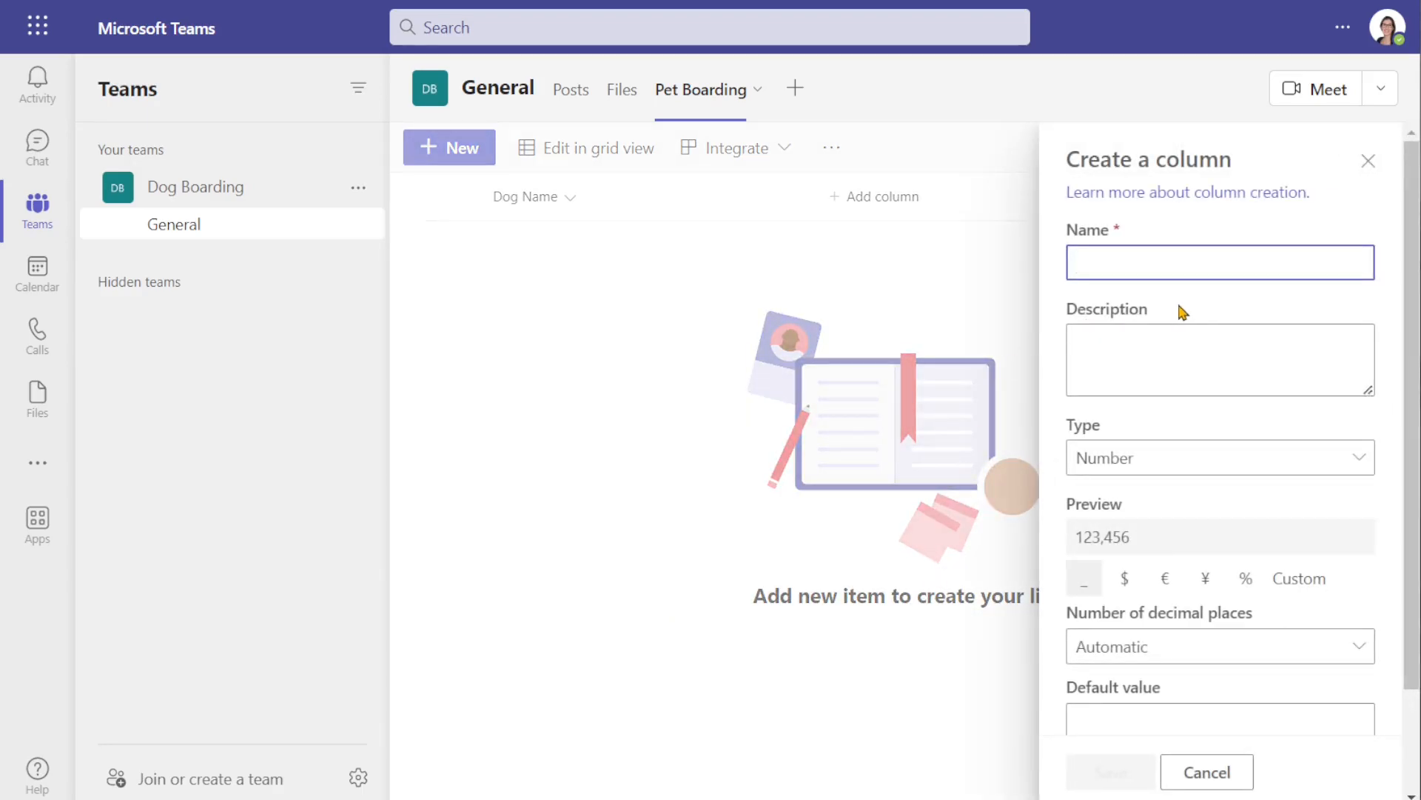
pyautogui.write('Res #')
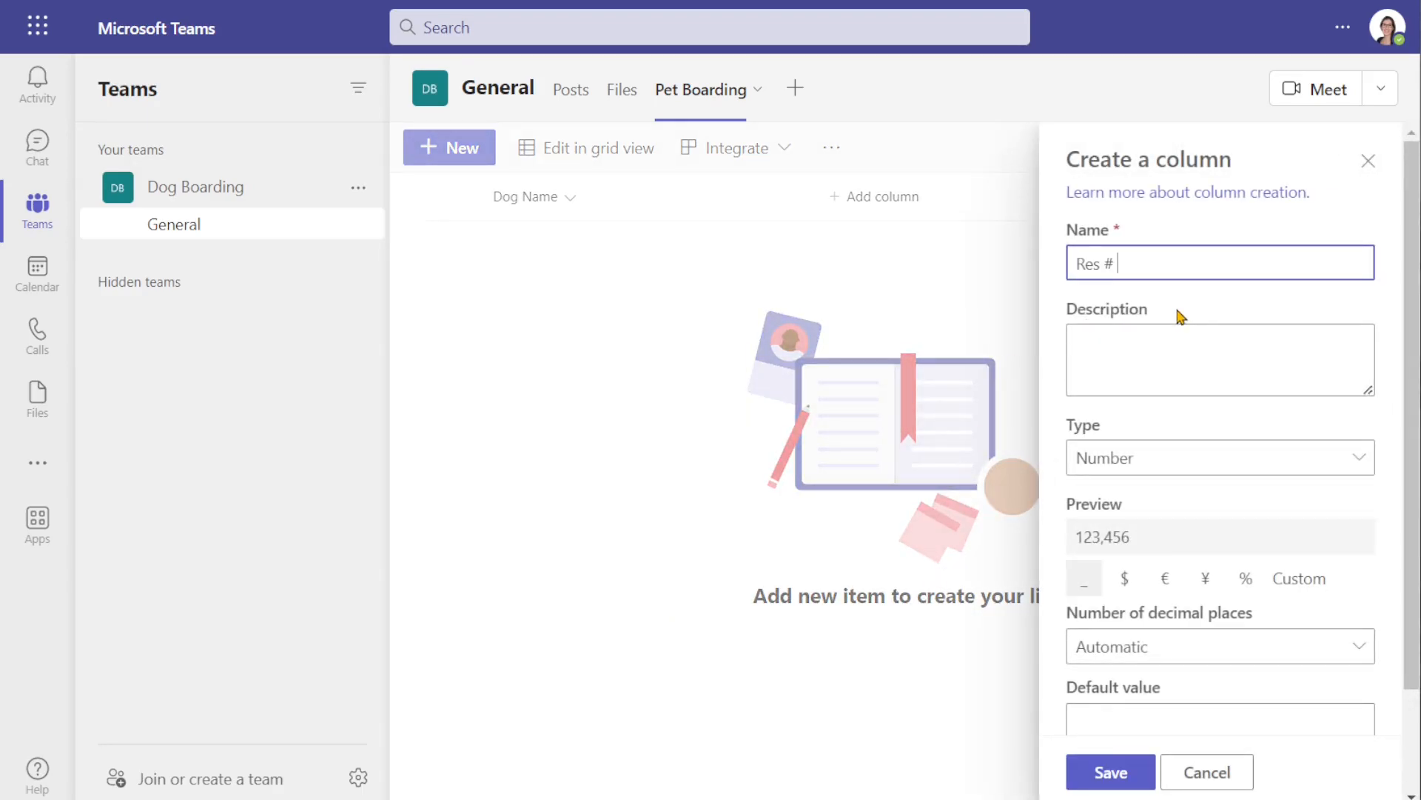
pyautogui.click(1210, 362)
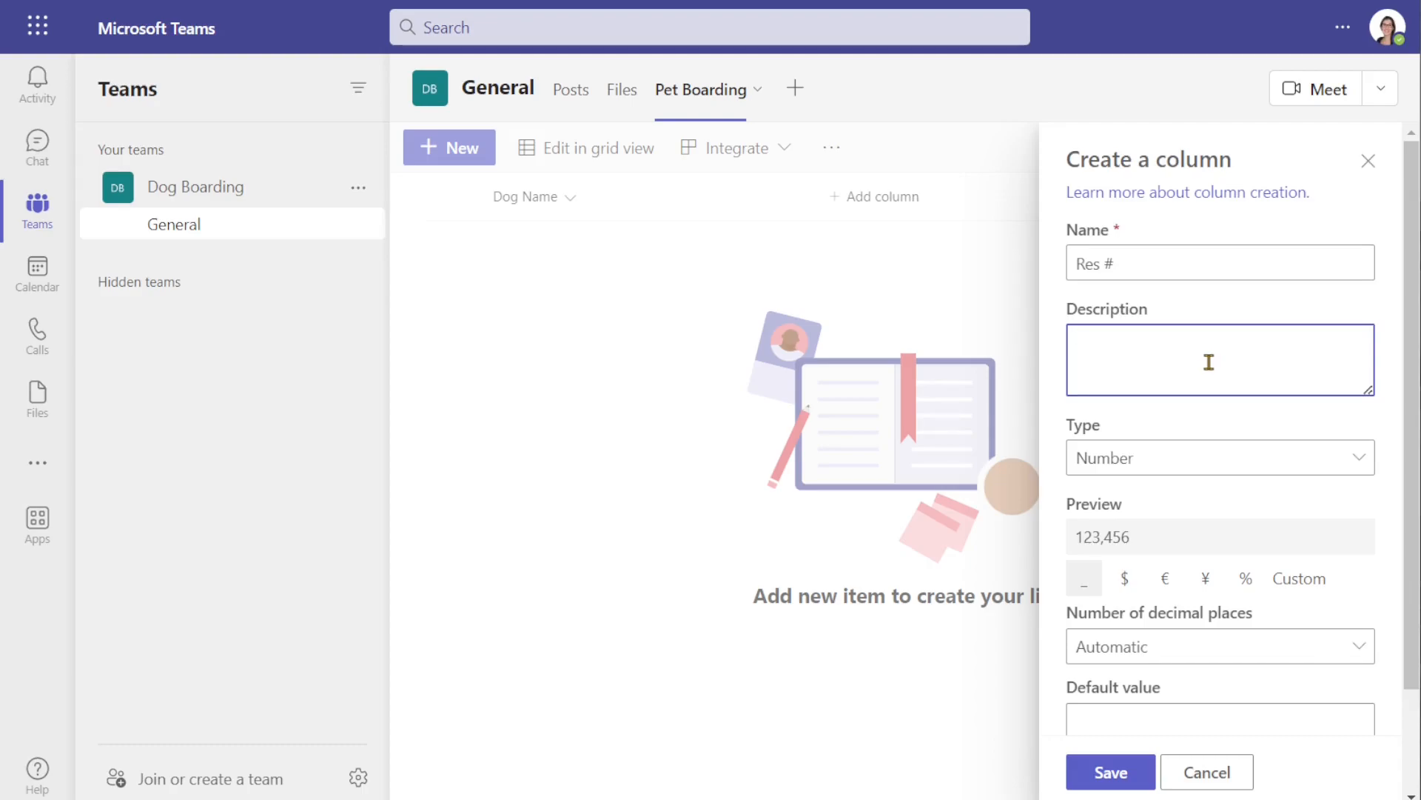
pyautogui.write('Res #')
# - Turn off the thousands separator for the Res # column, enforce unique values, and save the column
pyautogui.scroll(-2, 1207, 363)
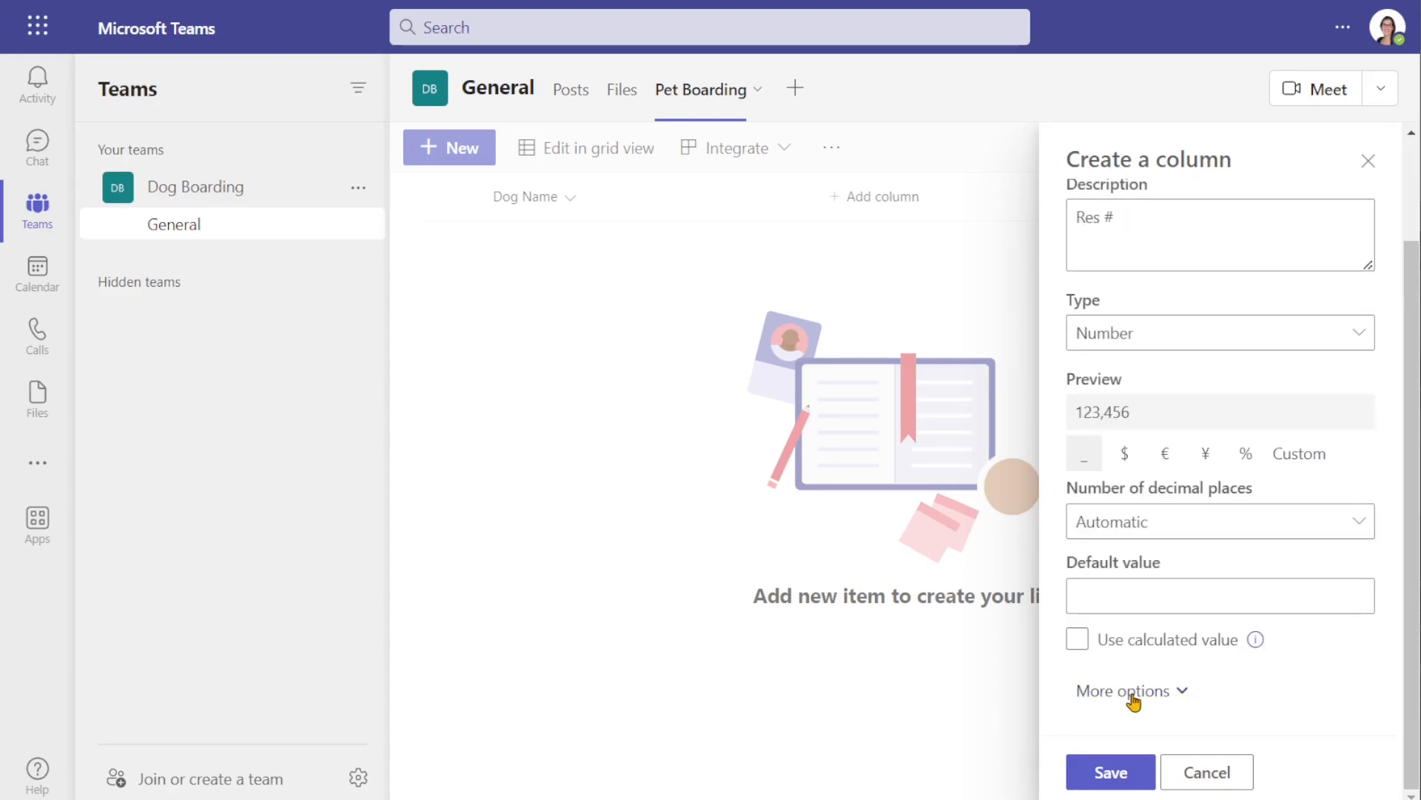
pyautogui.scroll(-5, 1338, 689)
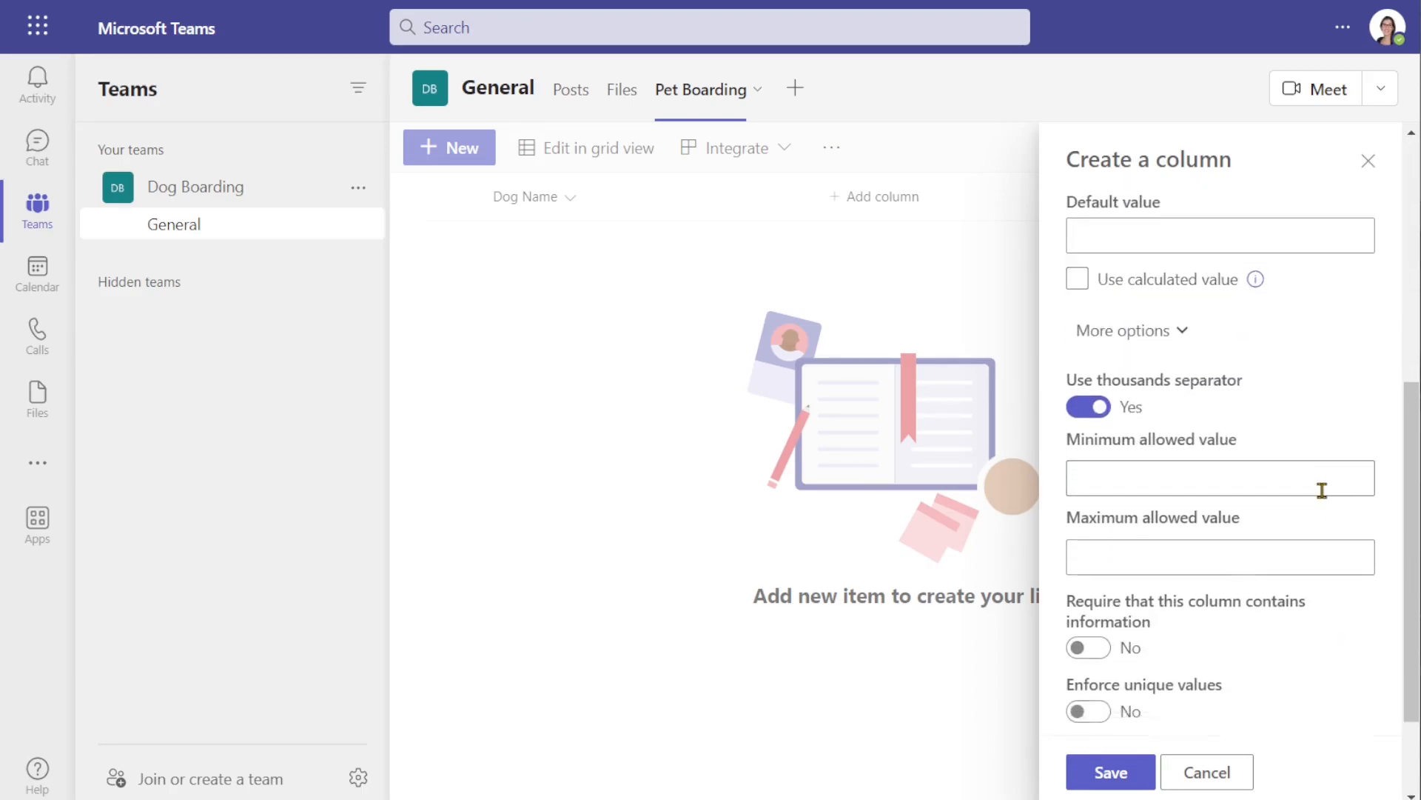
pyautogui.click(1088, 318)
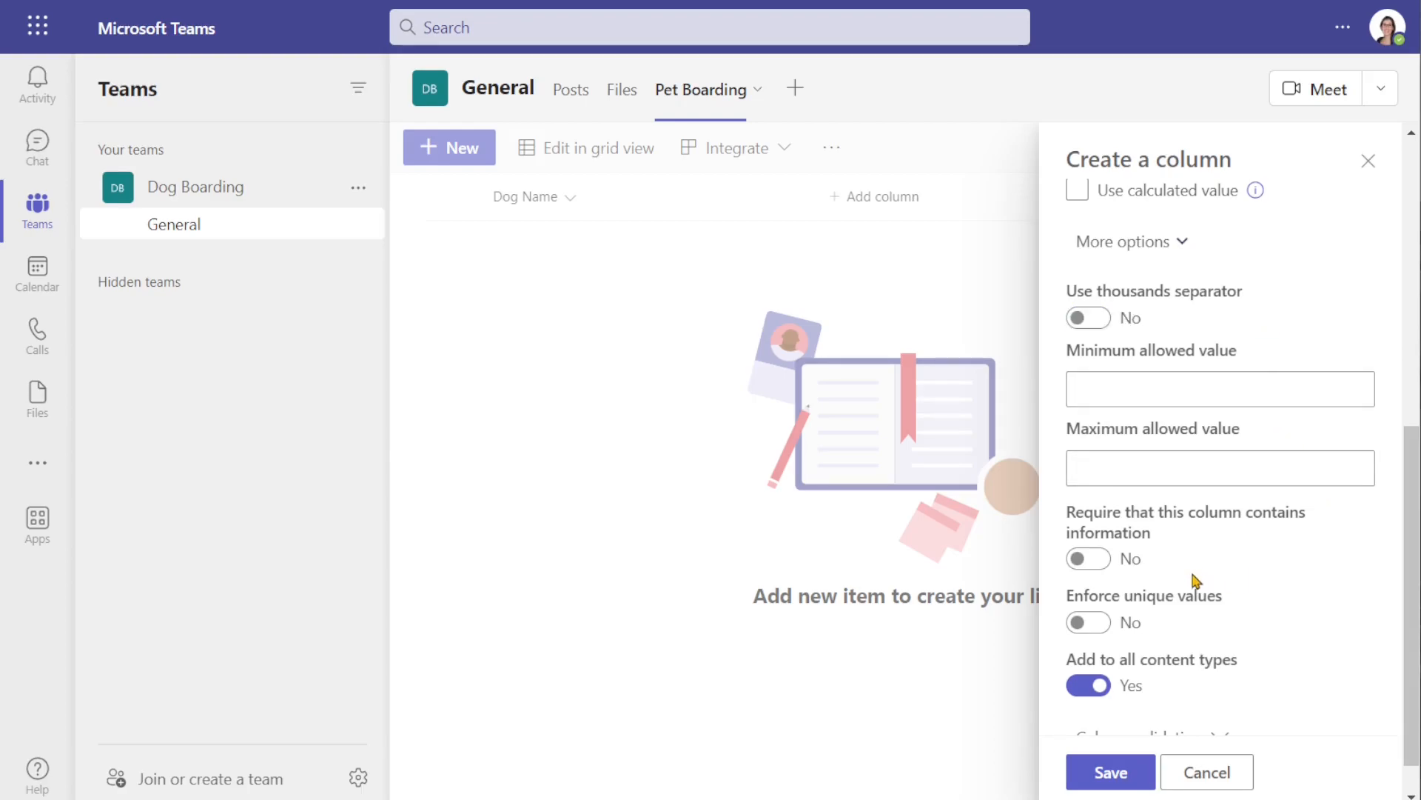
pyautogui.click(1096, 622)
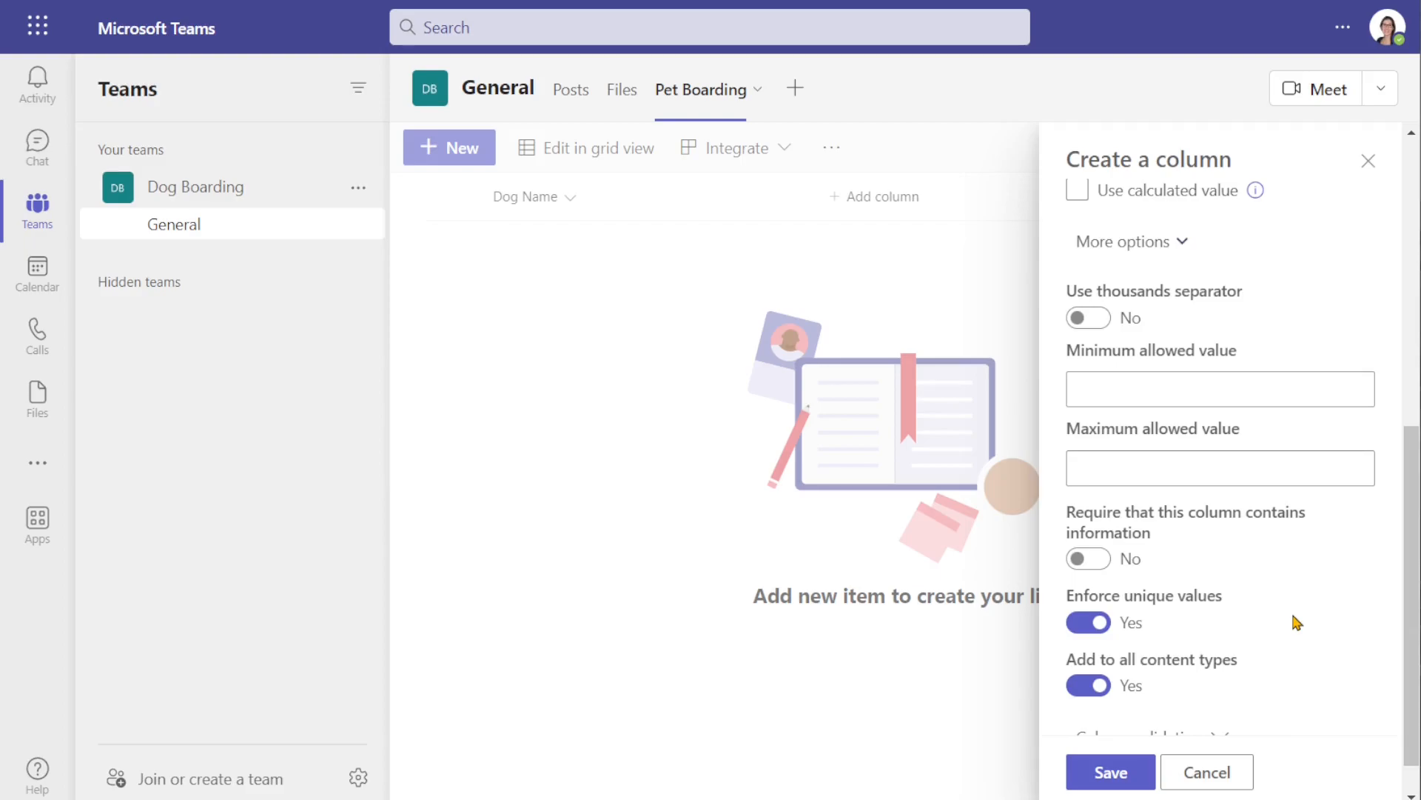
pyautogui.scroll(-1, 1296, 622)
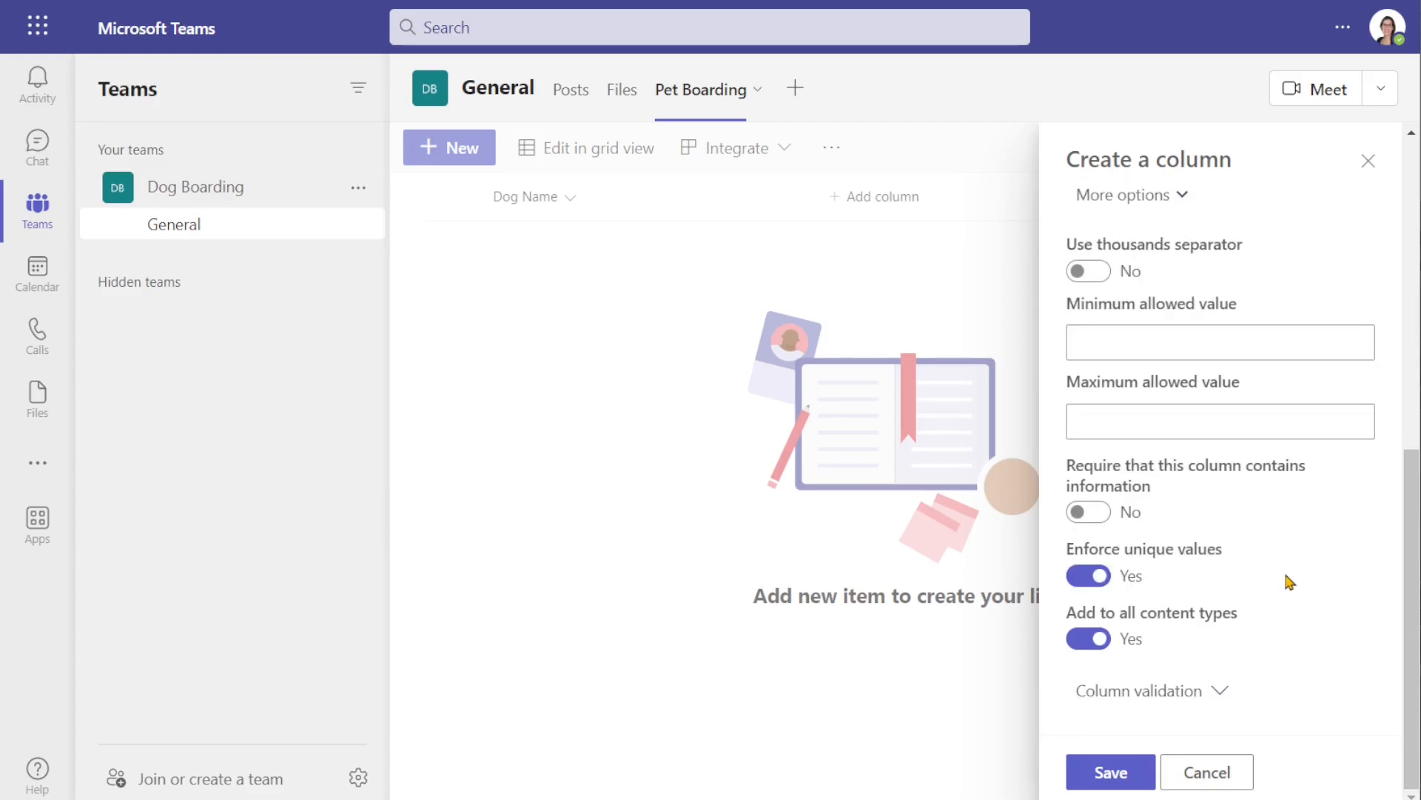
pyautogui.click(1110, 772)
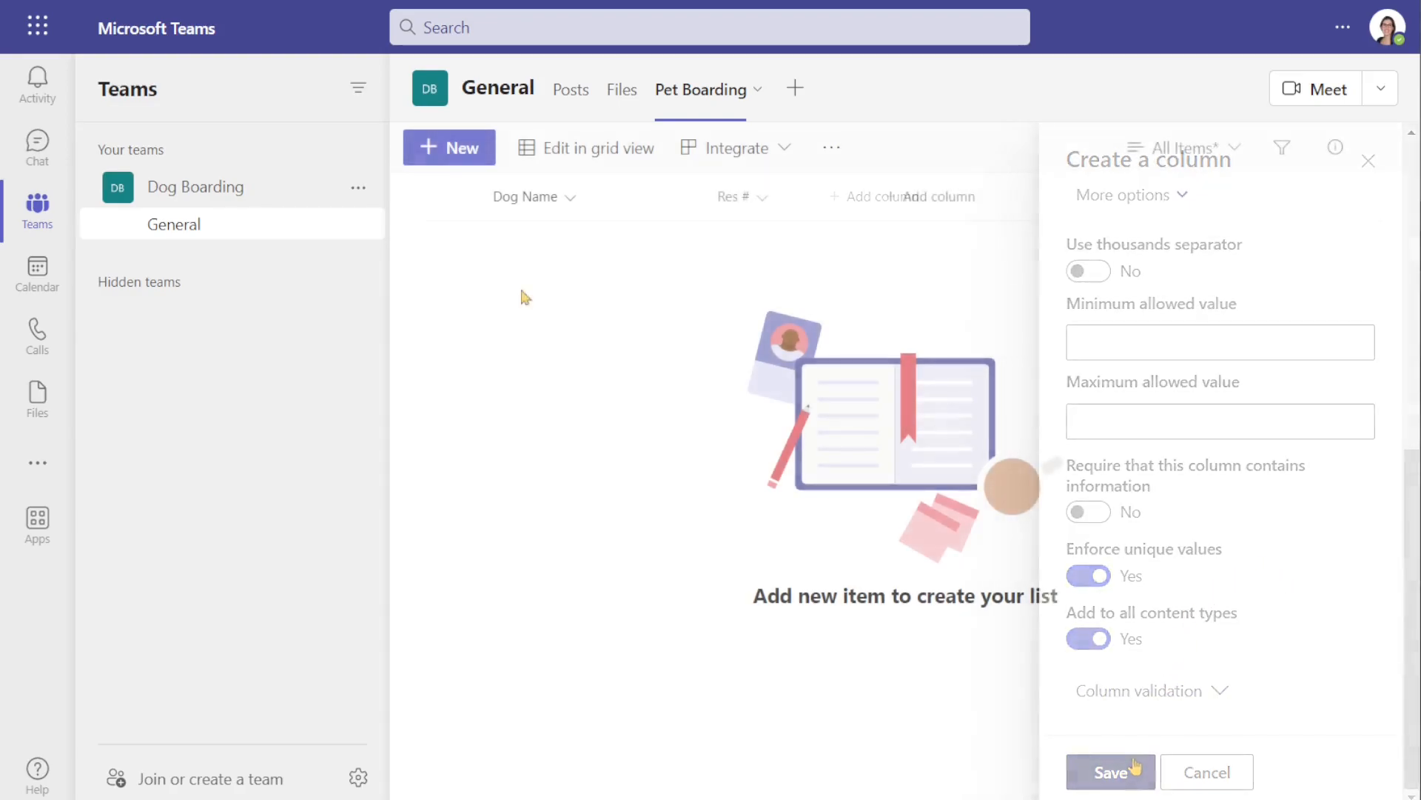
# - Add a list item with the dog name Roo and Res # 1
pyautogui.click(466, 151)
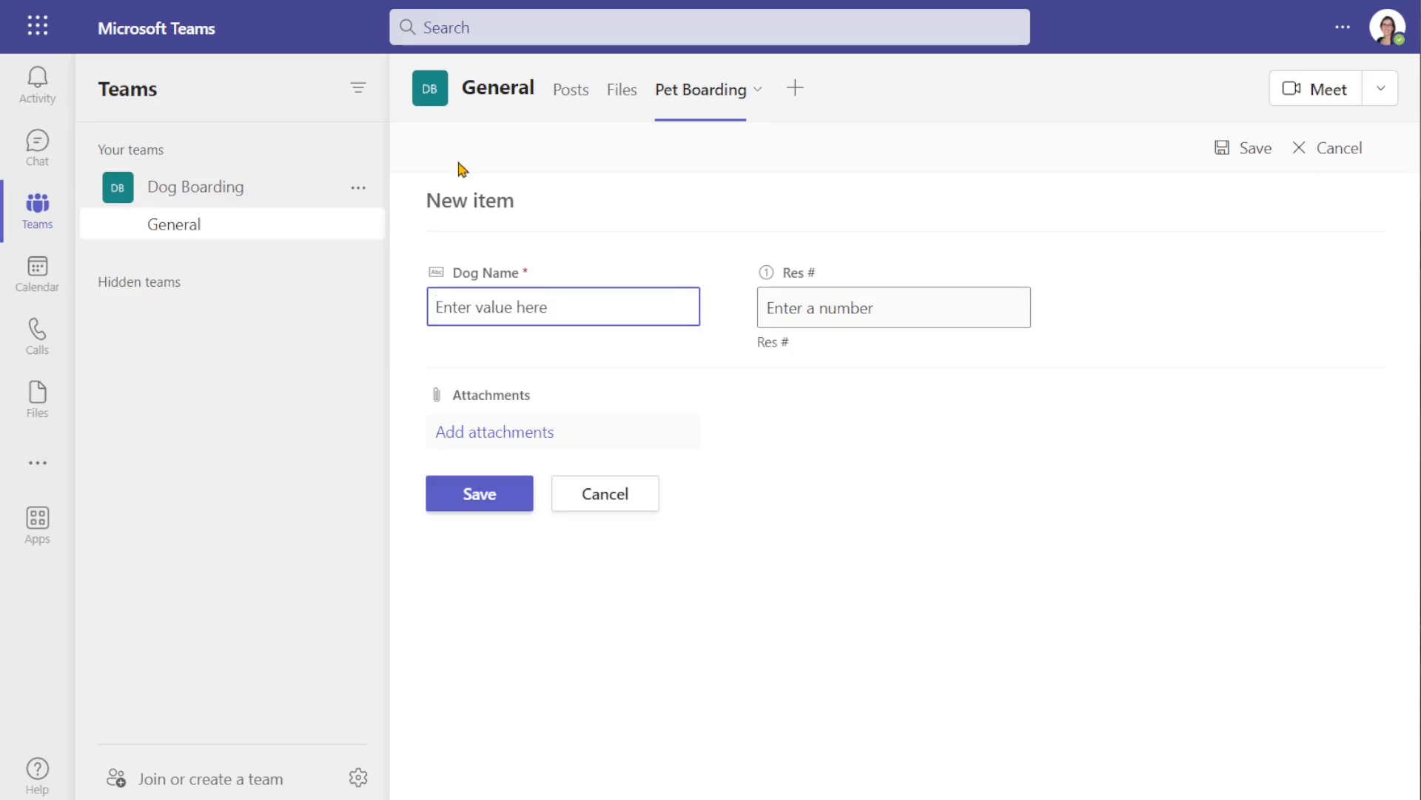
pyautogui.write('Roo')
pyautogui.press('Tab')
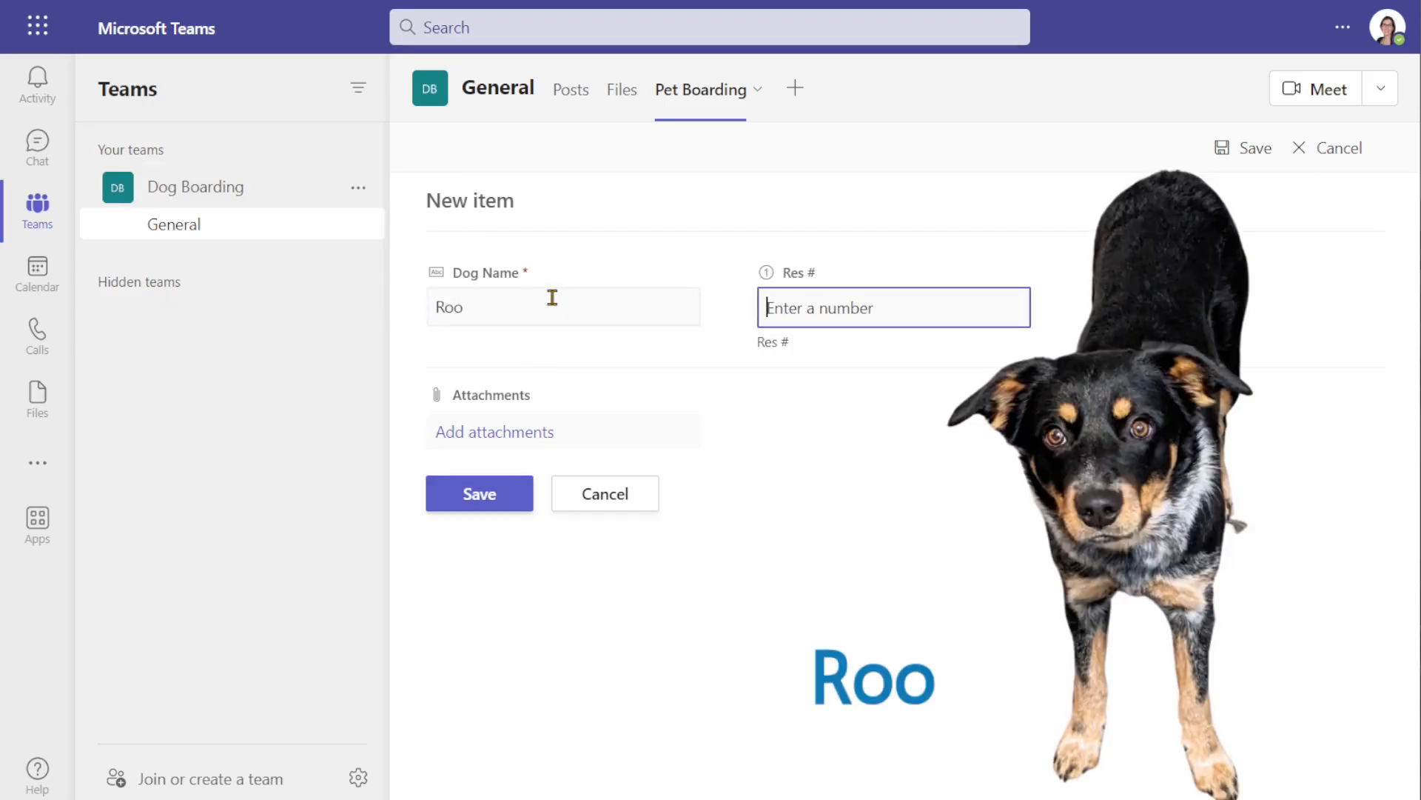
pyautogui.write('1')
pyautogui.click(504, 498)
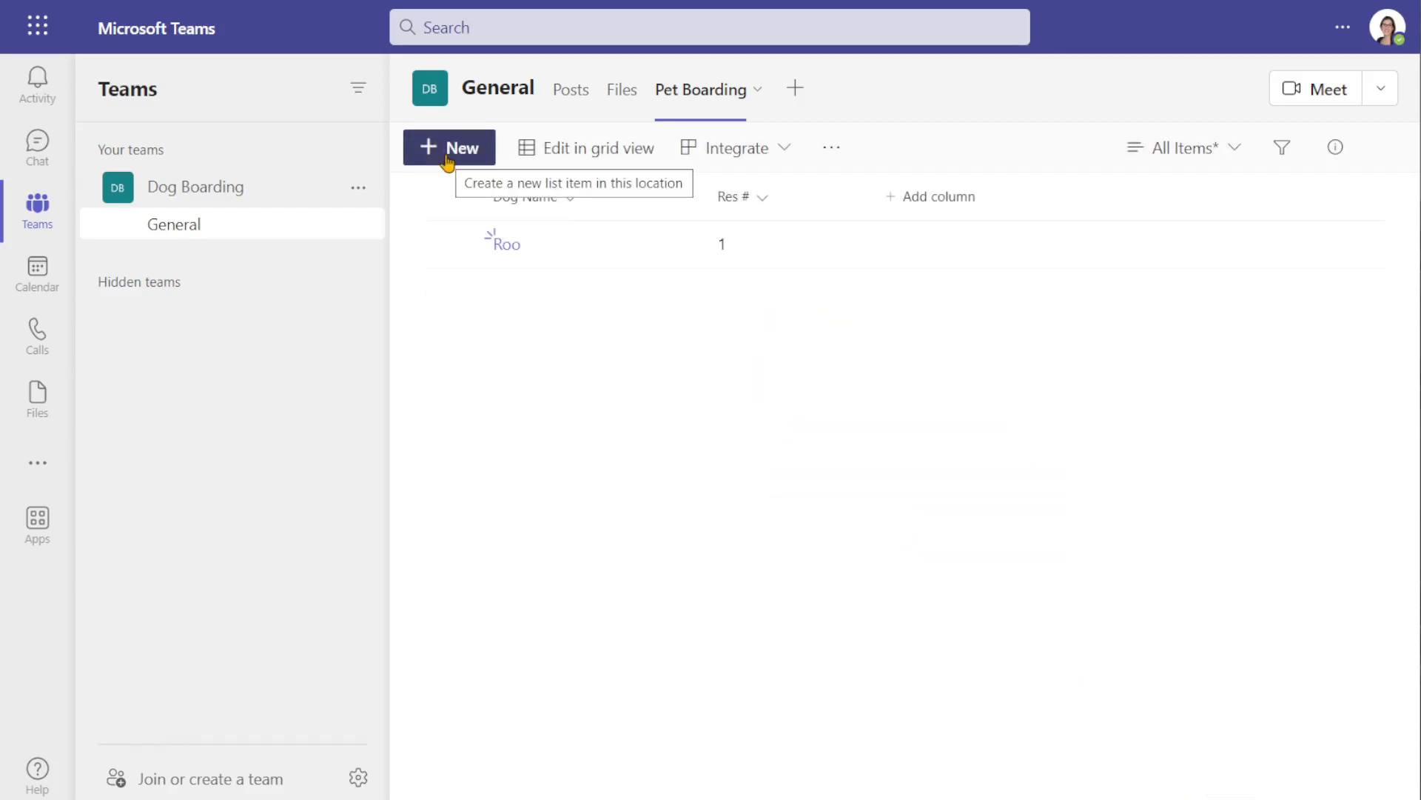
# - Try to add a second list item with the dog name Charles and Res # 1
pyautogui.click(447, 151)
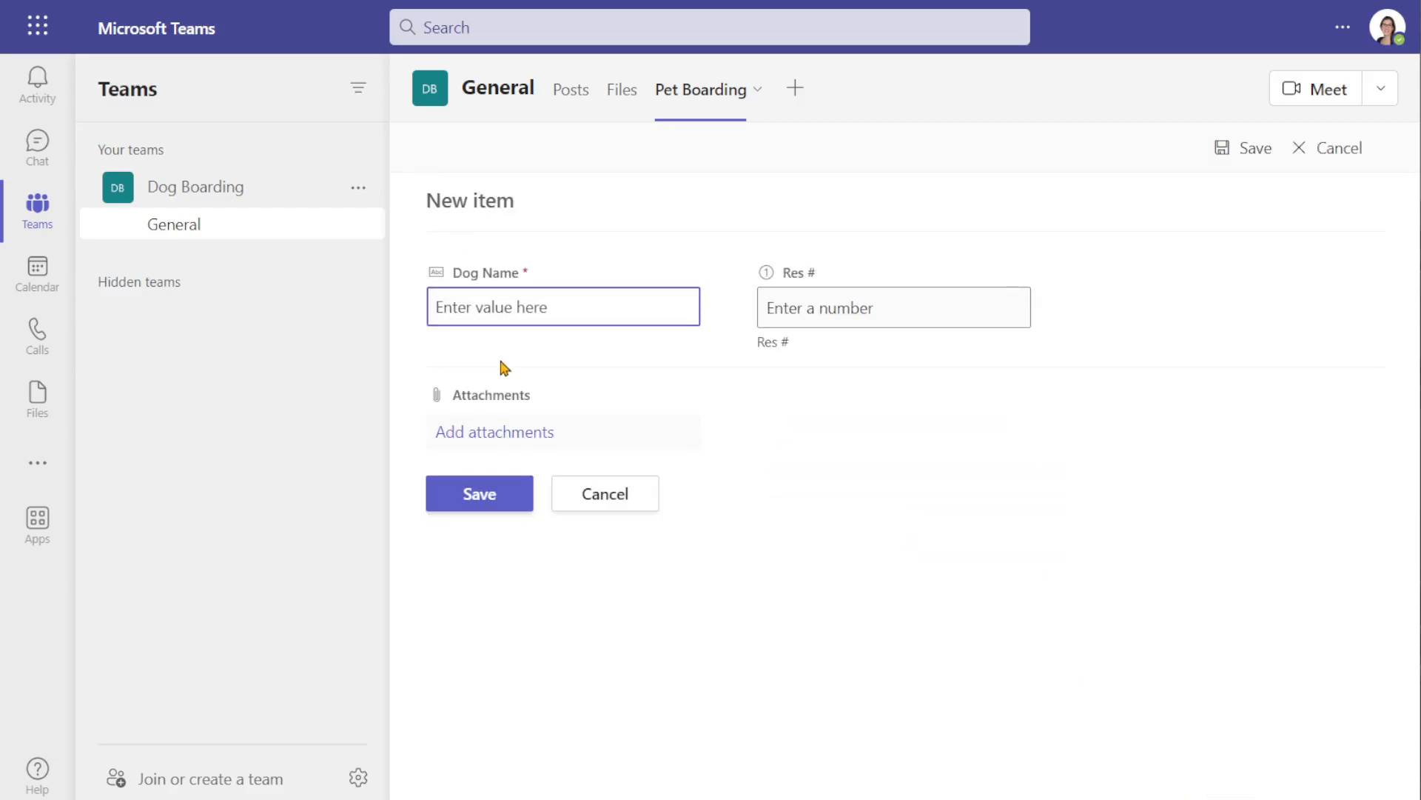
pyautogui.write('Charles')
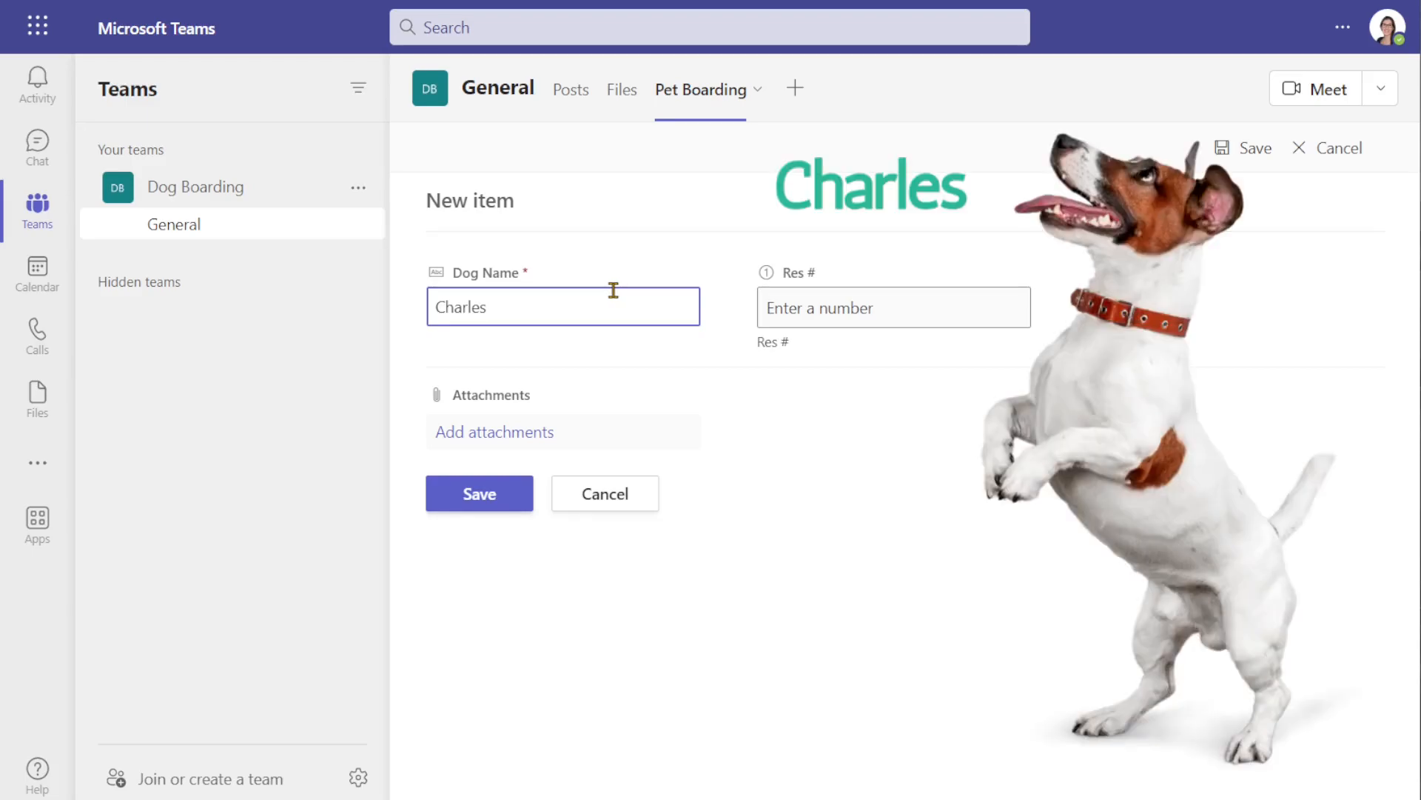
pyautogui.press('Tab')
pyautogui.write('1')
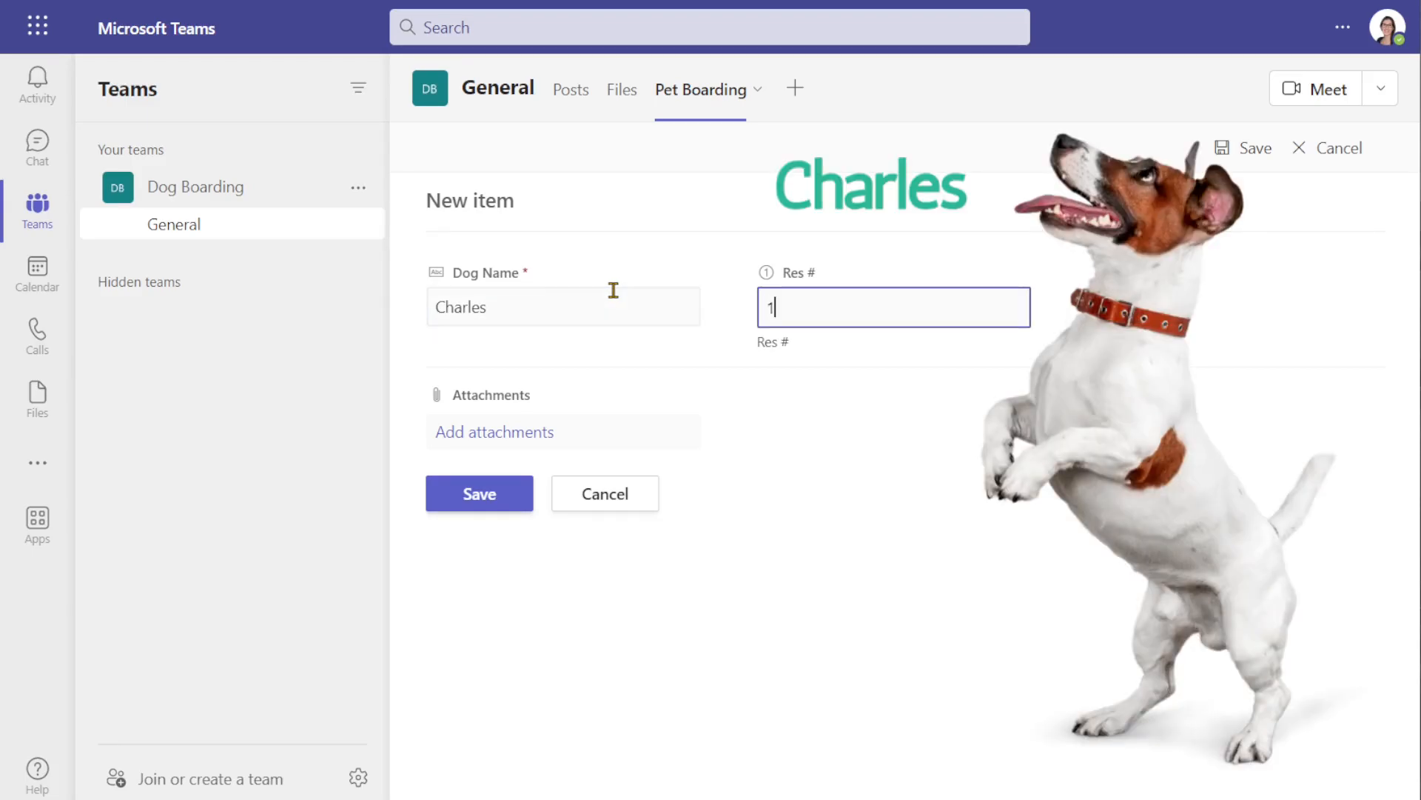
pyautogui.click(490, 495)
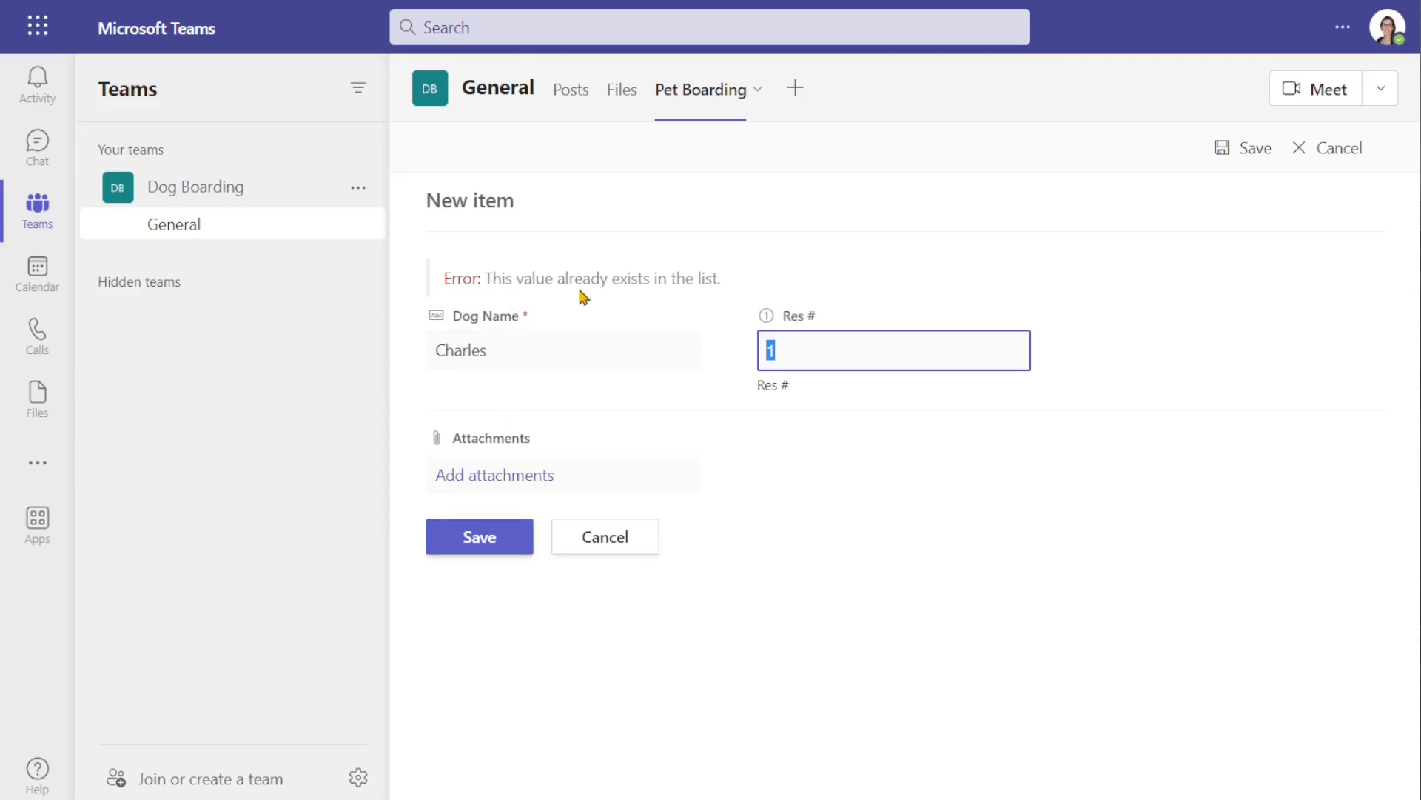
# - Set the Res # of the Charles item to 2 and save the item
pyautogui.click(824, 351)
pyautogui.press('BackSpace')
pyautogui.write('2')
pyautogui.click(481, 548)
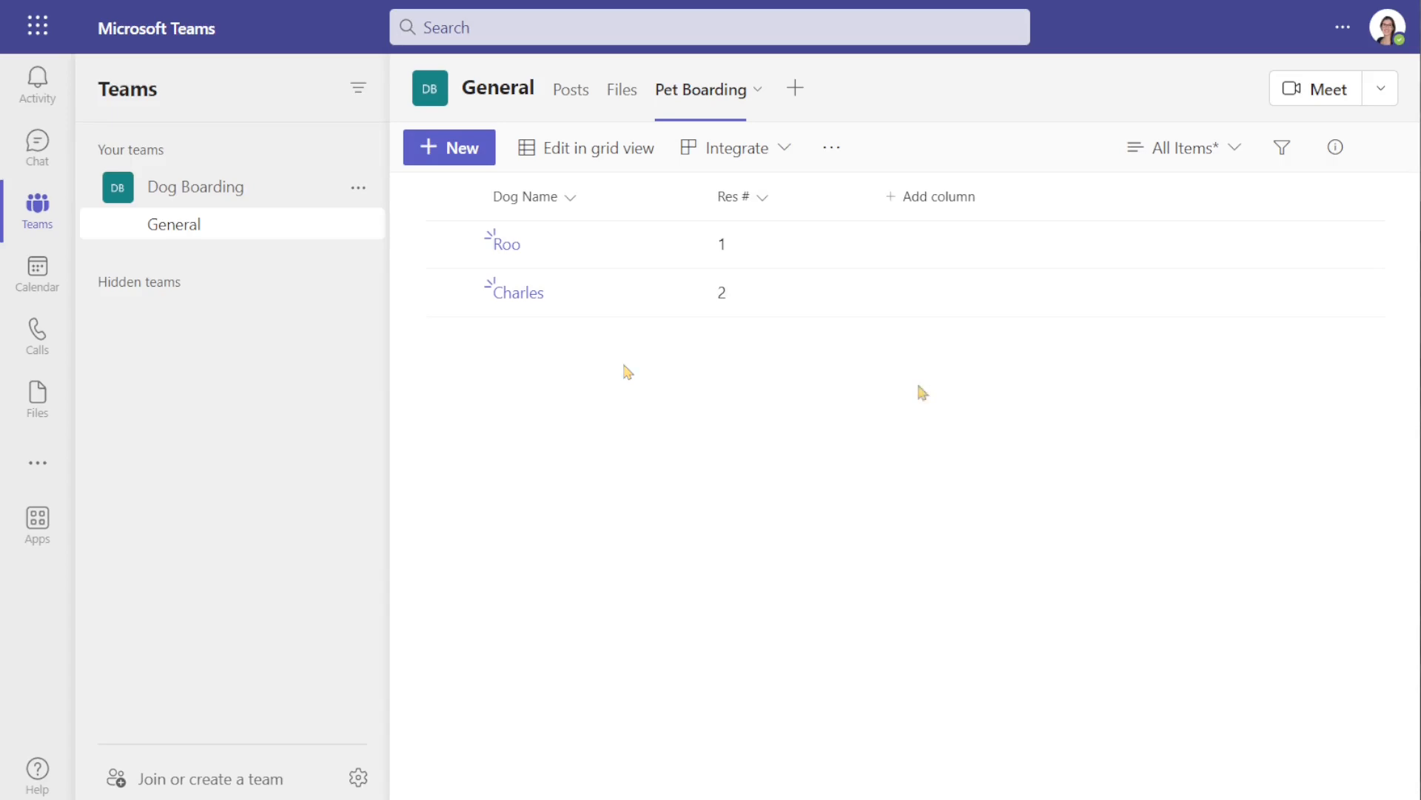
# - Create an Image column named Pet Photo, require it to contain information, and save the column
pyautogui.click(939, 201)
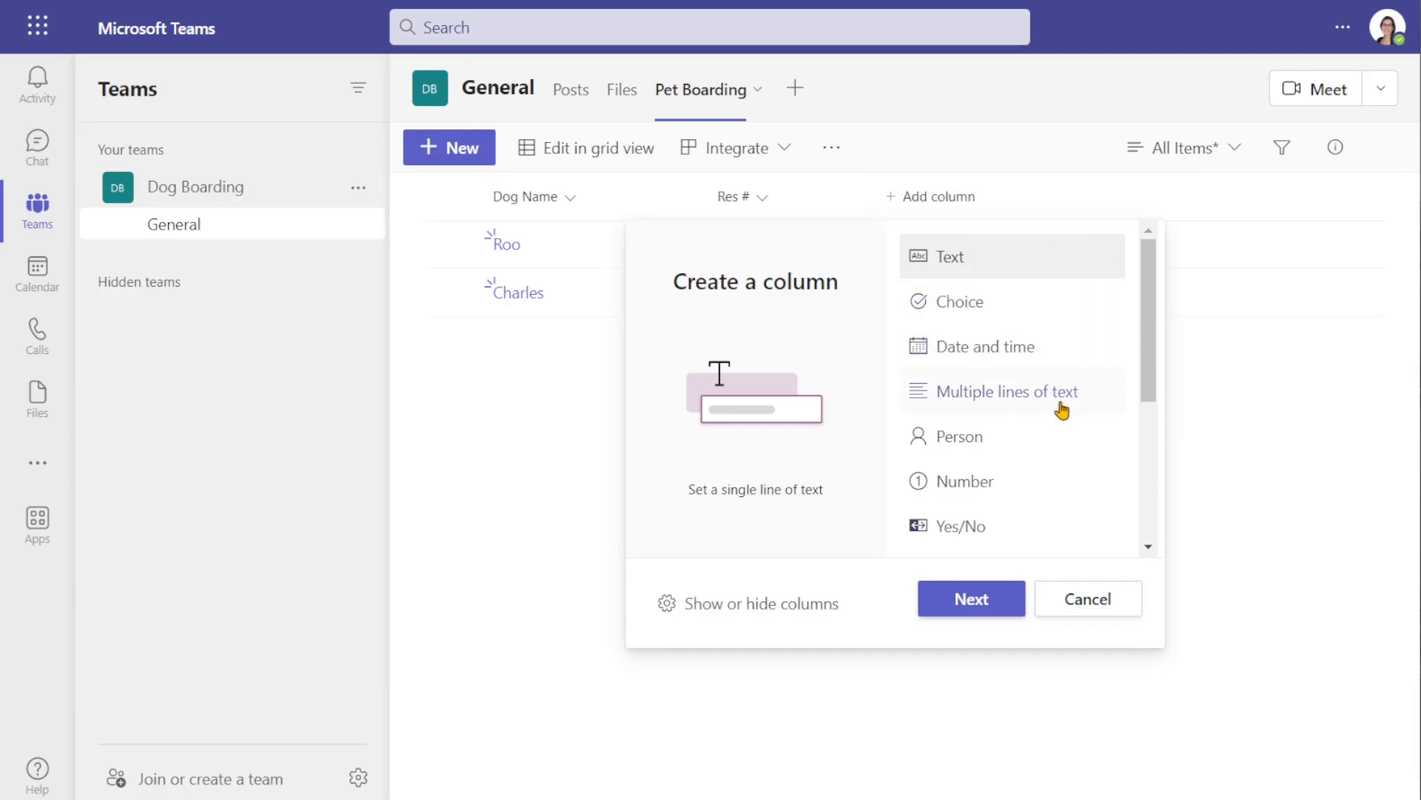
pyautogui.scroll(-5, 1062, 410)
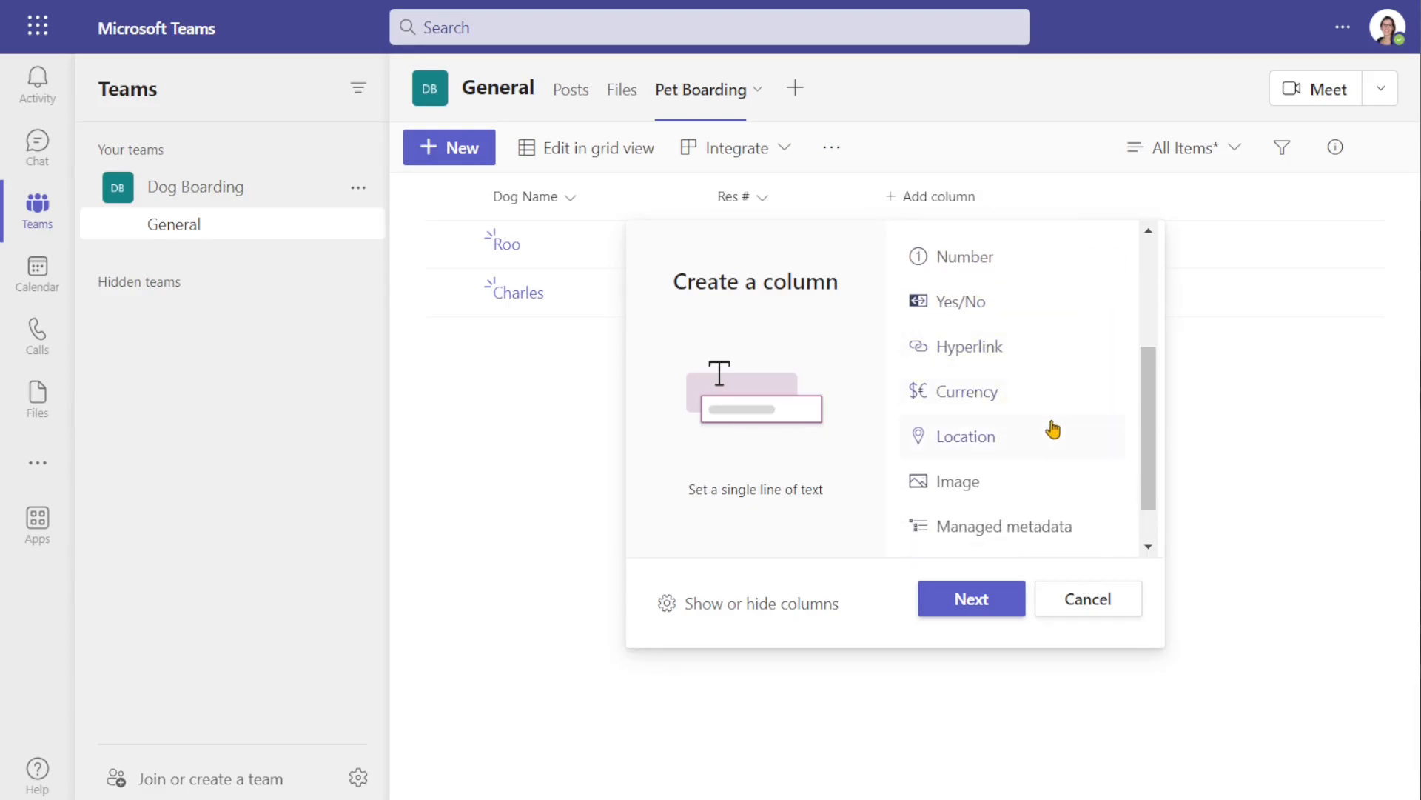
pyautogui.click(1008, 486)
pyautogui.click(975, 595)
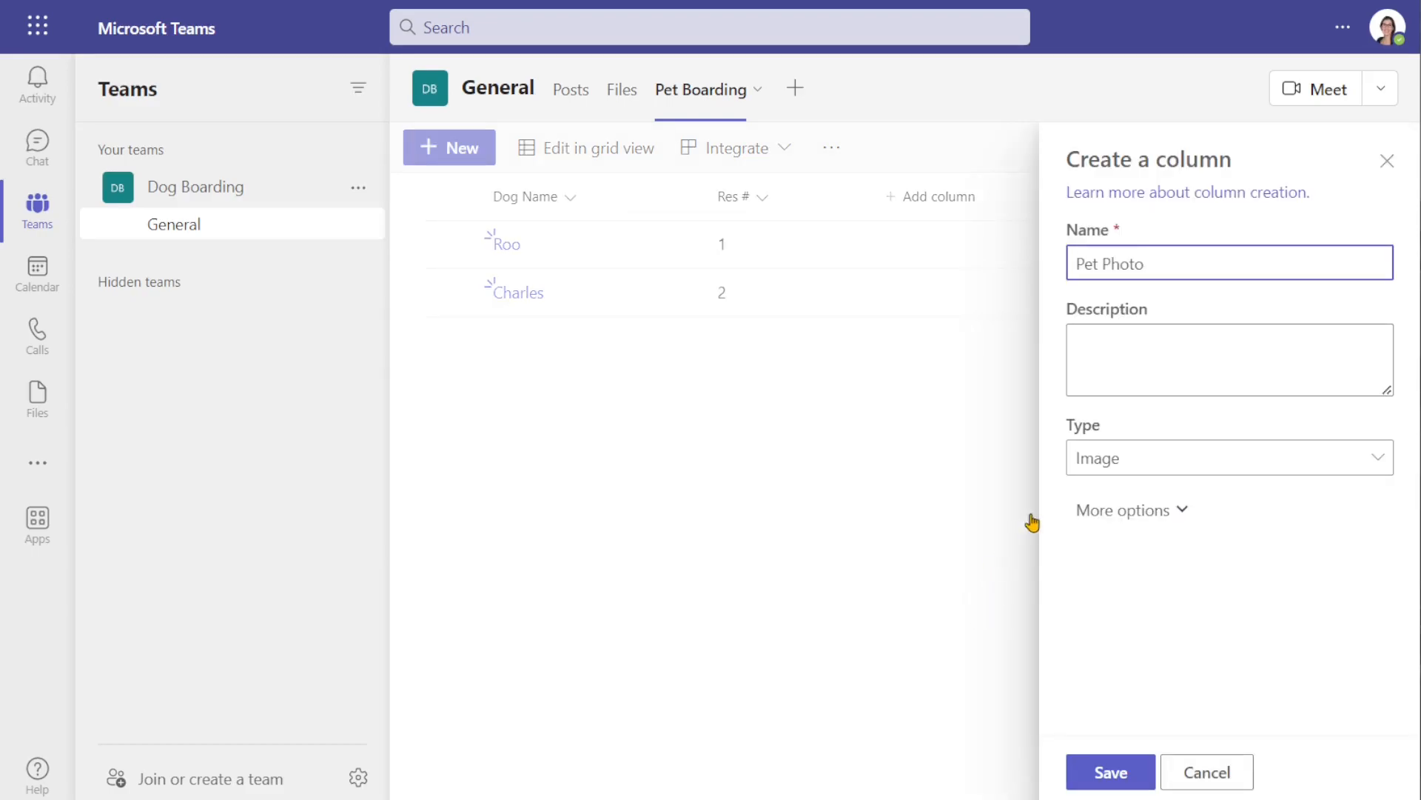
pyautogui.click(1160, 514)
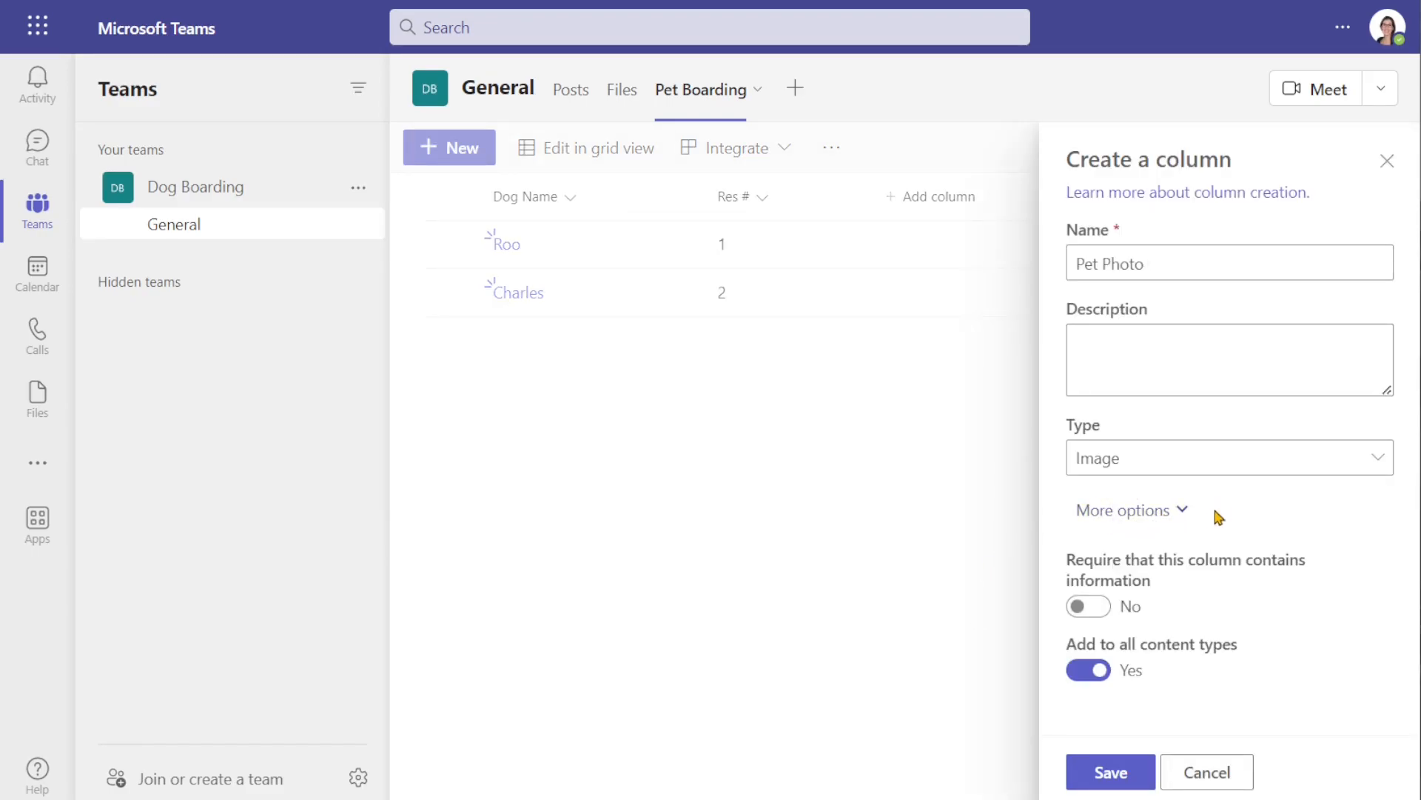
pyautogui.click(1108, 611)
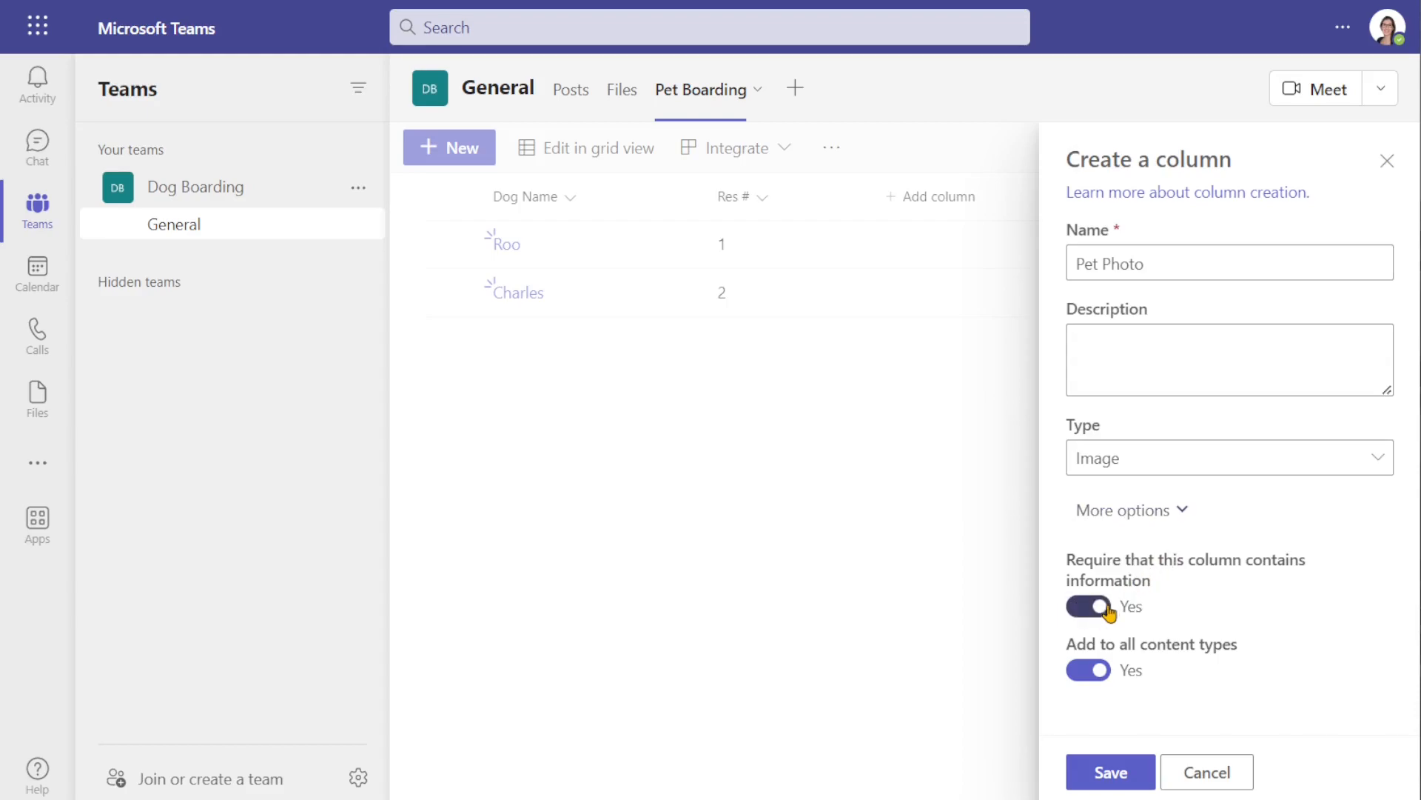
pyautogui.click(1116, 781)
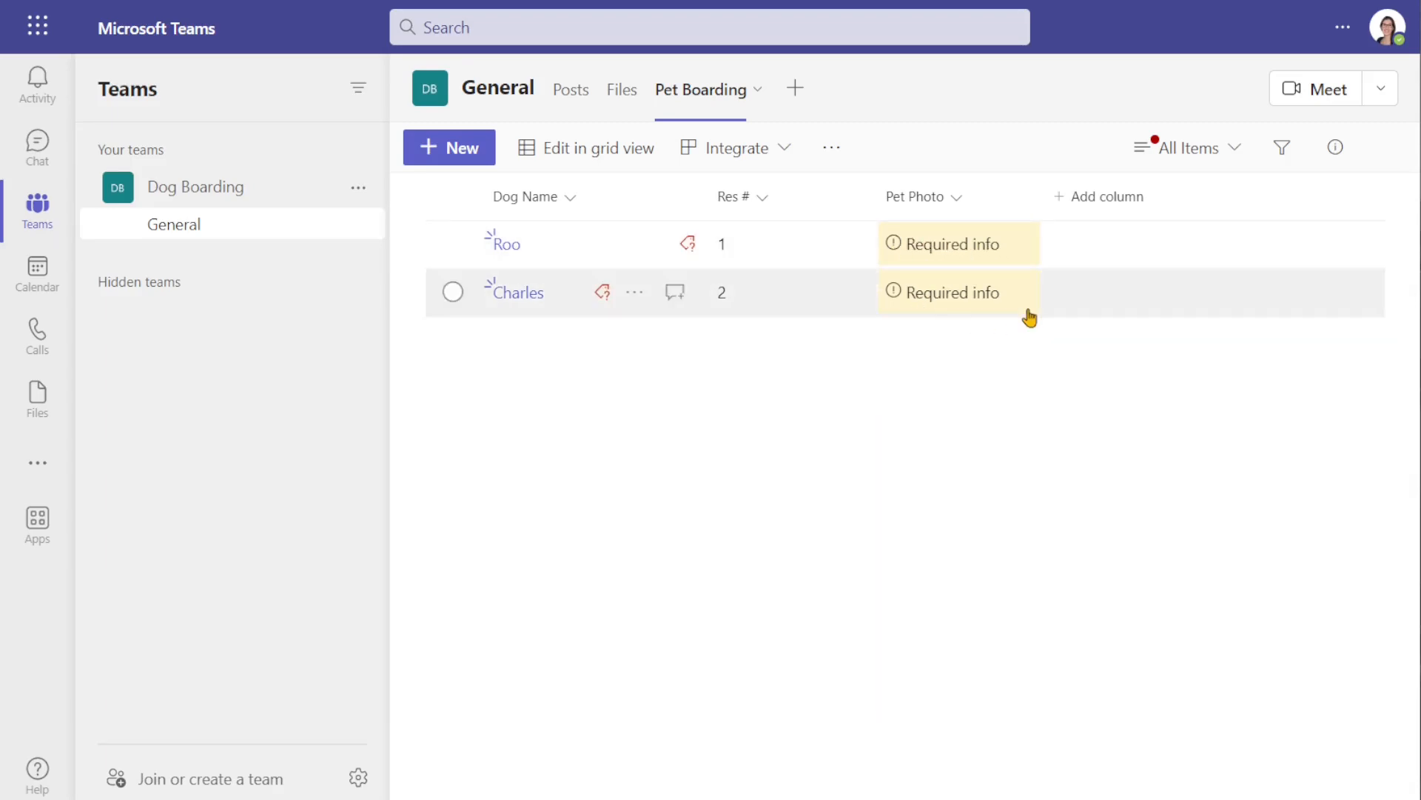
# - Add the dog's image to the Pet Photo field of the Roo item and open the list of views
pyautogui.click(505, 244)
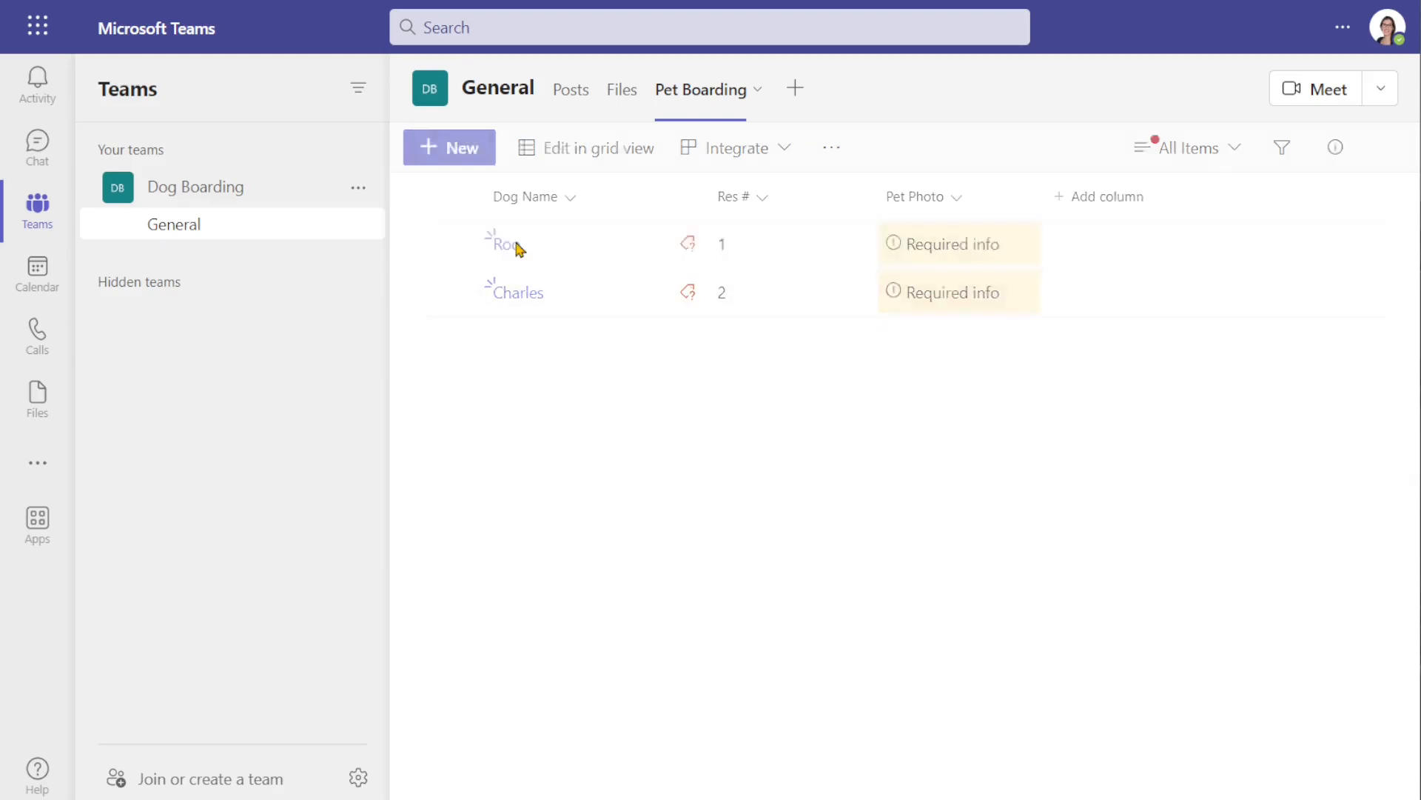
pyautogui.click(508, 388)
pyautogui.click(767, 59)
pyautogui.click(707, 378)
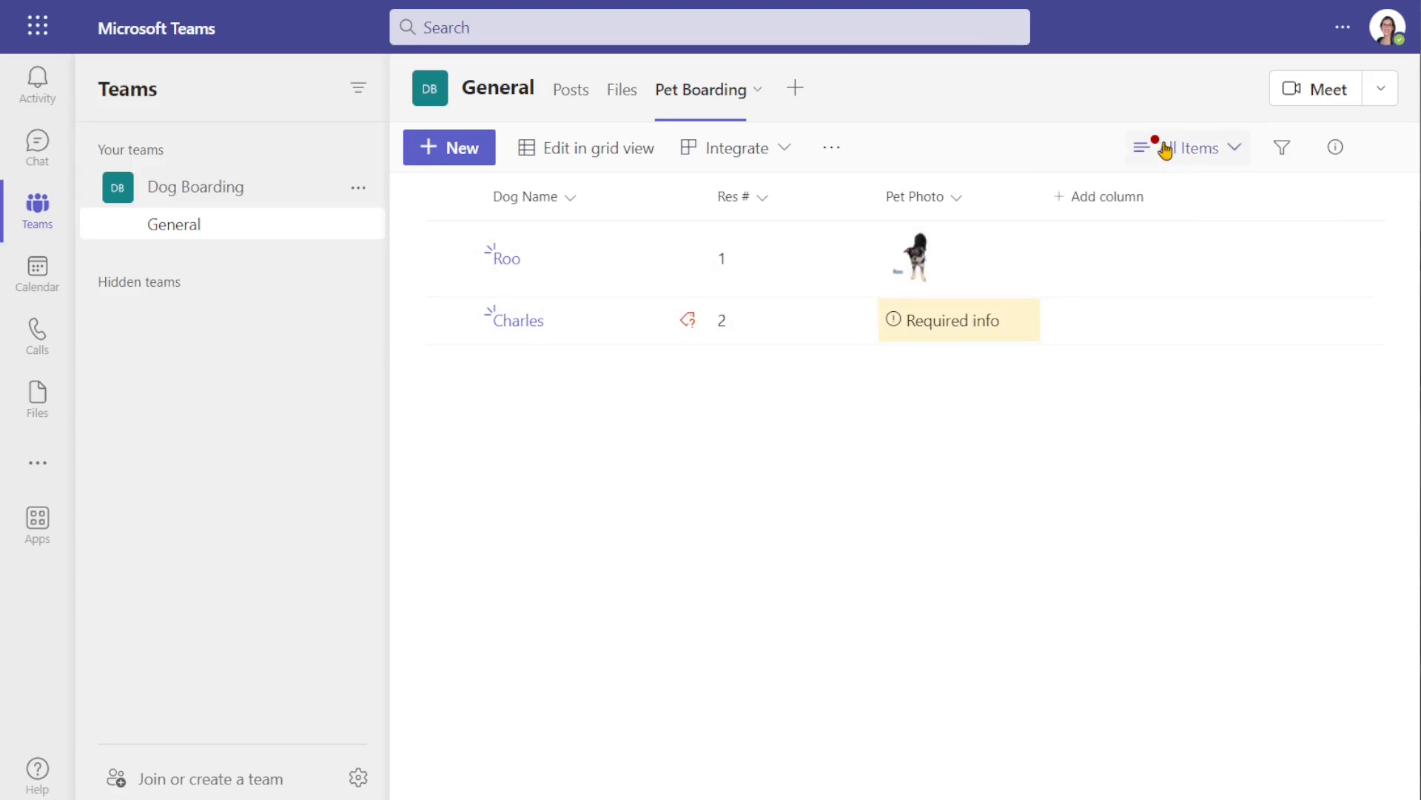
pyautogui.click(1231, 148)
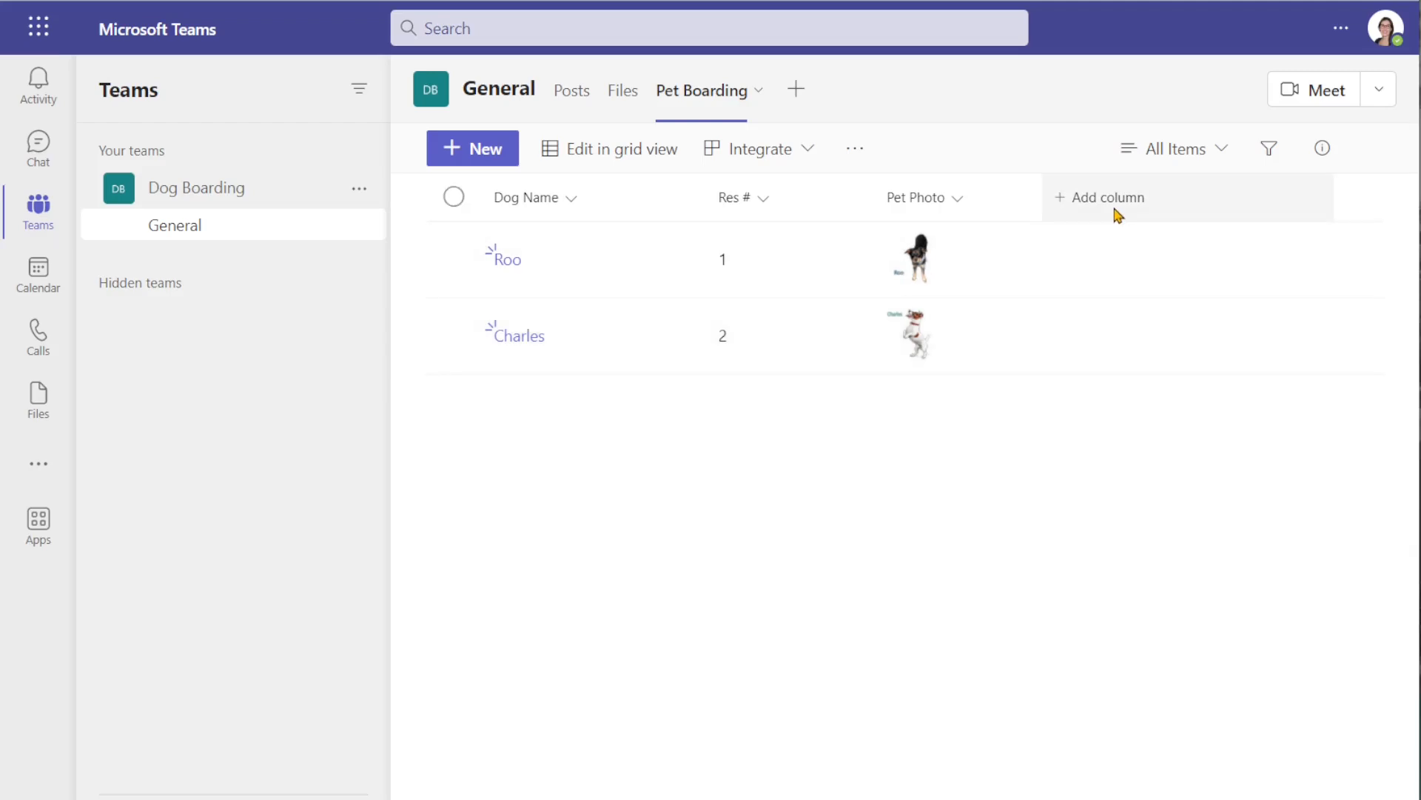
# - Create a Date and time column named Check-in with friendly format turned on
pyautogui.click(1118, 216)
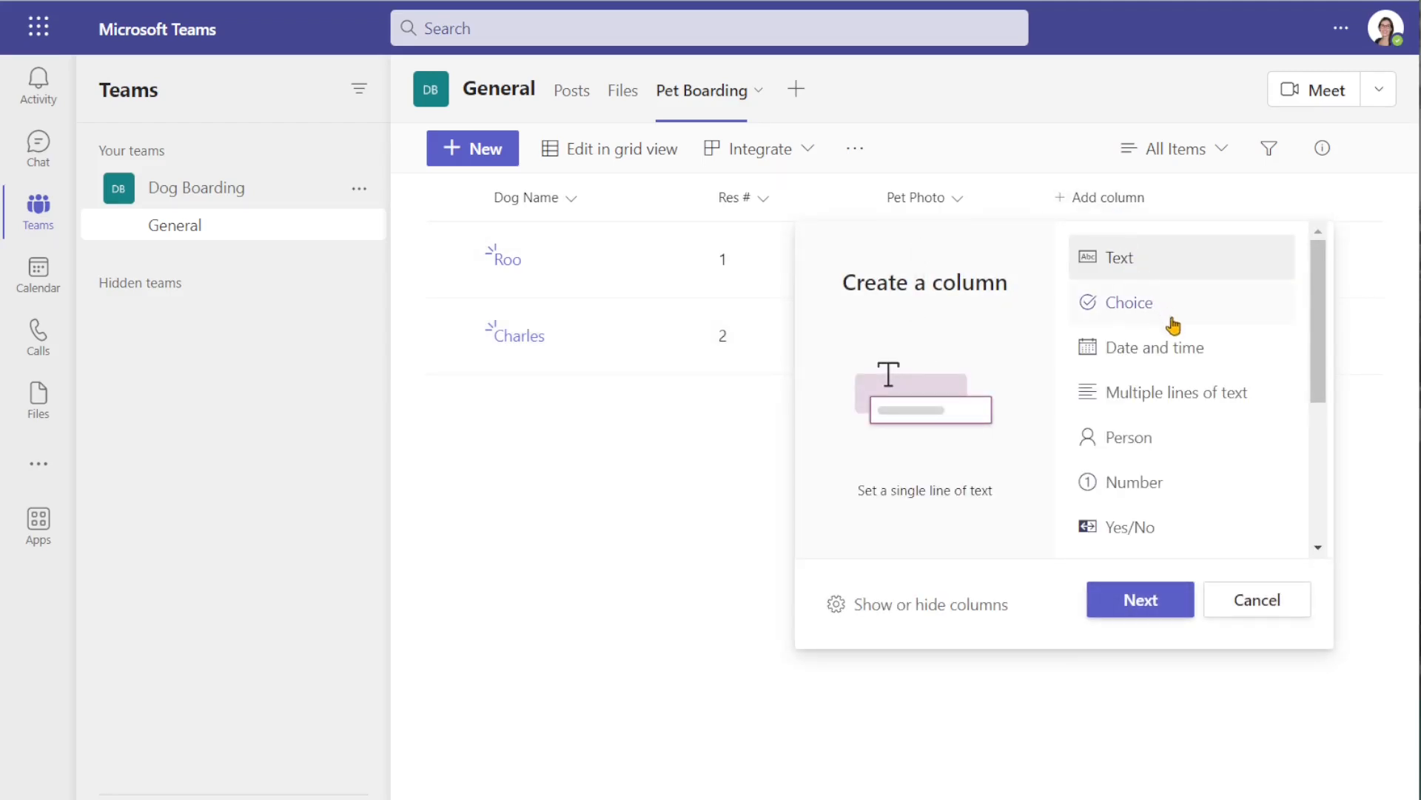
pyautogui.click(1189, 366)
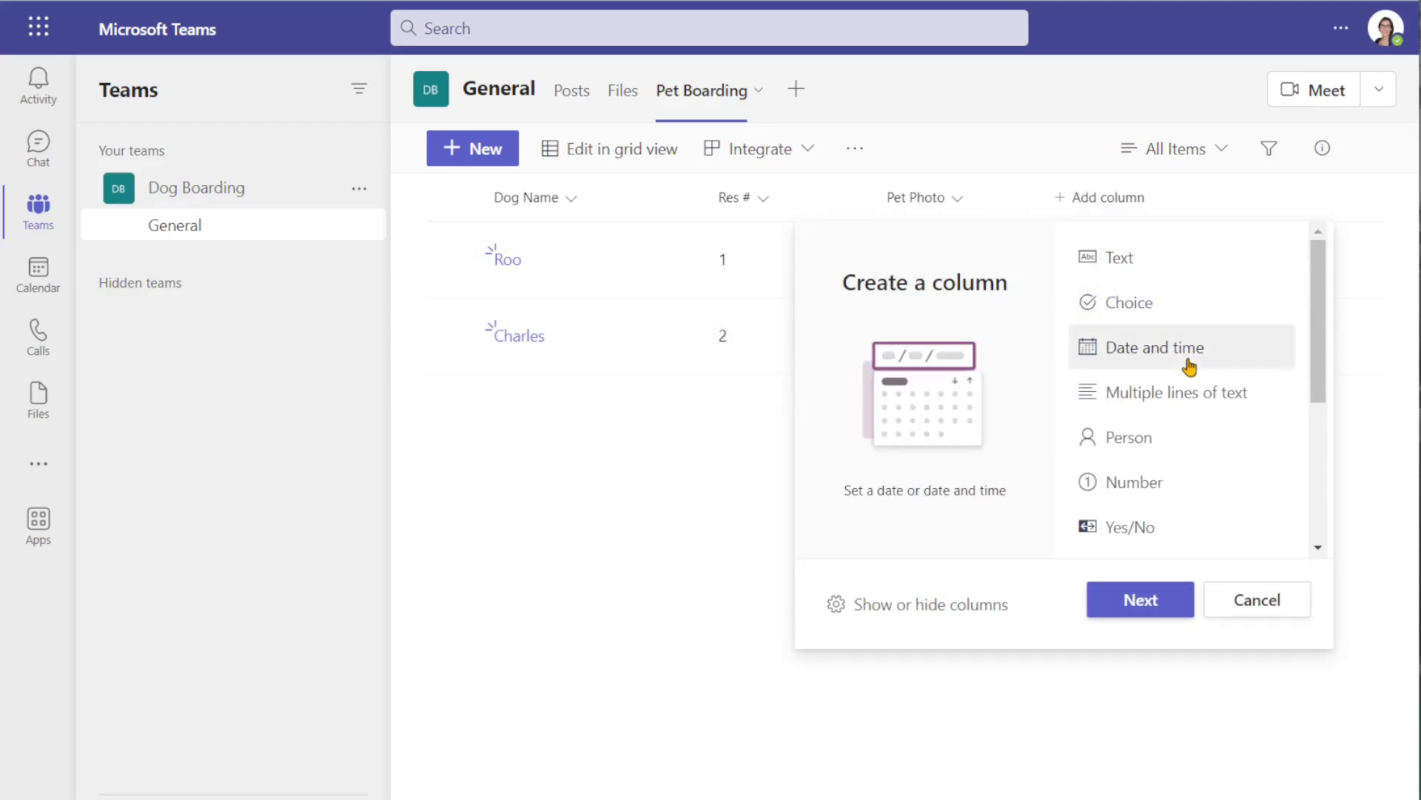
pyautogui.click(1141, 599)
pyautogui.write('Check-in')
pyautogui.scroll(-1, 1221, 415)
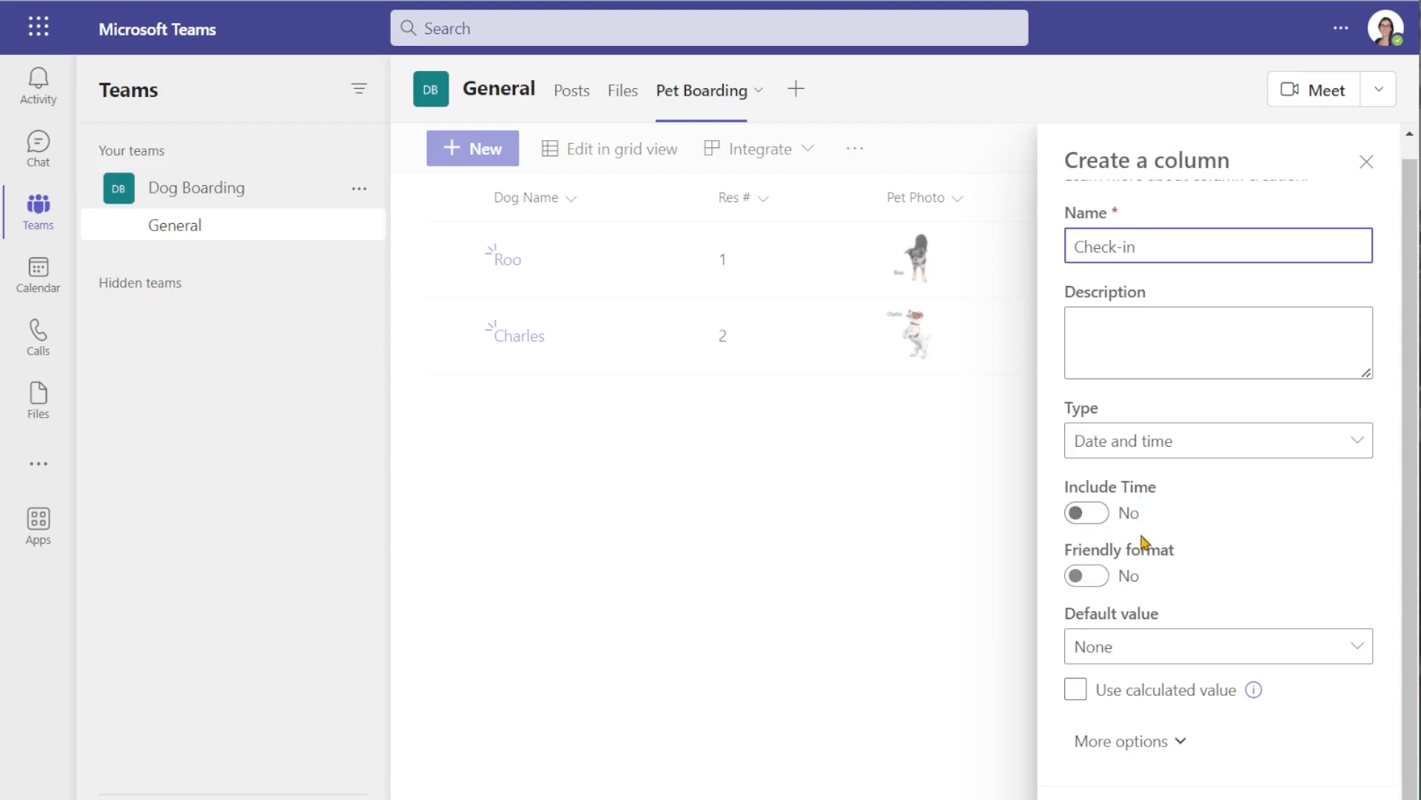
pyautogui.click(1097, 580)
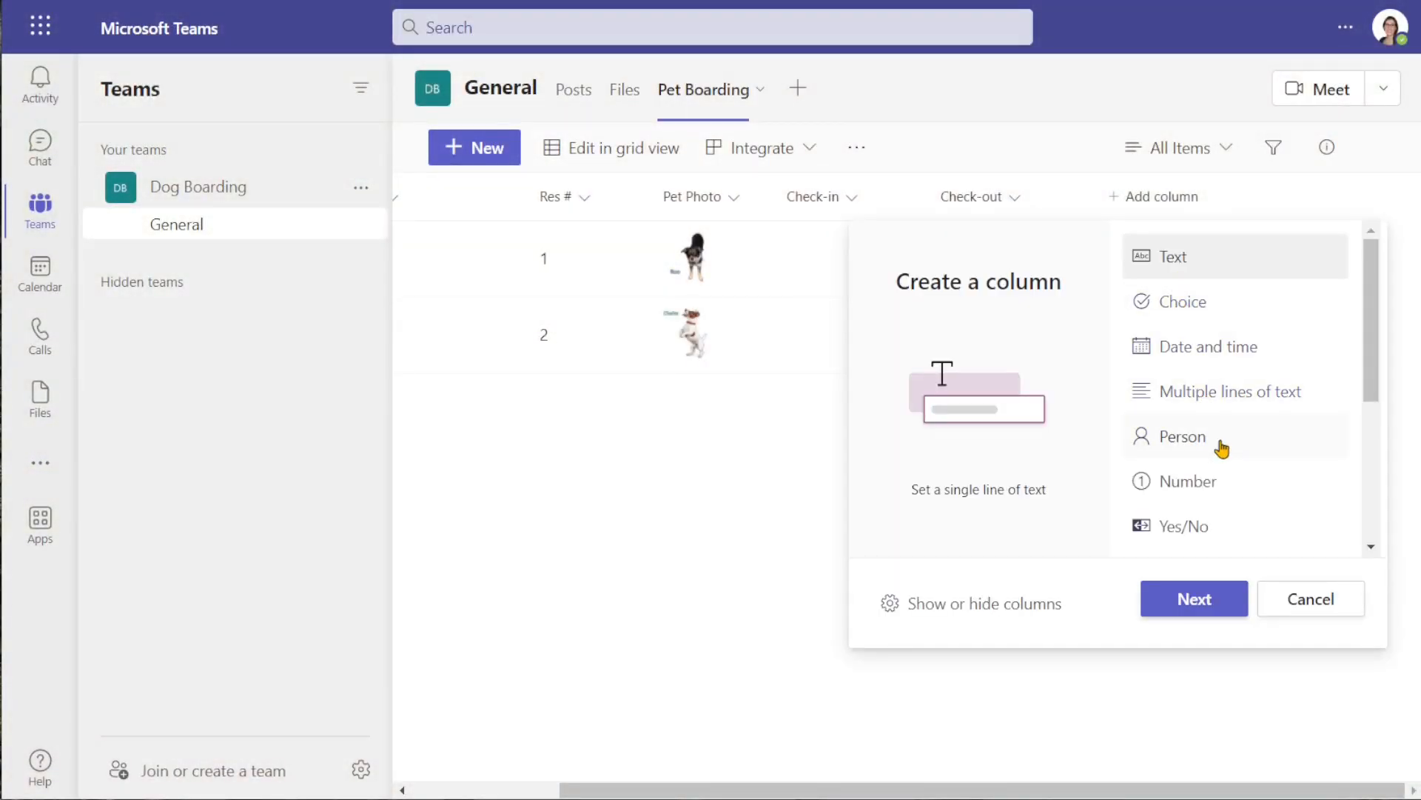
# - Set up a Person column named Operator with the description "Employee that created the reservation"
pyautogui.click(1217, 444)
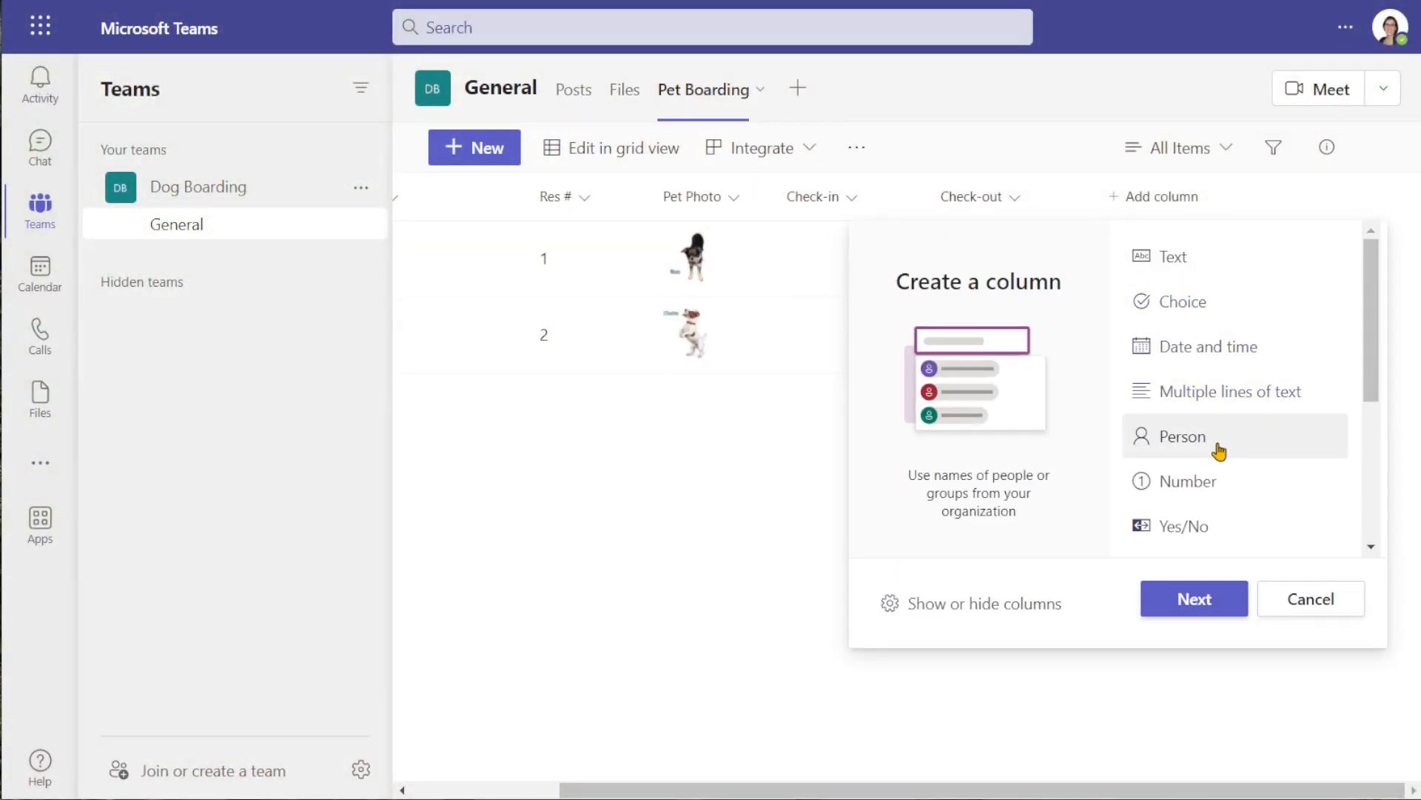
pyautogui.click(1193, 598)
pyautogui.write('Operator')
pyautogui.click(1155, 356)
pyautogui.write('Employee that created the reservation')
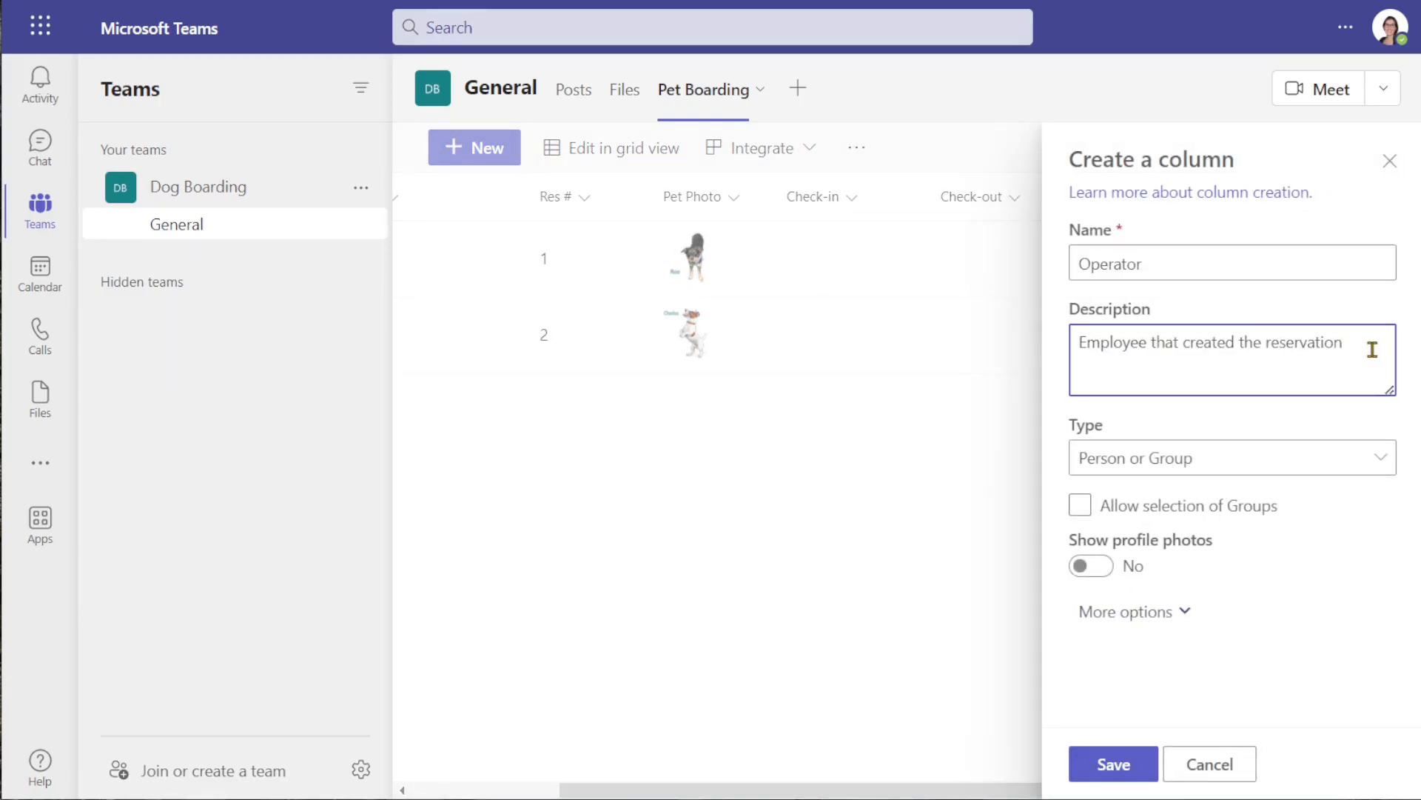
# - Show profile photos in the Operator column and save it, and narrow the Res # column
pyautogui.click(1099, 576)
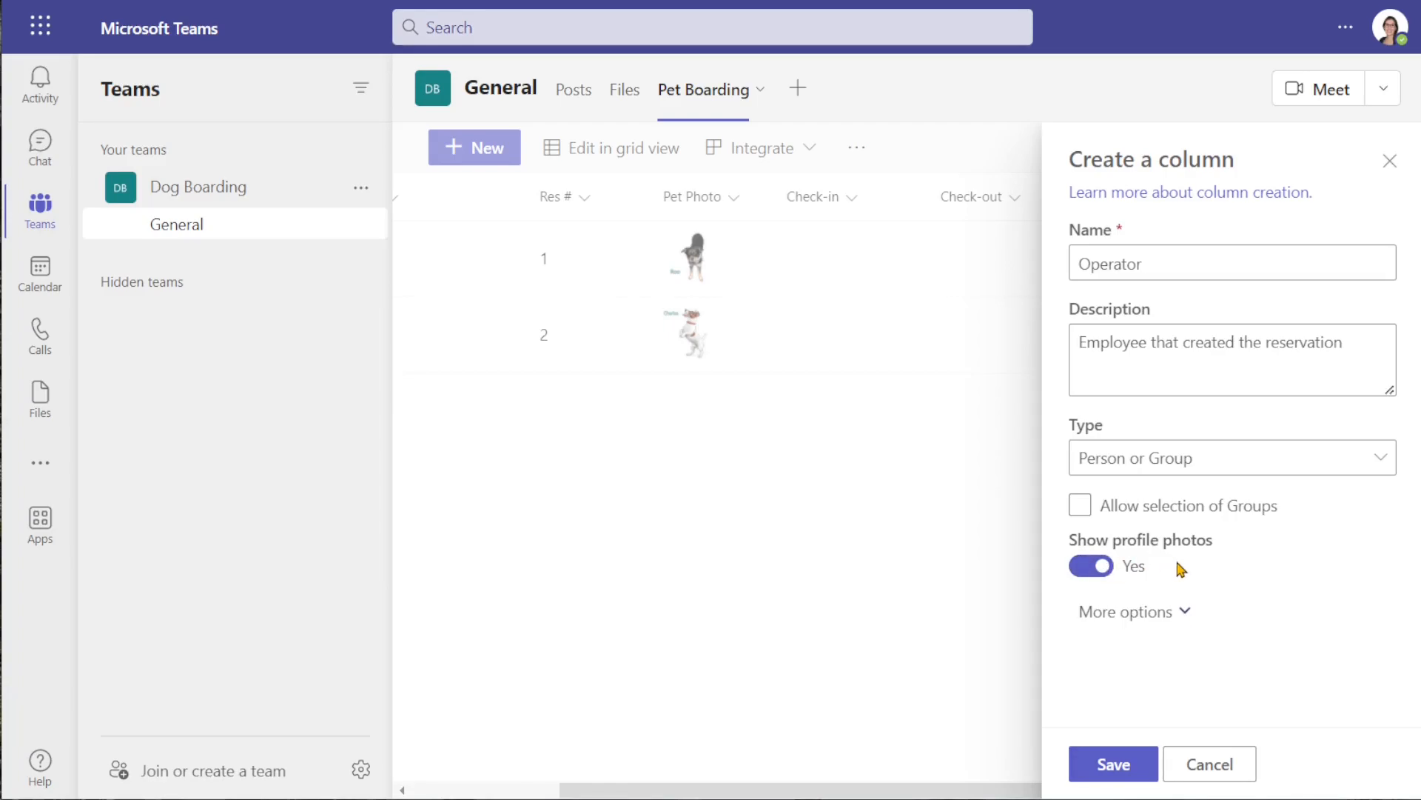
pyautogui.click(1115, 764)
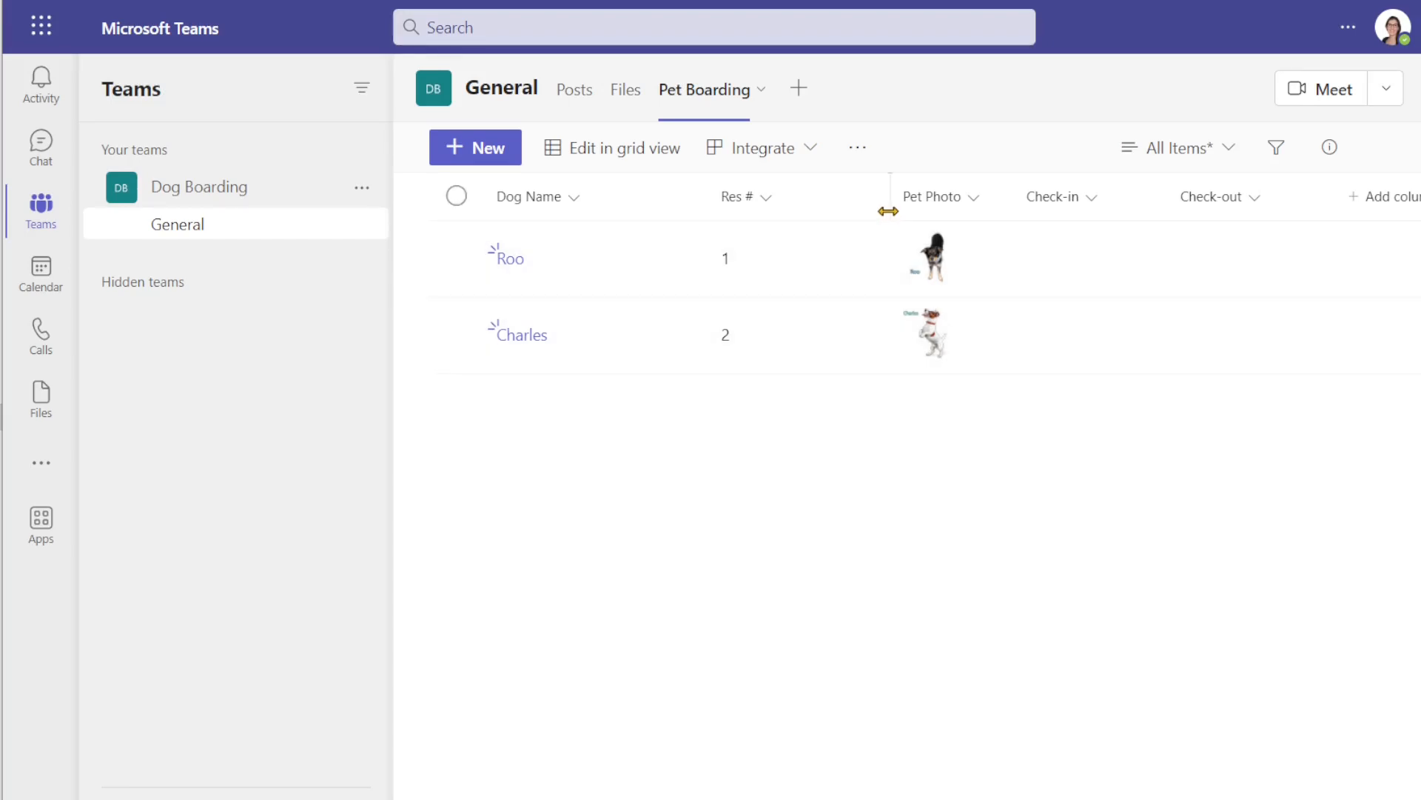
pyautogui.moveTo(890, 196); pyautogui.dragTo(831, 201)
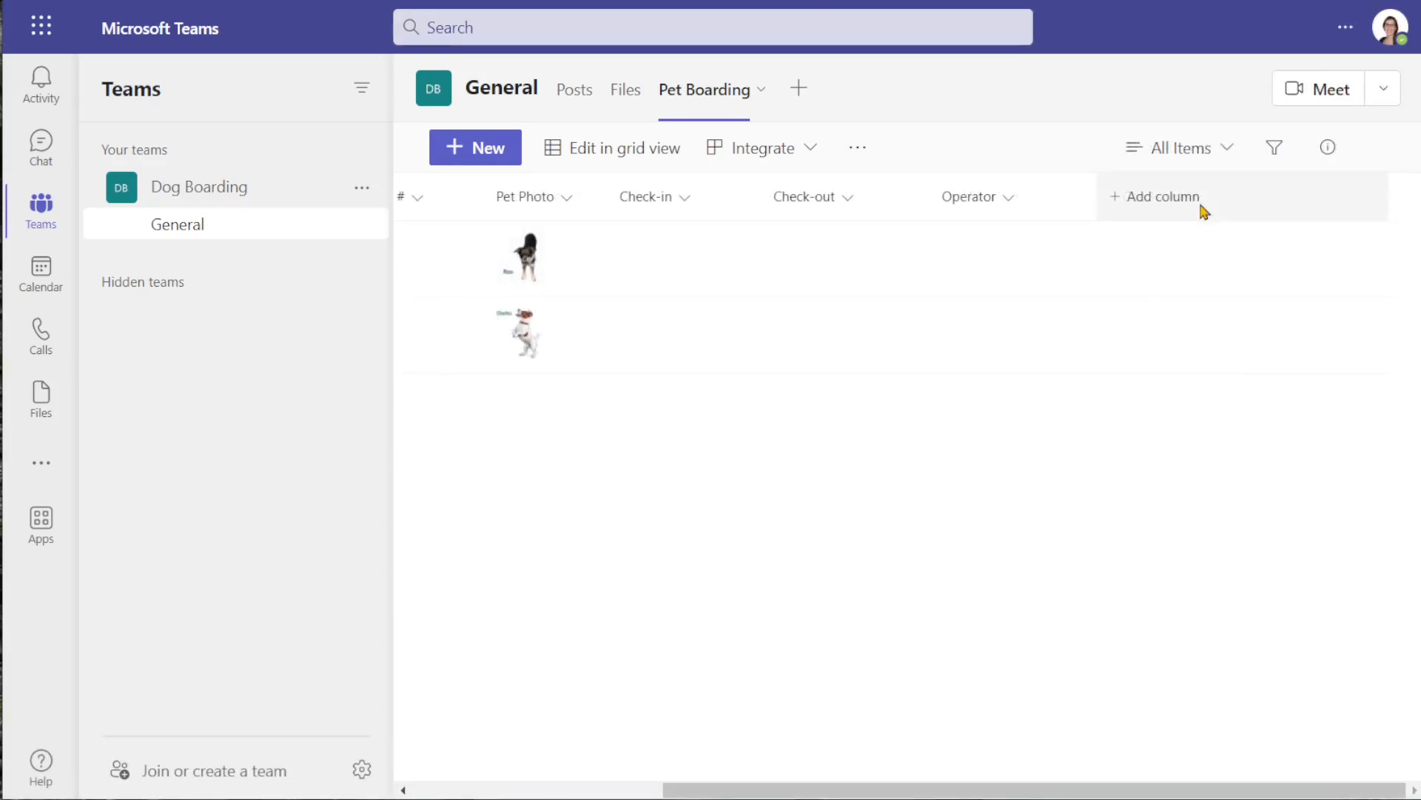
# - Set up a new Choice column named Payment
pyautogui.click(1203, 208)
pyautogui.click(1259, 308)
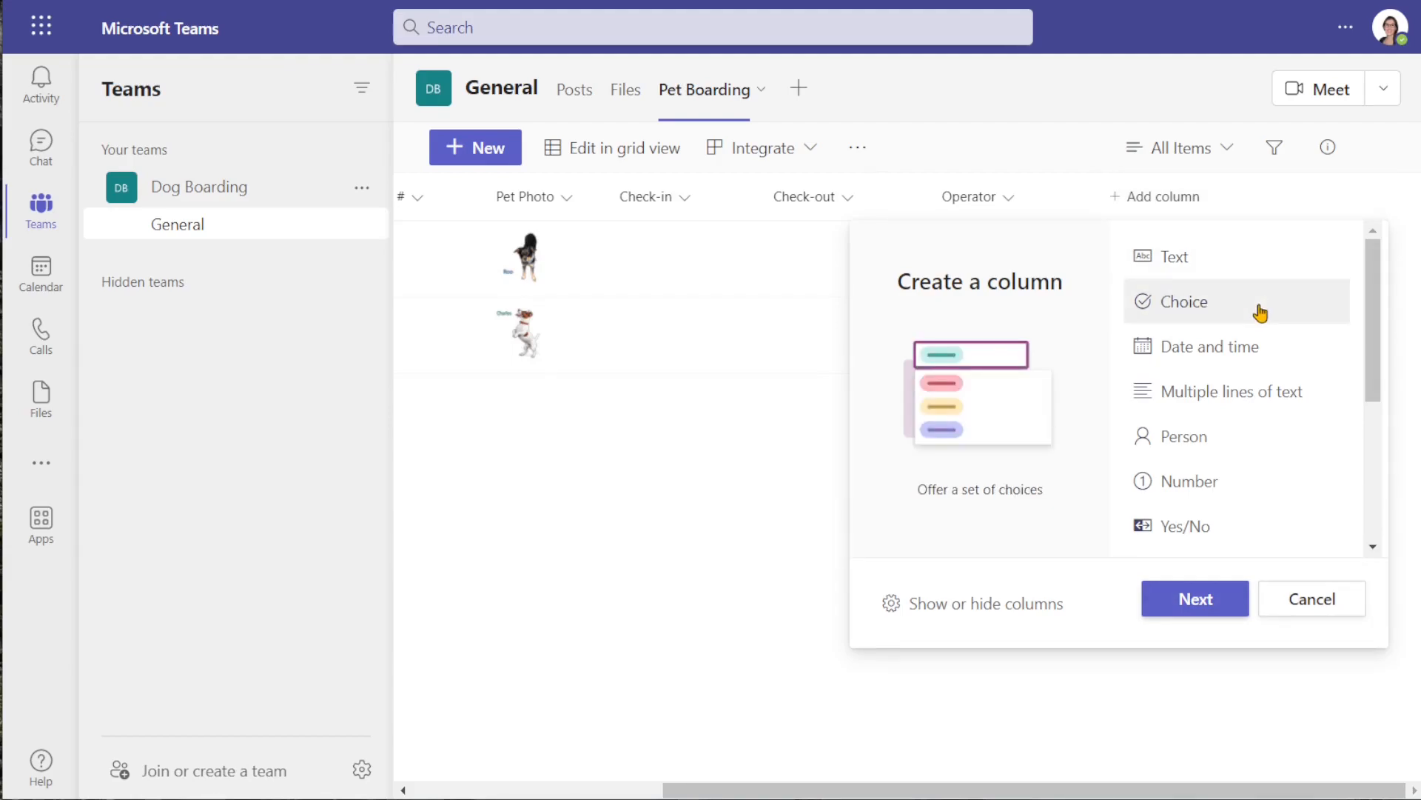
pyautogui.click(1203, 601)
pyautogui.write('Payment')
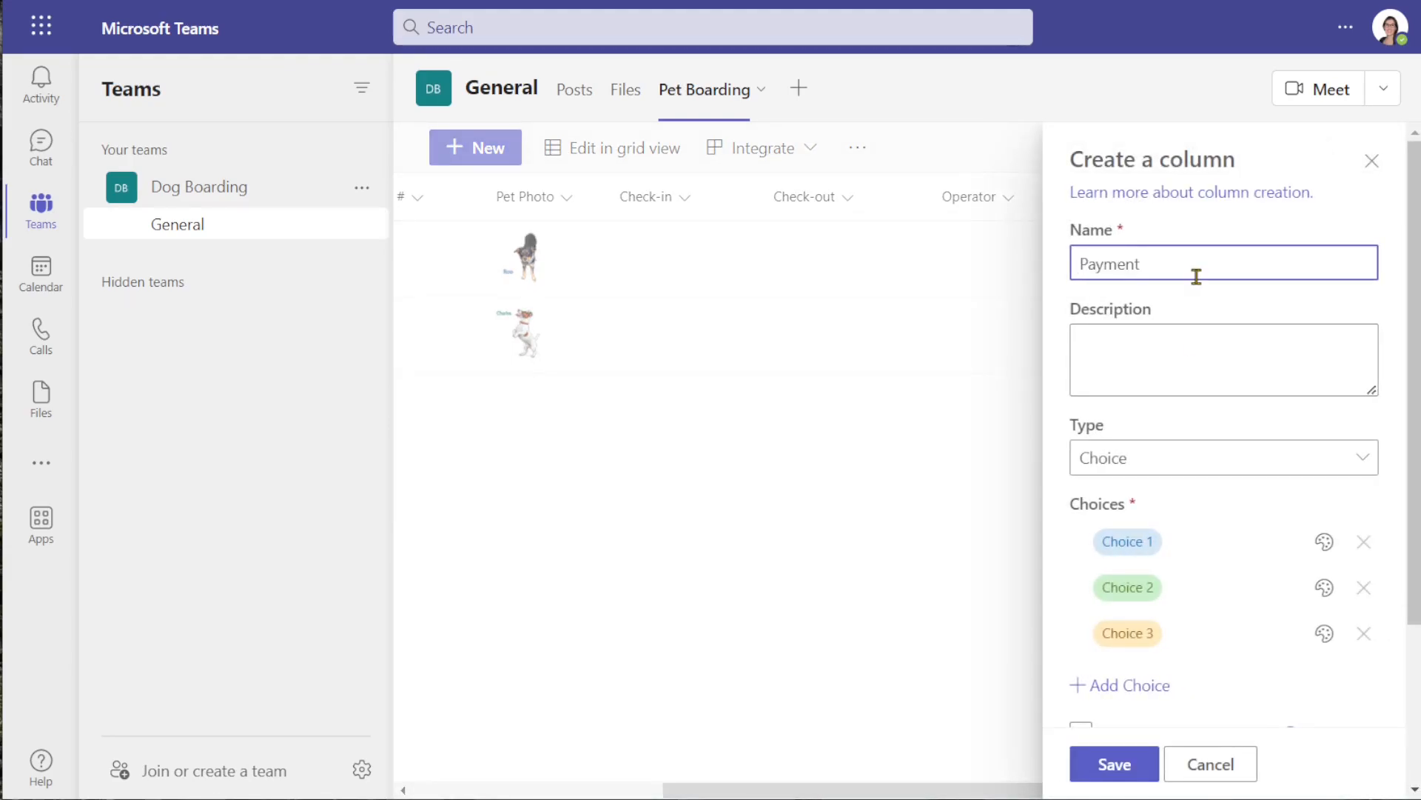
# - Define the Payment choices as NEED with a light red fill, Completed and Pending, and save the column
pyautogui.scroll(-3, 1392, 457)
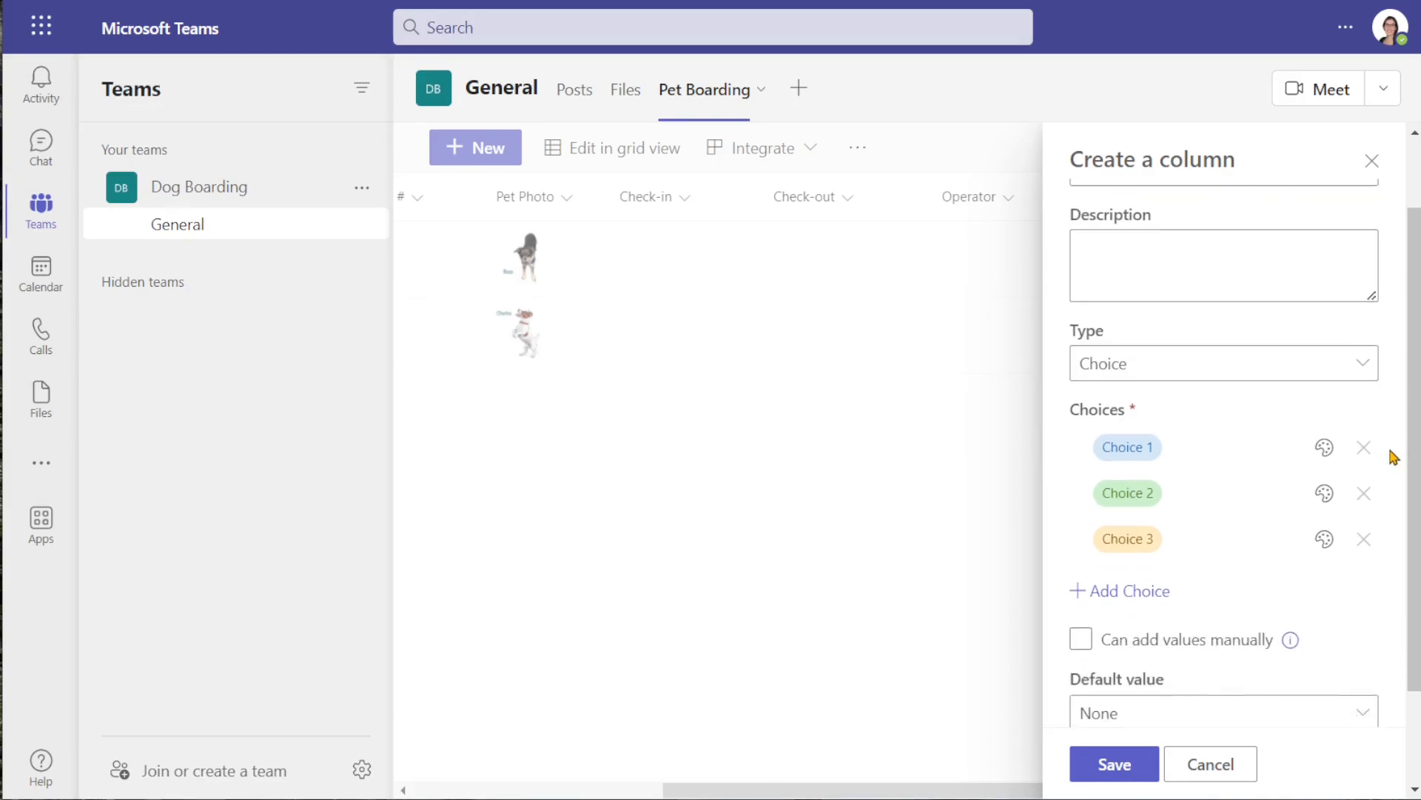
pyautogui.click(1133, 432)
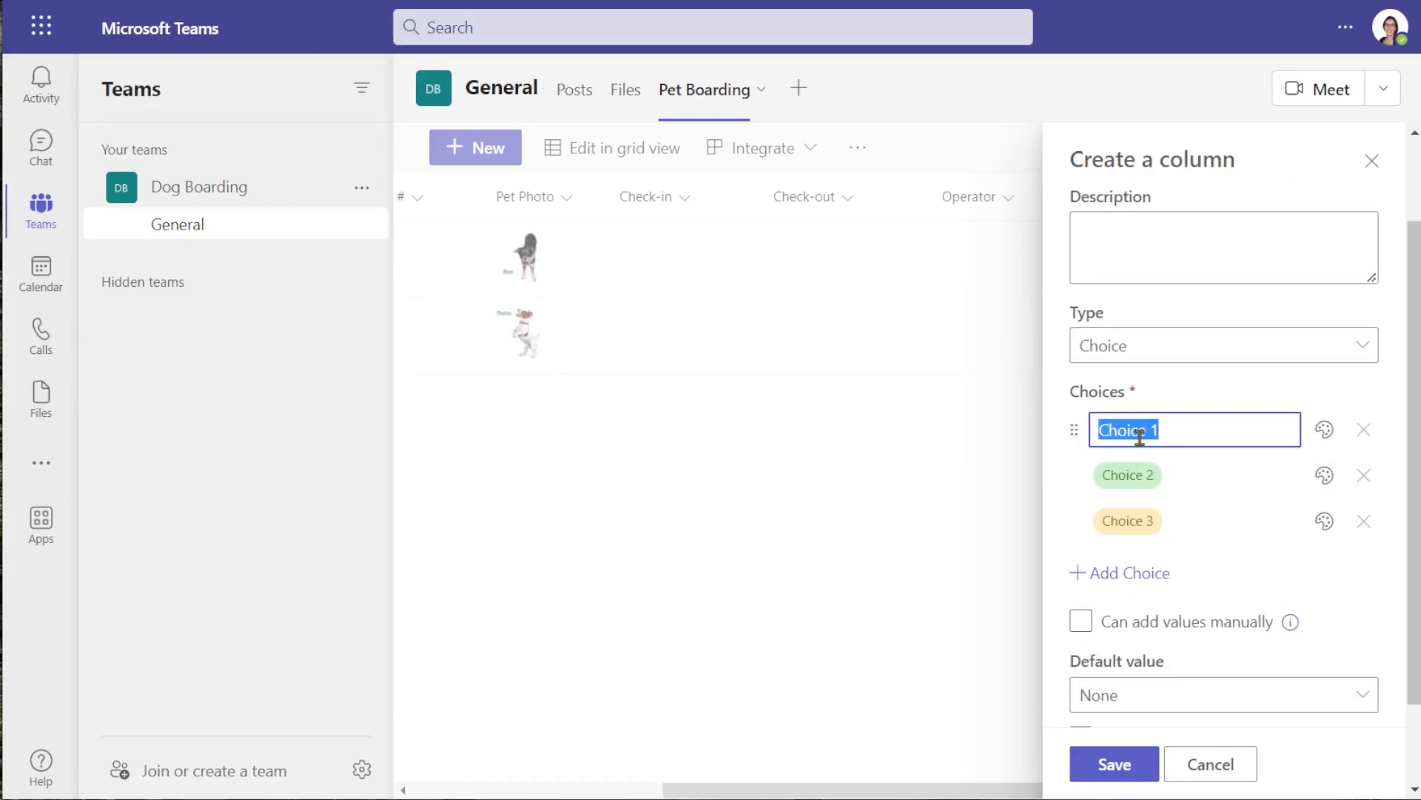
pyautogui.write('NEED')
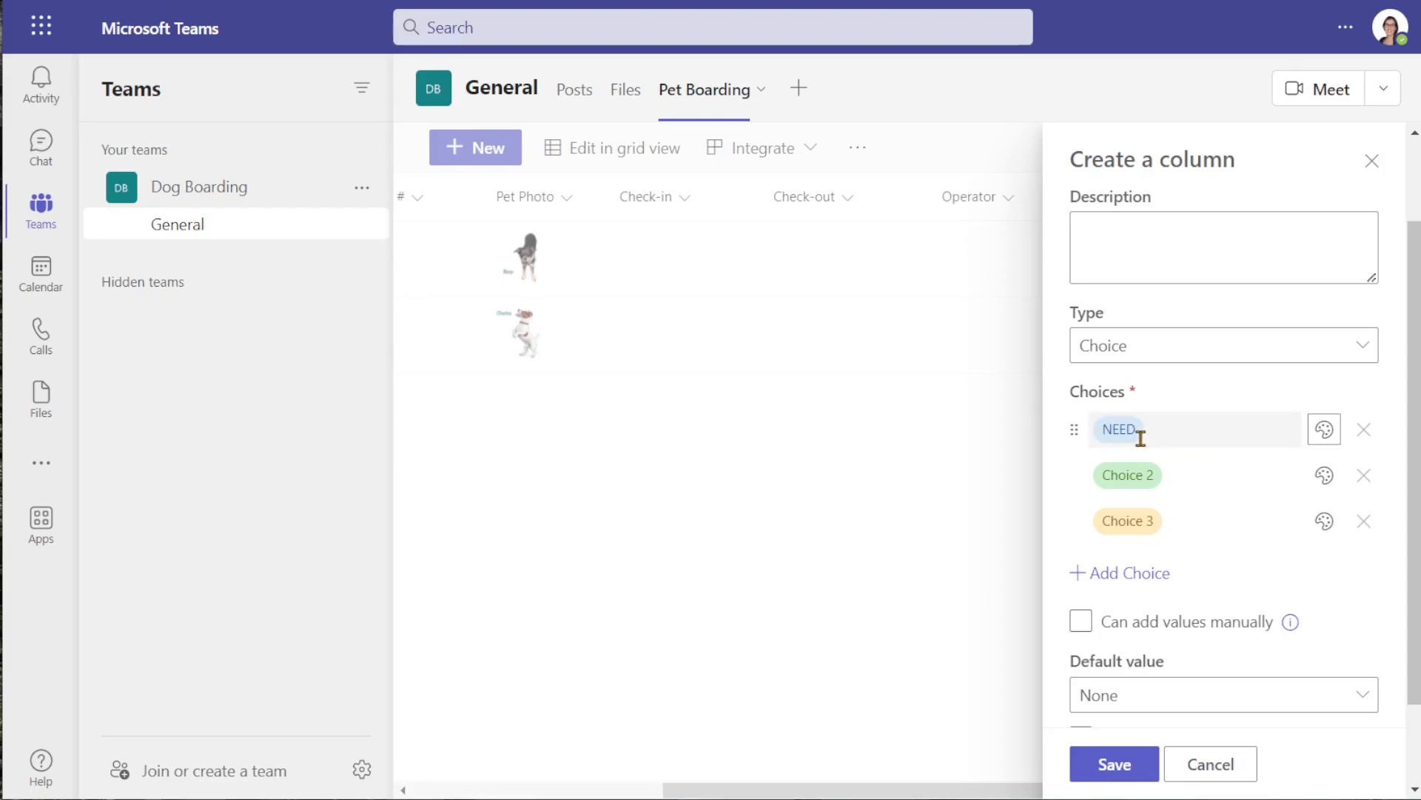
pyautogui.click(1324, 430)
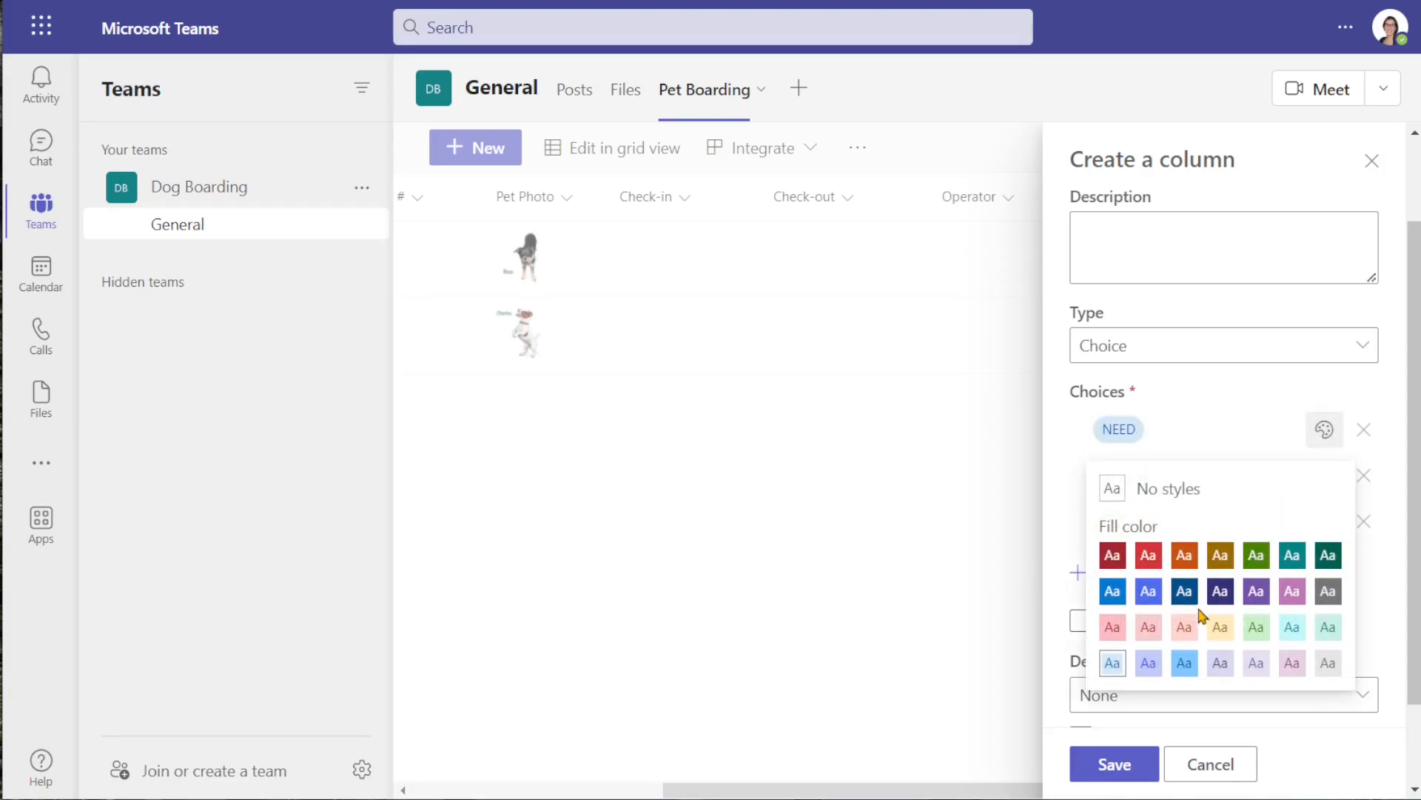
pyautogui.click(1185, 629)
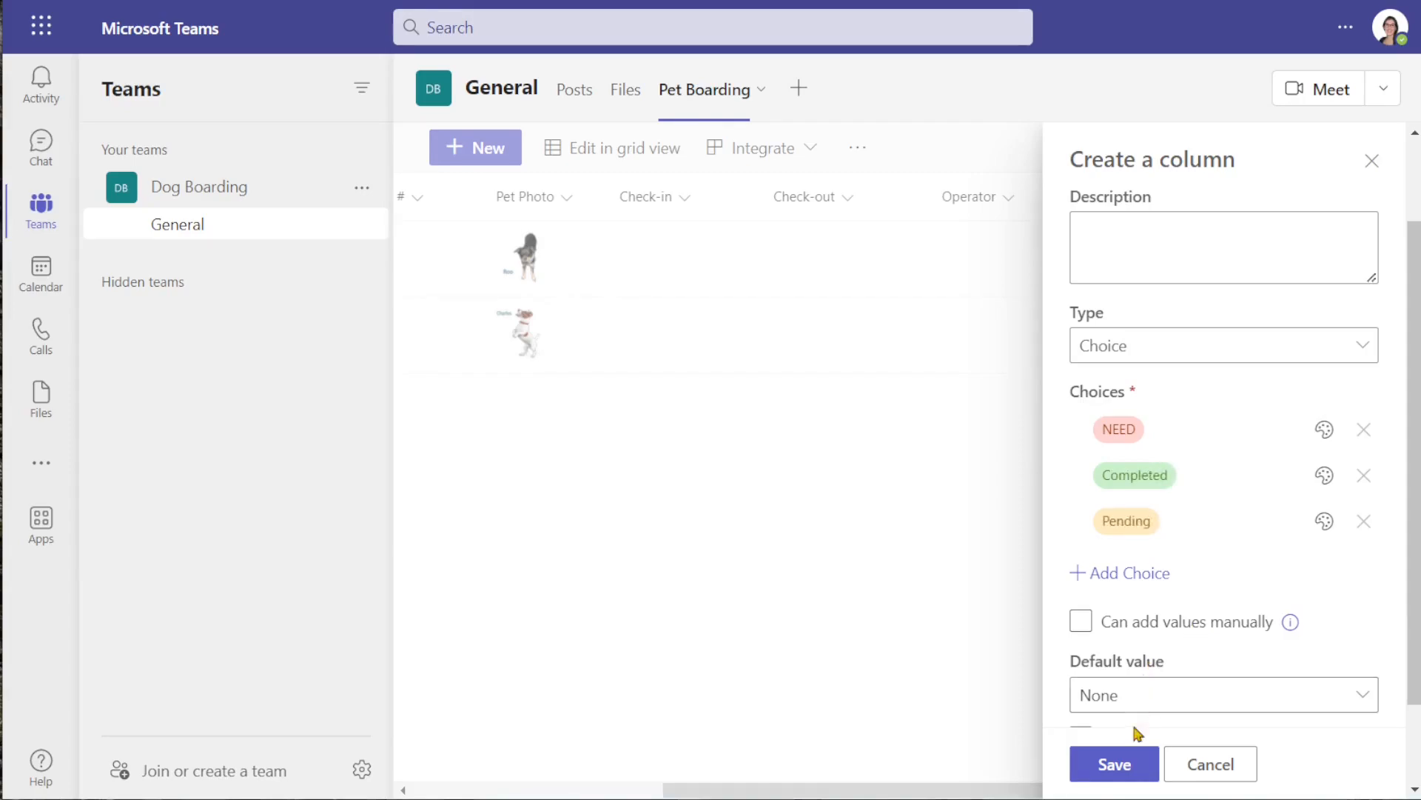
pyautogui.click(1132, 766)
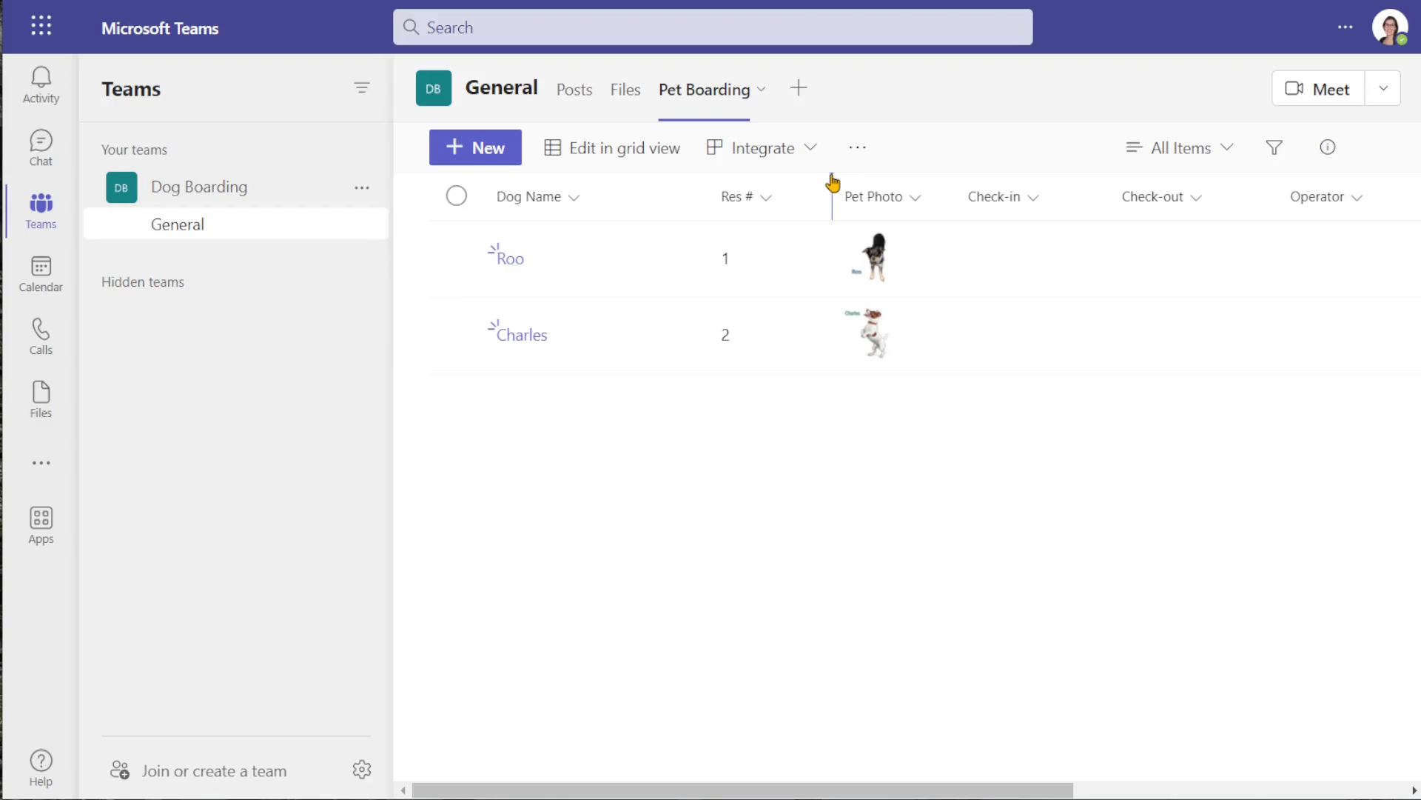
# - Insert a Number column named Pet Age between the Res # and Pet Photo columns
pyautogui.click(837, 182)
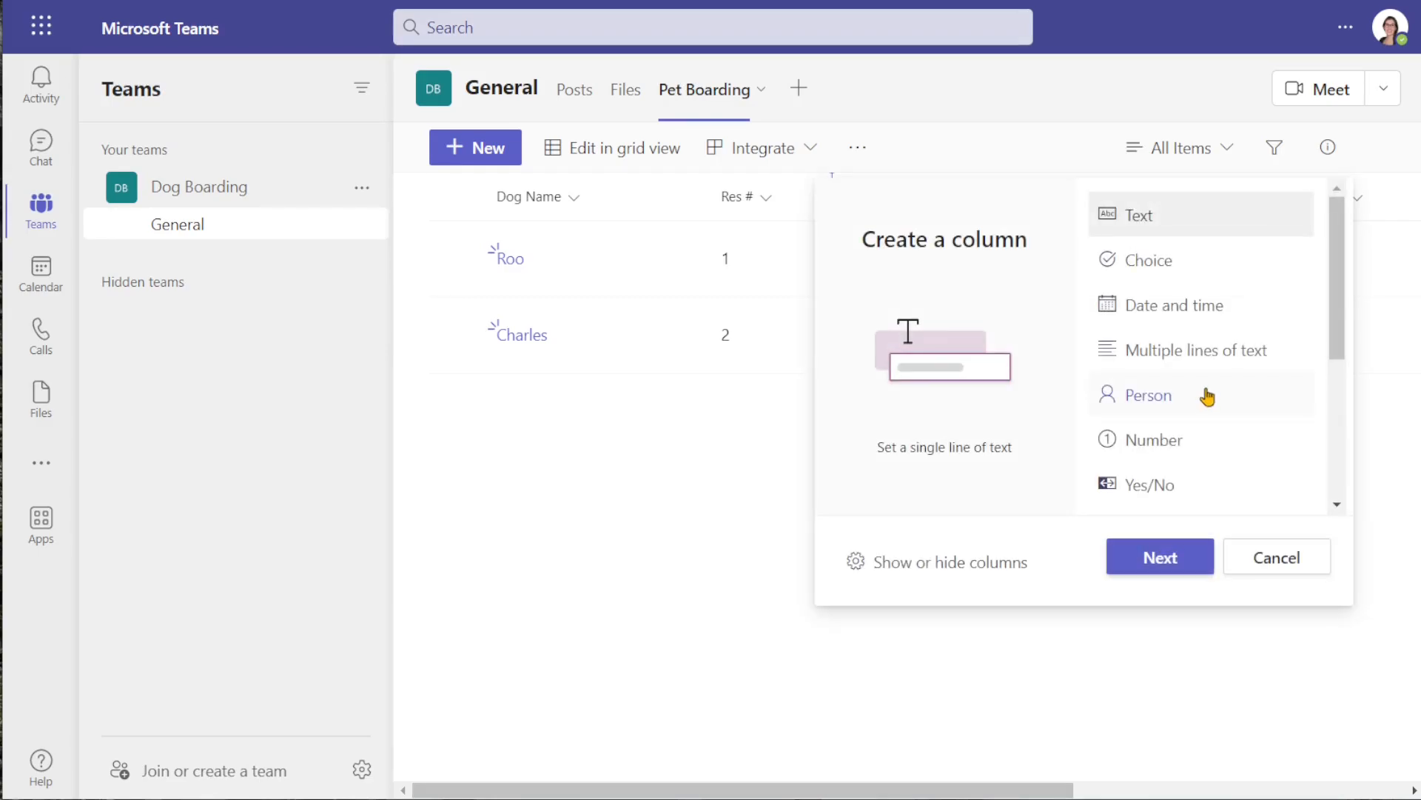
pyautogui.click(1212, 437)
pyautogui.click(1161, 561)
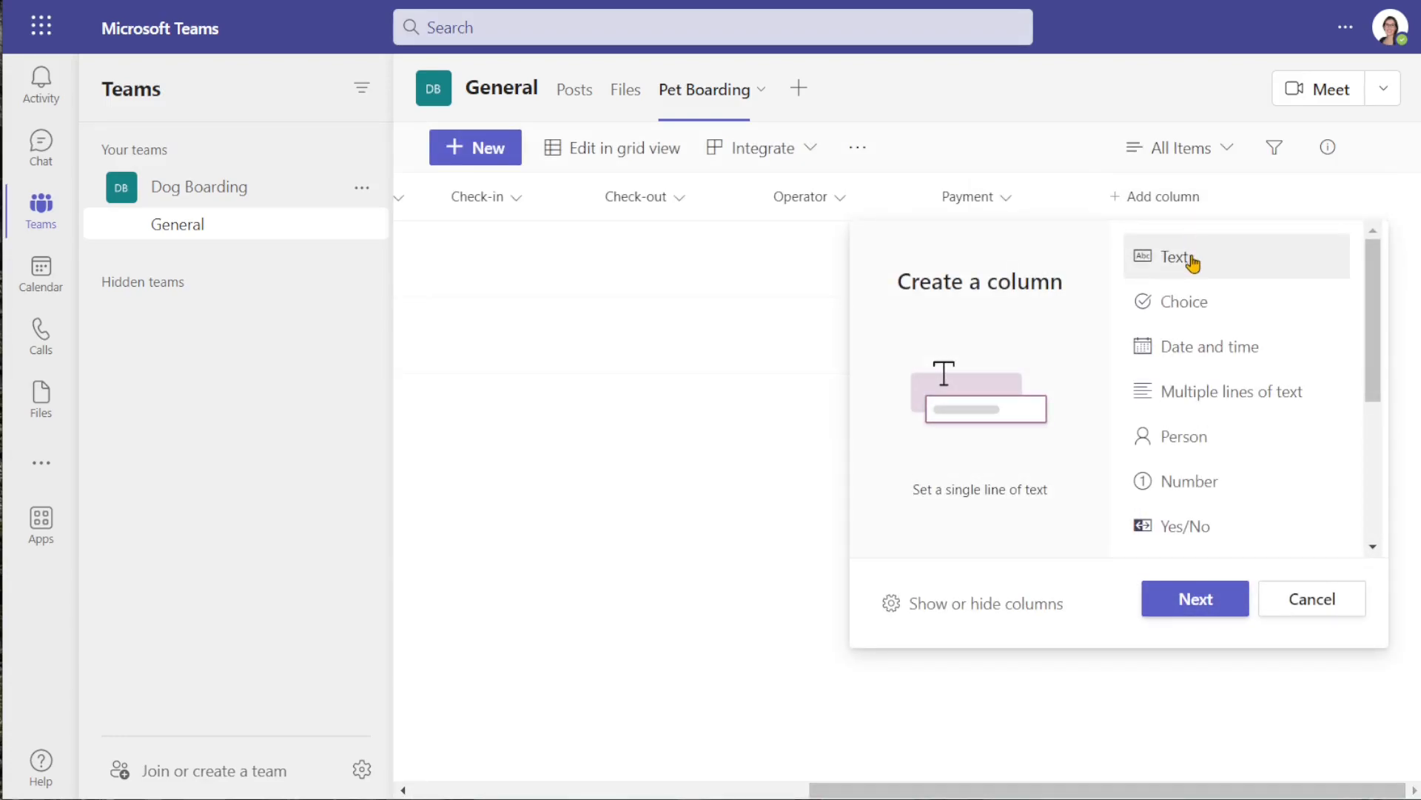
# - Create a single-line text column named Size described as "Small, Medium, Large", and move it between Pet Photo and Check-in
pyautogui.click(1155, 603)
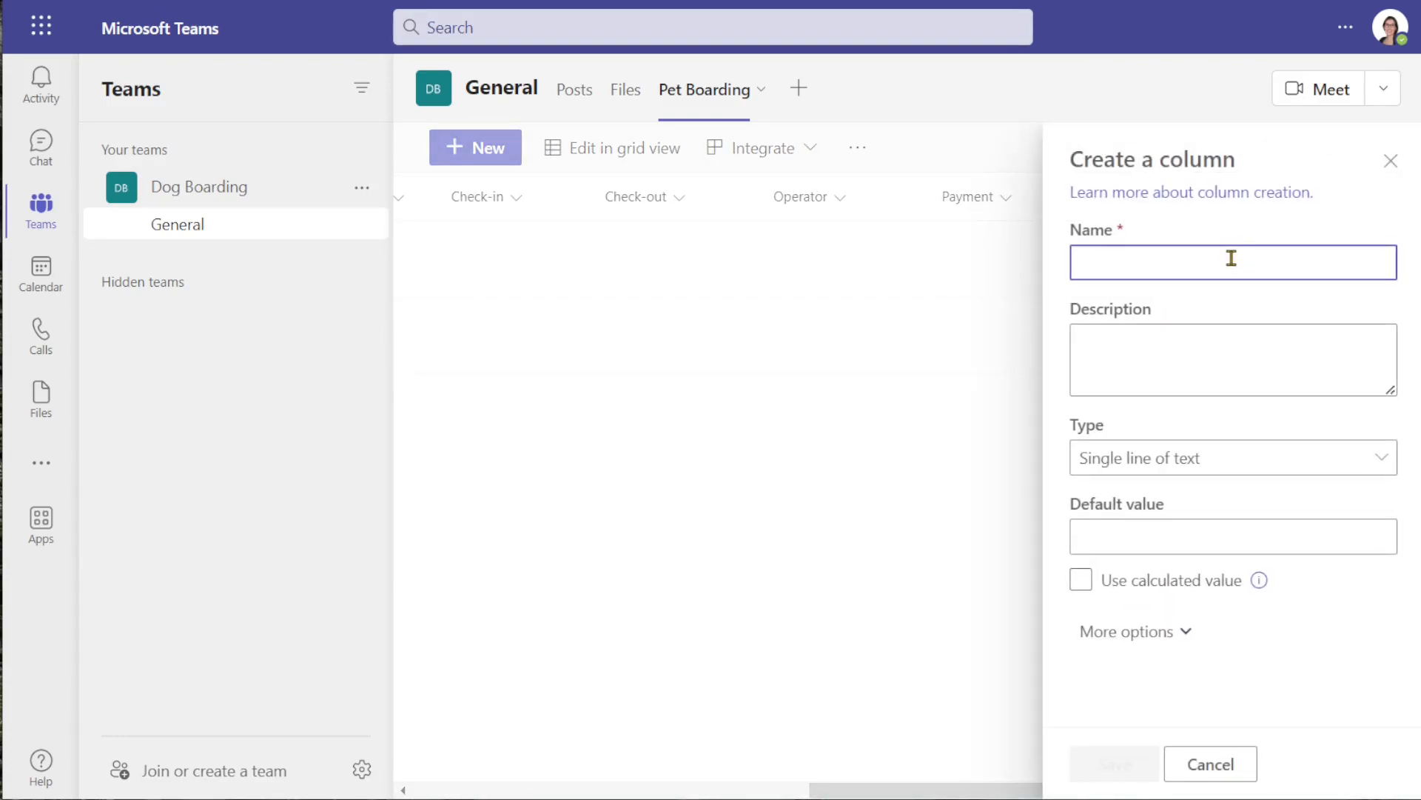
pyautogui.write('Size')
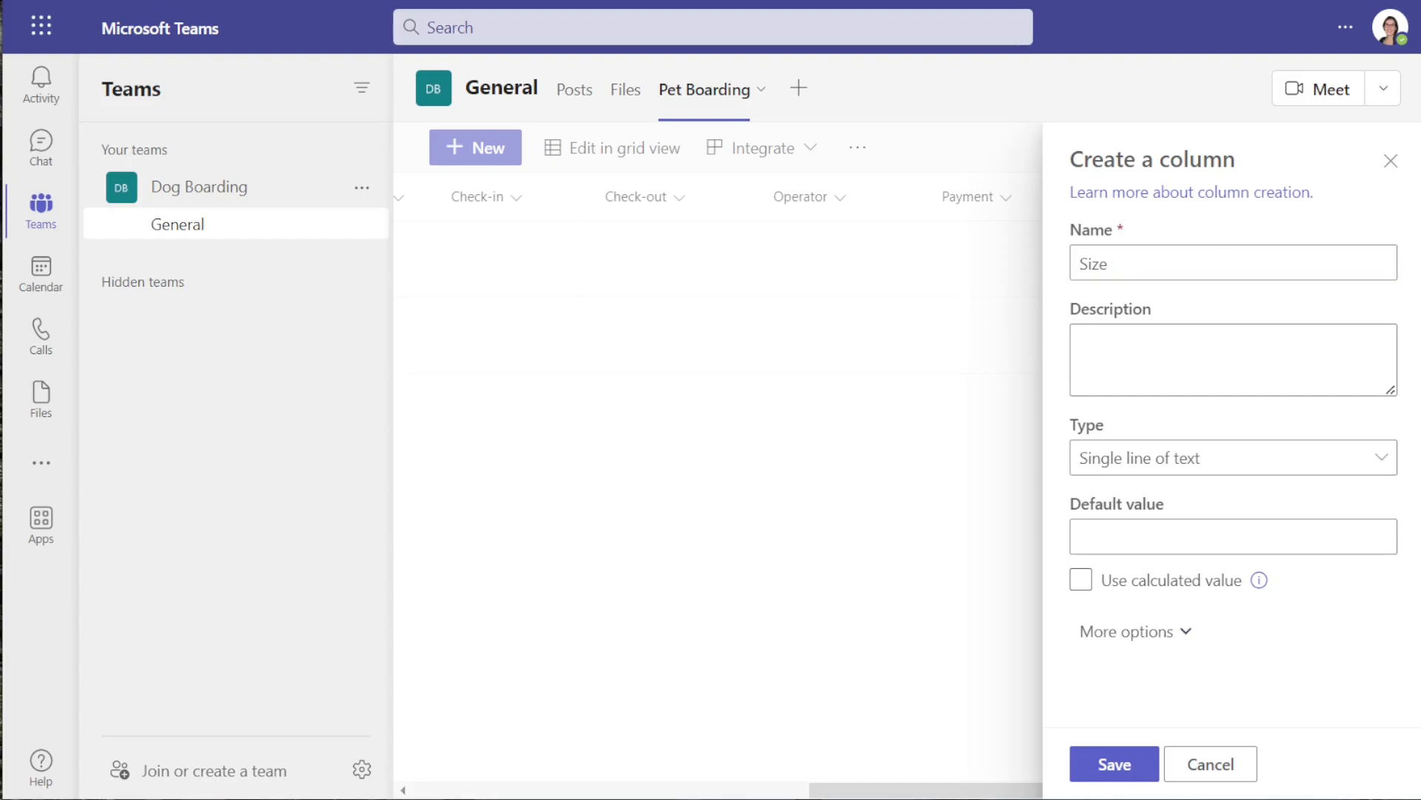
pyautogui.click(1166, 351)
pyautogui.write('Small, Medium, Large')
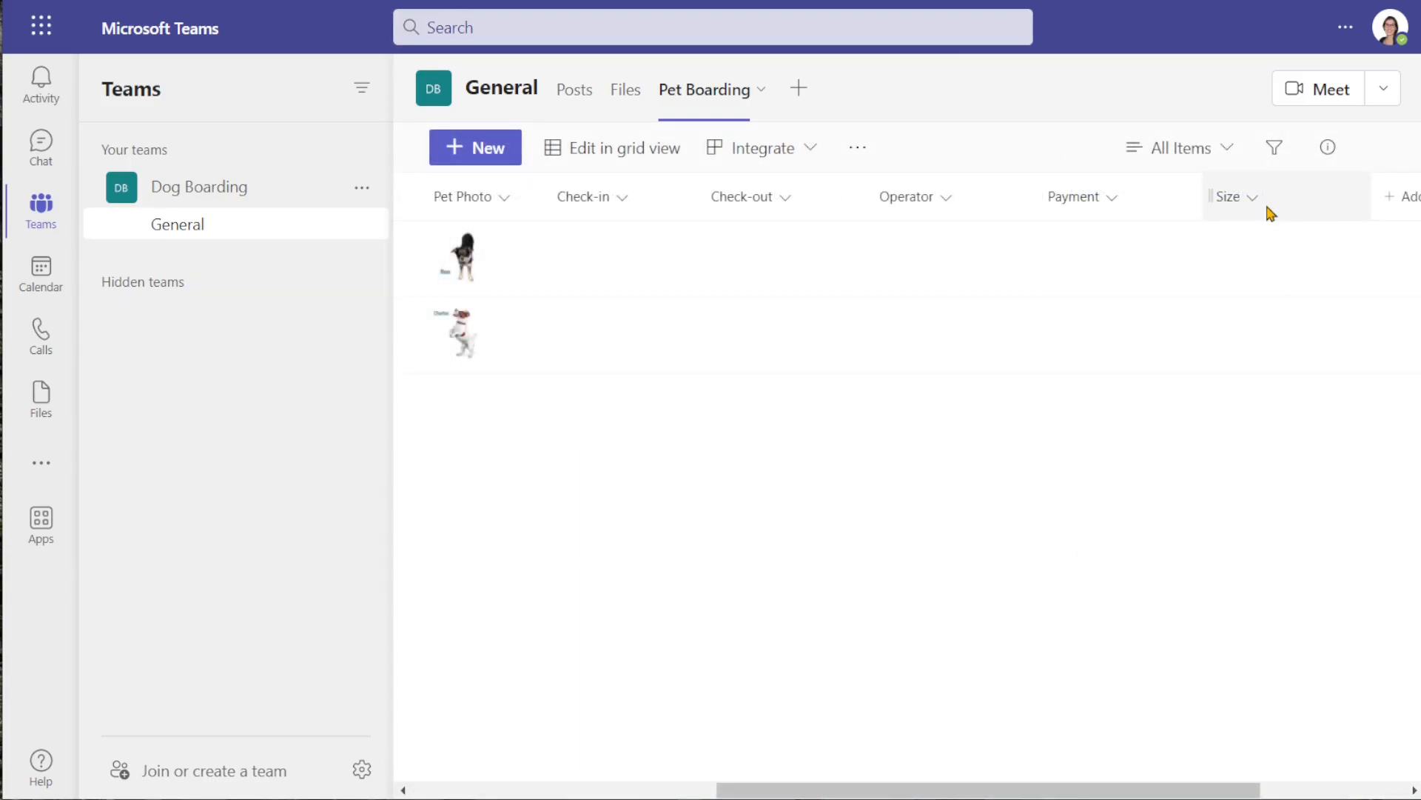
pyautogui.moveTo(1267, 208); pyautogui.dragTo(547, 211)
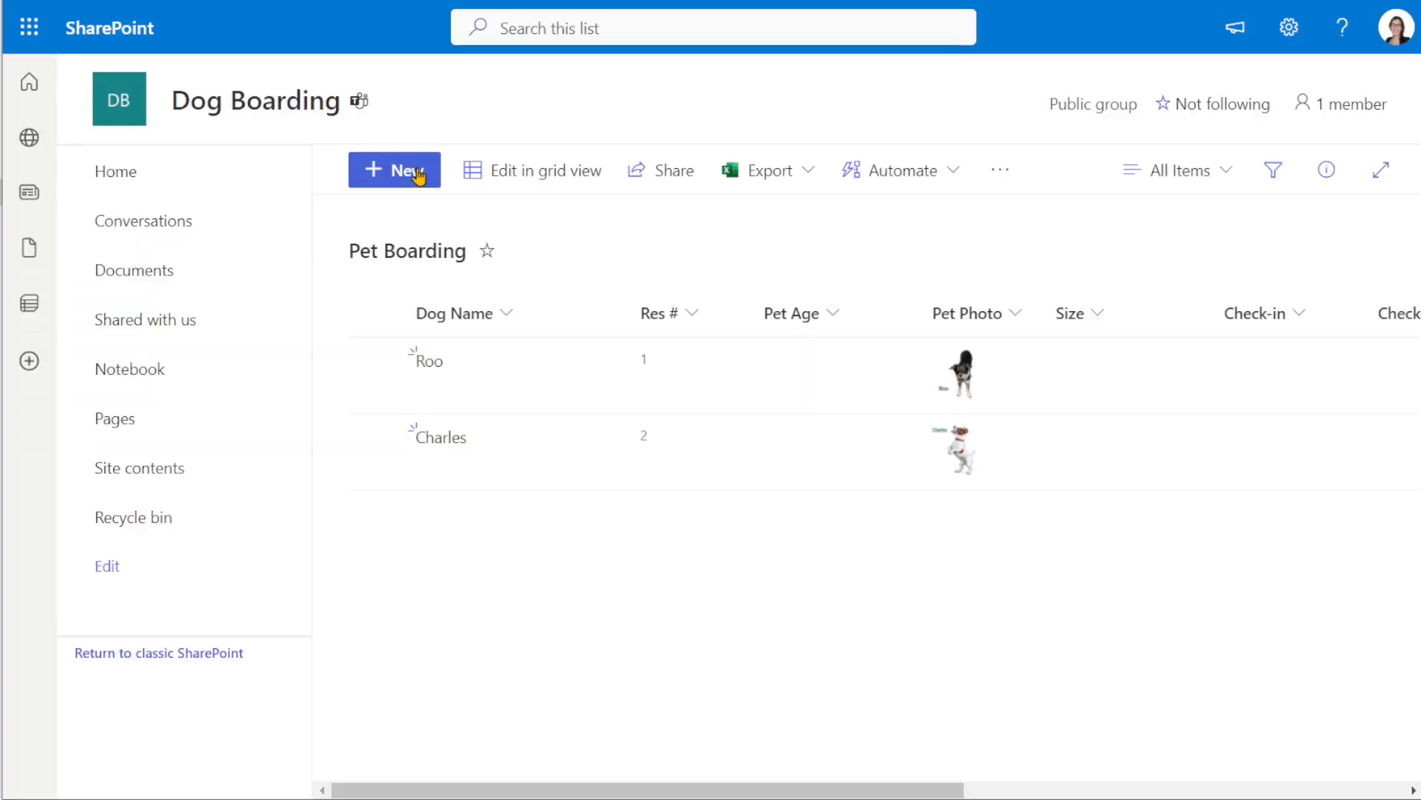
# - Open the new item form for Pet Boarding and start editing the columns it shows
pyautogui.click(418, 175)
pyautogui.scroll(-3, 1003, 183)
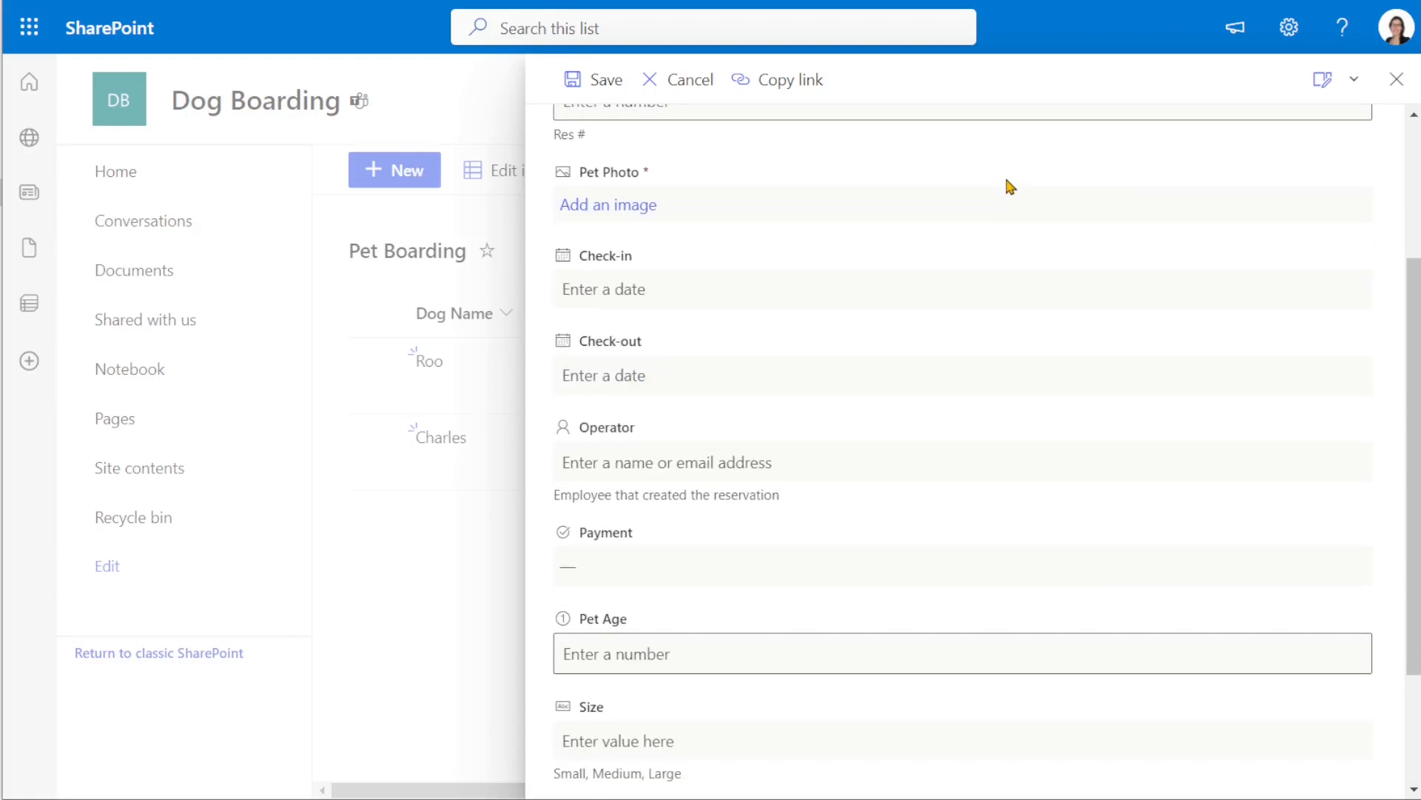
pyautogui.scroll(-2, 897, 415)
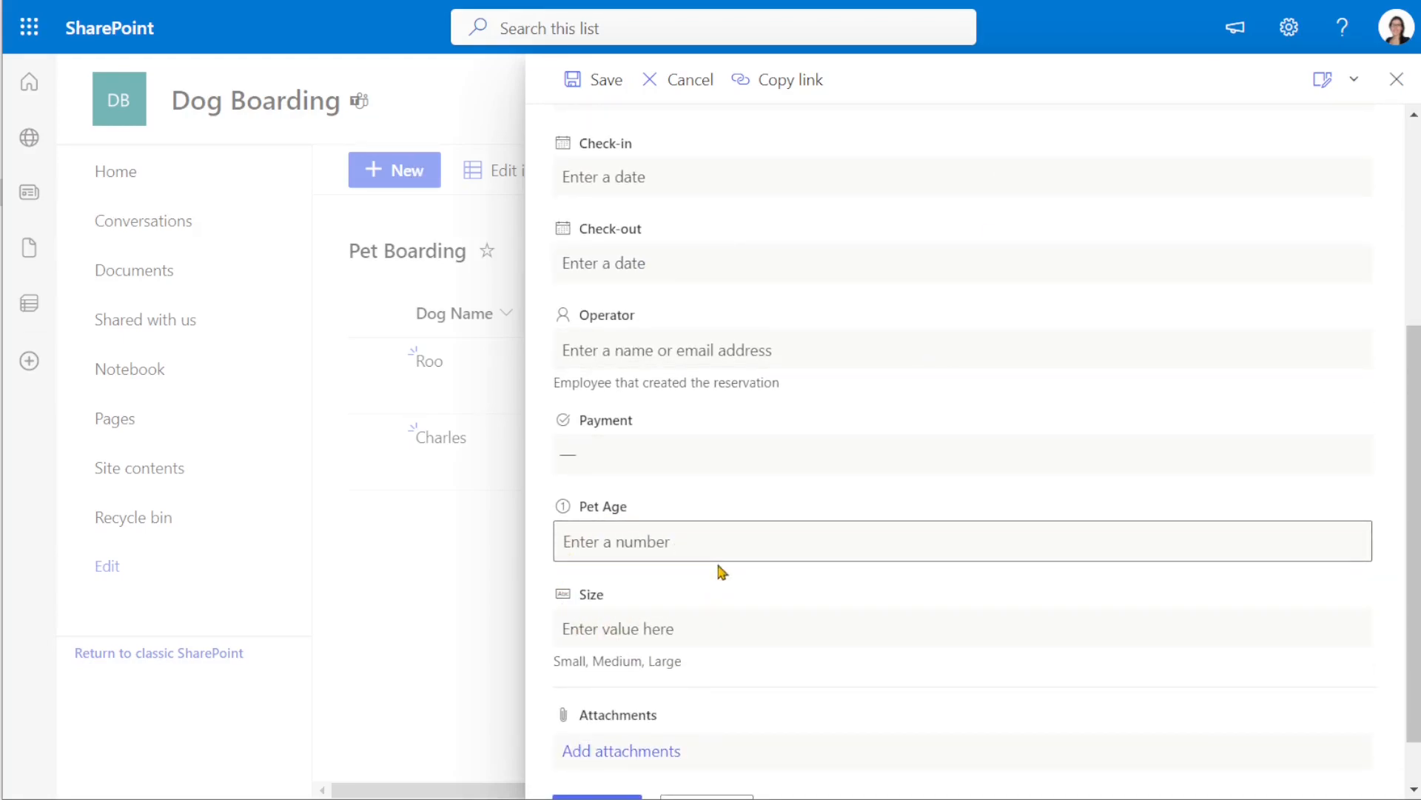
pyautogui.click(1355, 79)
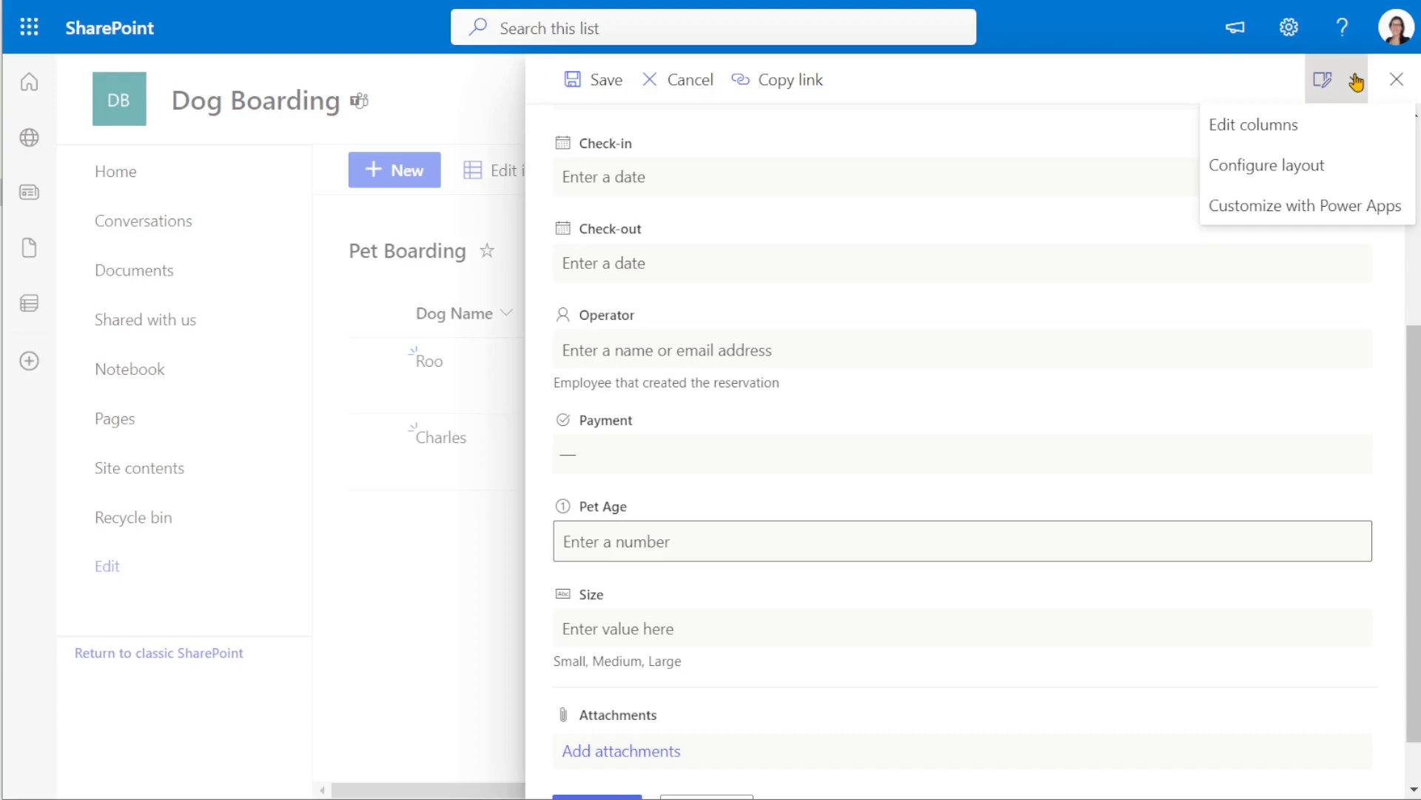
pyautogui.click(1380, 126)
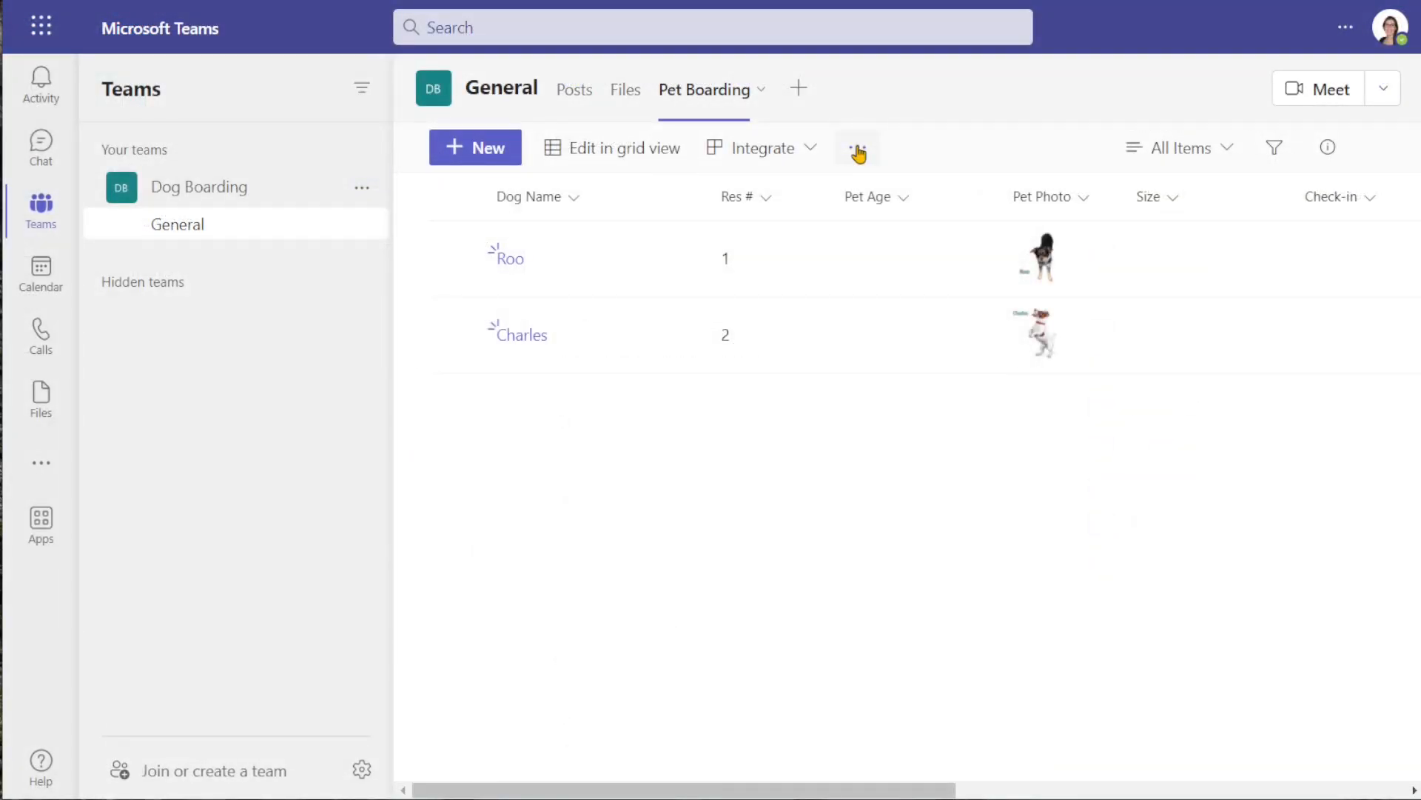
pyautogui.click(859, 152)
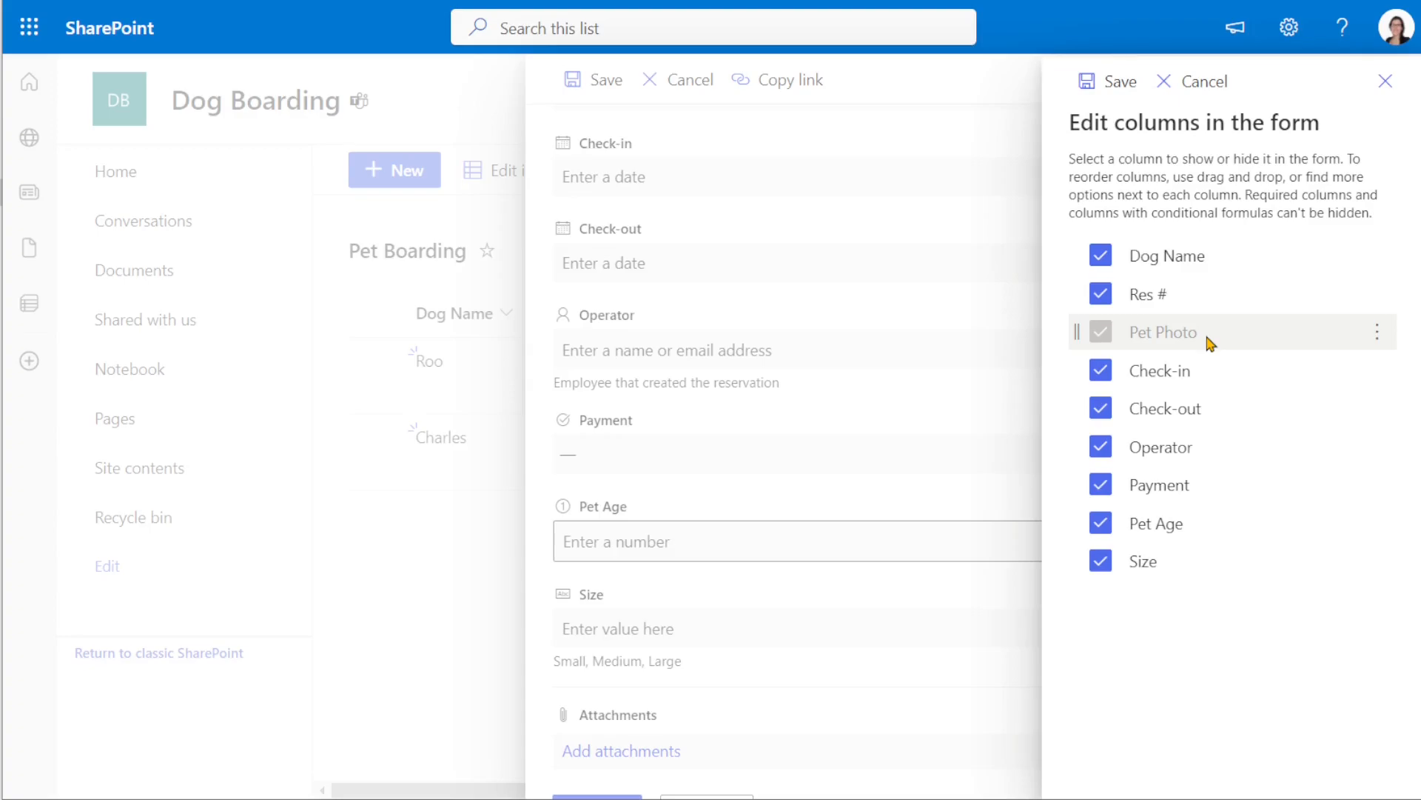
# - Hide the Check-in and Check-out columns from the form, and show both again
pyautogui.click(1102, 373)
pyautogui.click(1109, 410)
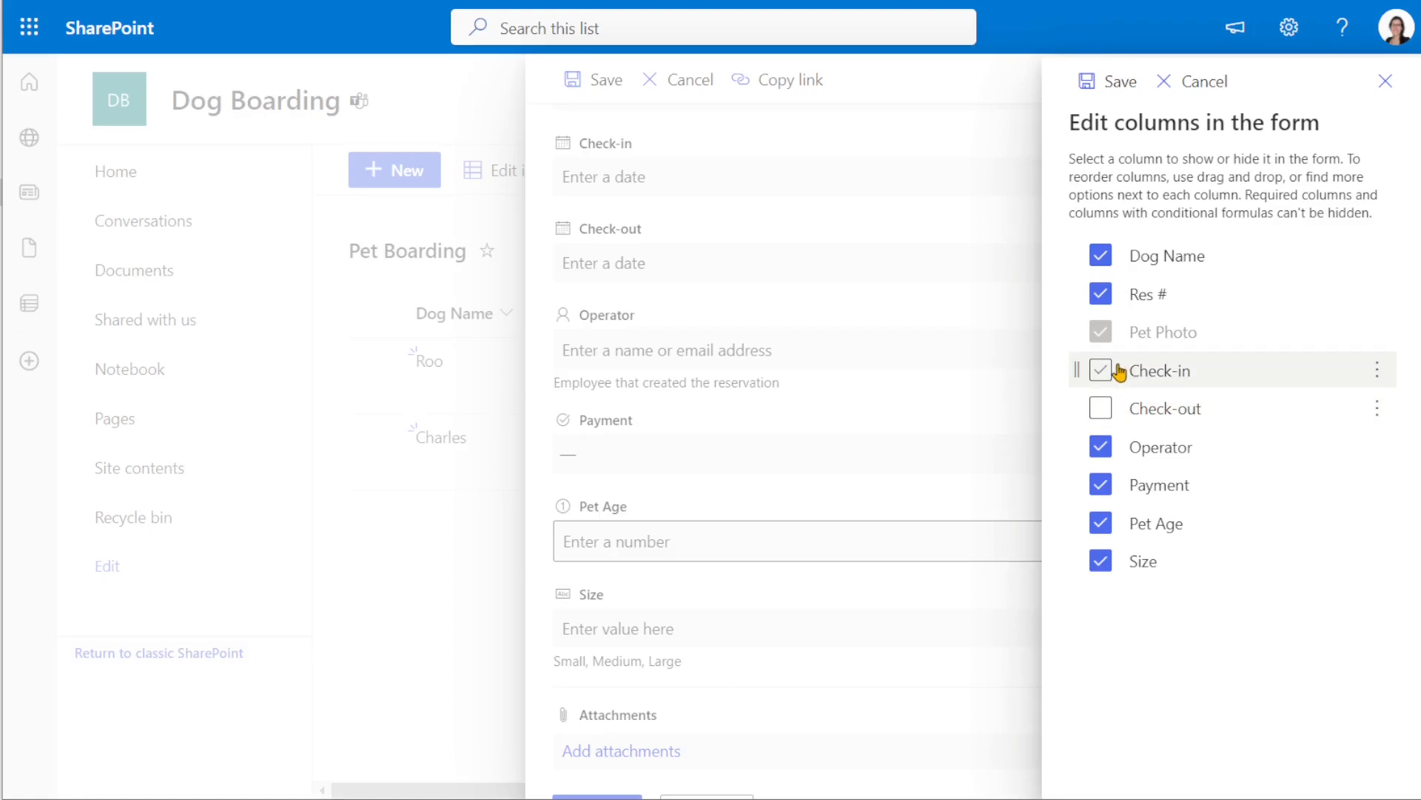
pyautogui.click(1100, 372)
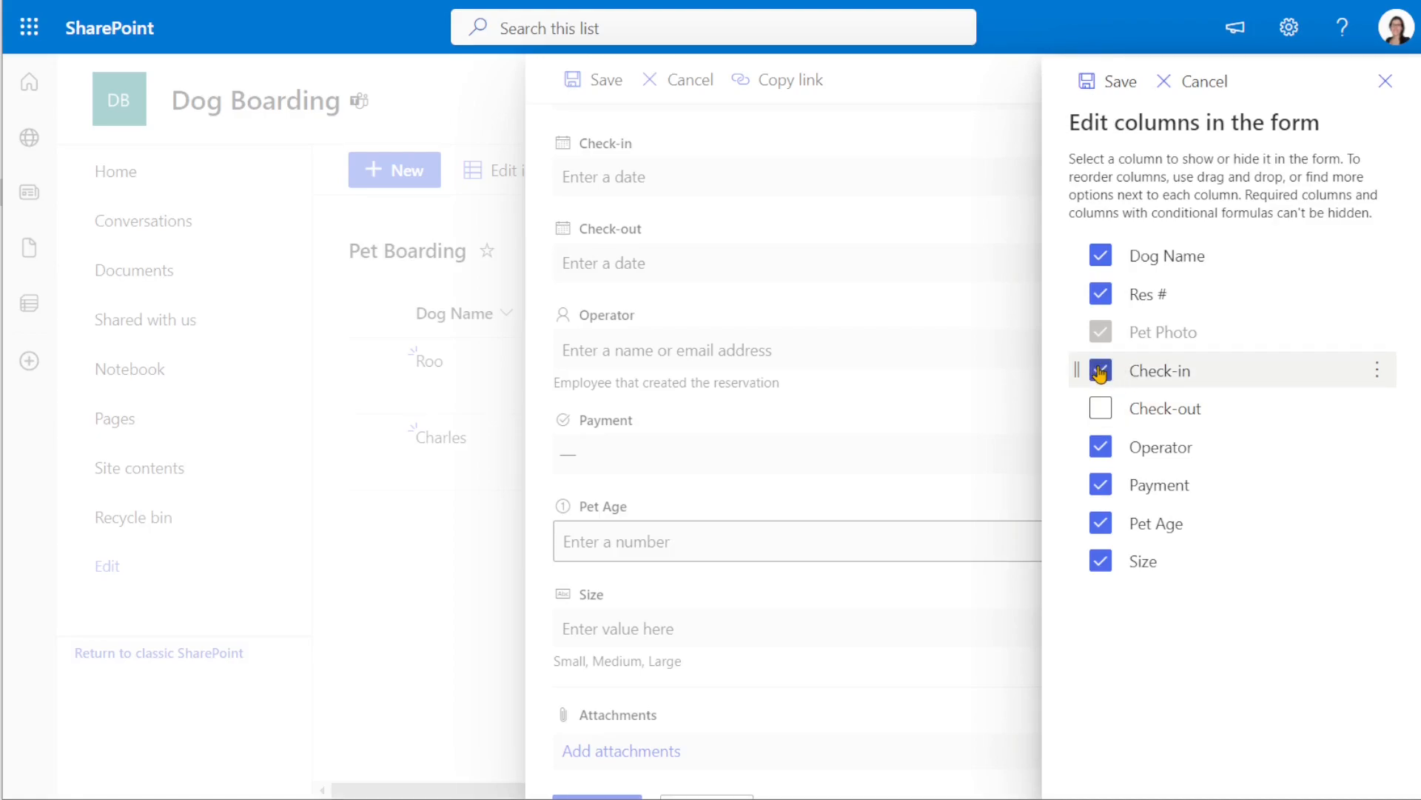
pyautogui.click(1100, 411)
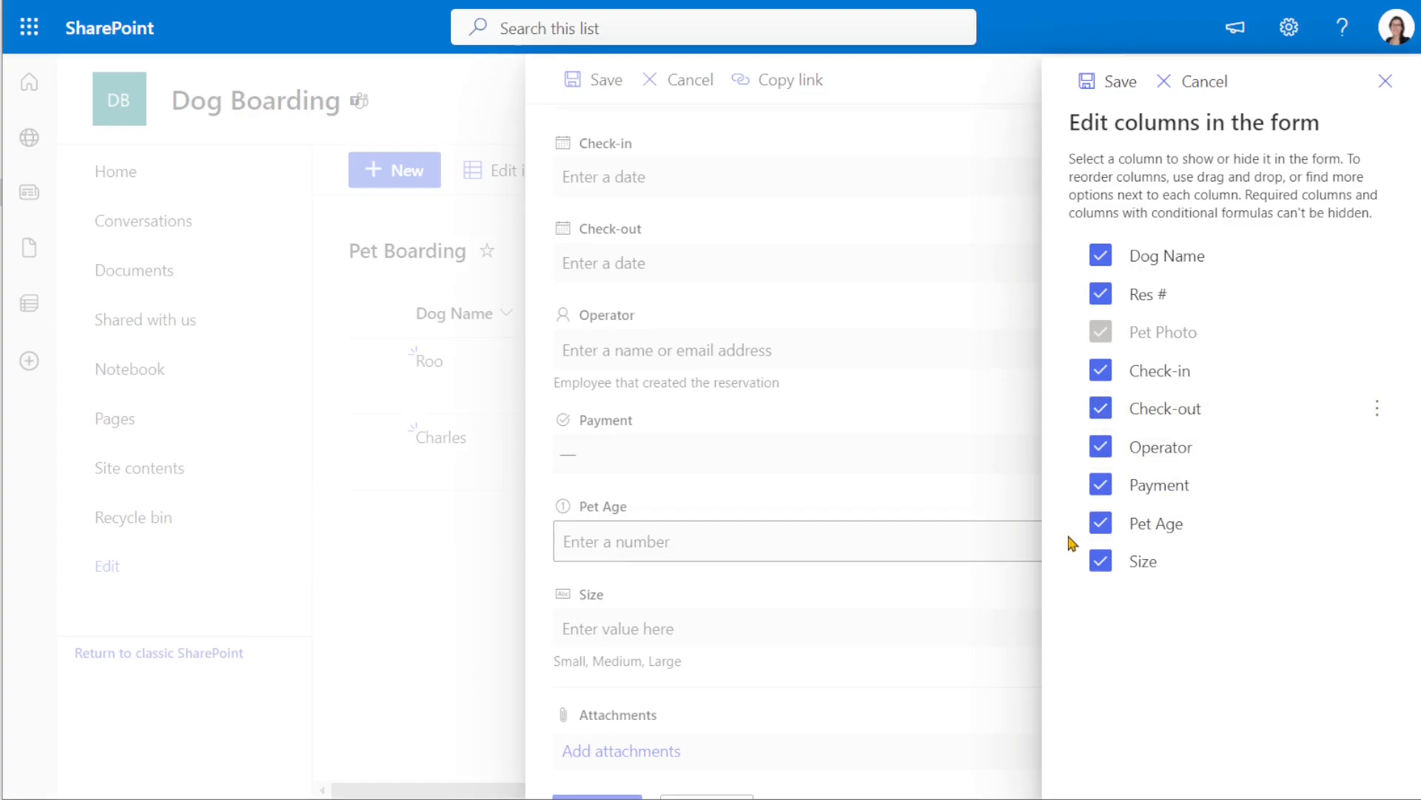
# - Reorder the form's columns so Pet Age and Size come directly before Check-in, and save the form
pyautogui.moveTo(1077, 532); pyautogui.dragTo(1081, 366)
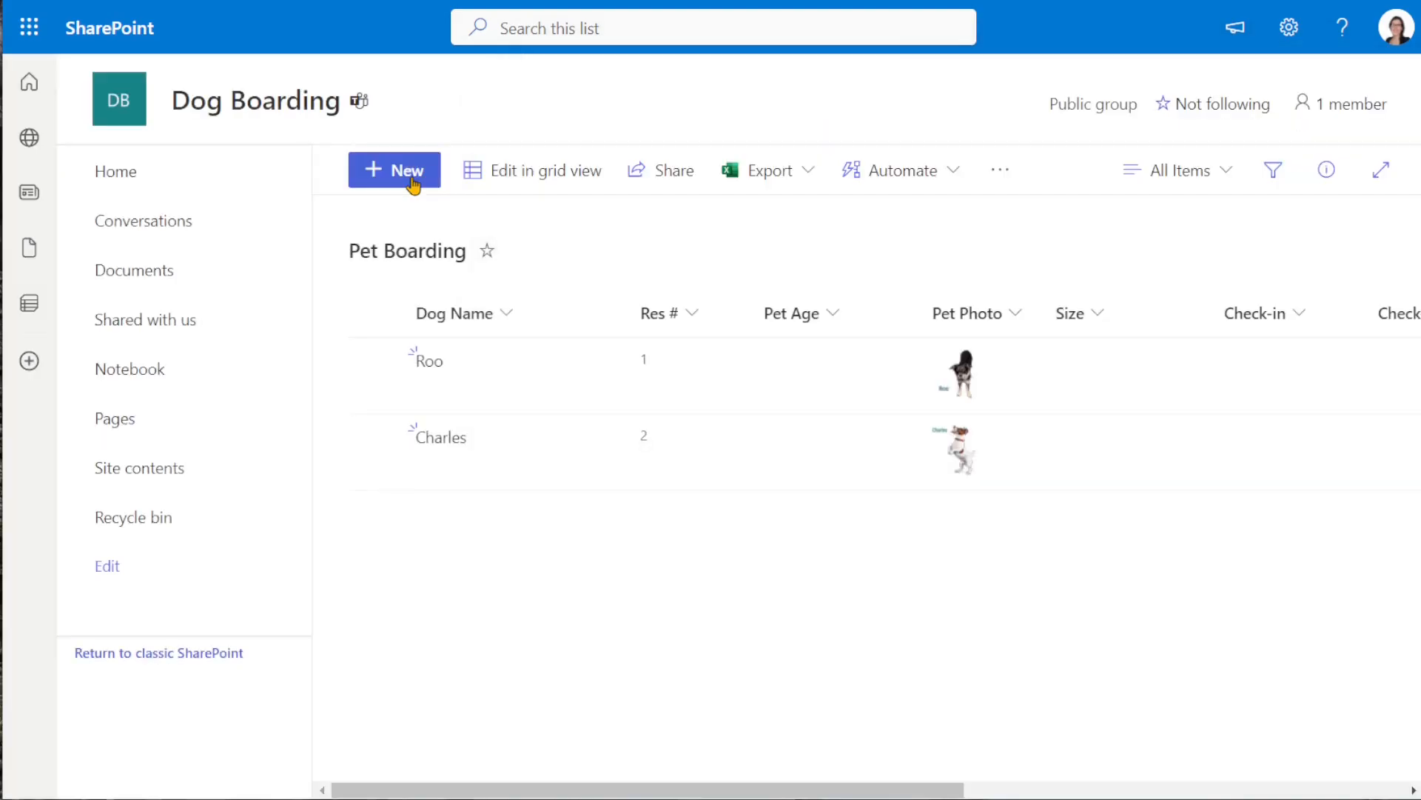
# - Start a new item for the dog Leila with Res # 3, her photo, Pet Age 4 and Size Small
pyautogui.click(410, 178)
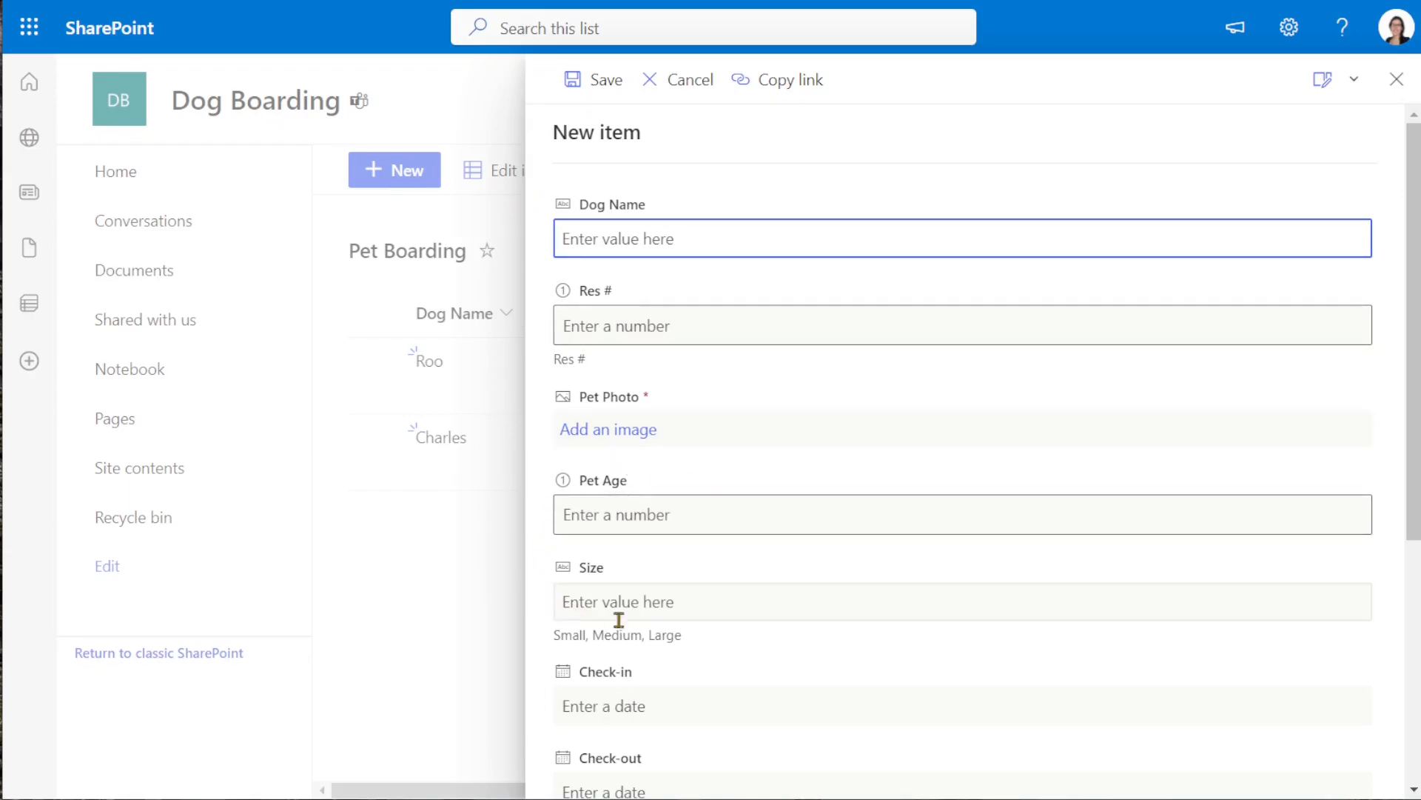
pyautogui.write('Leila')
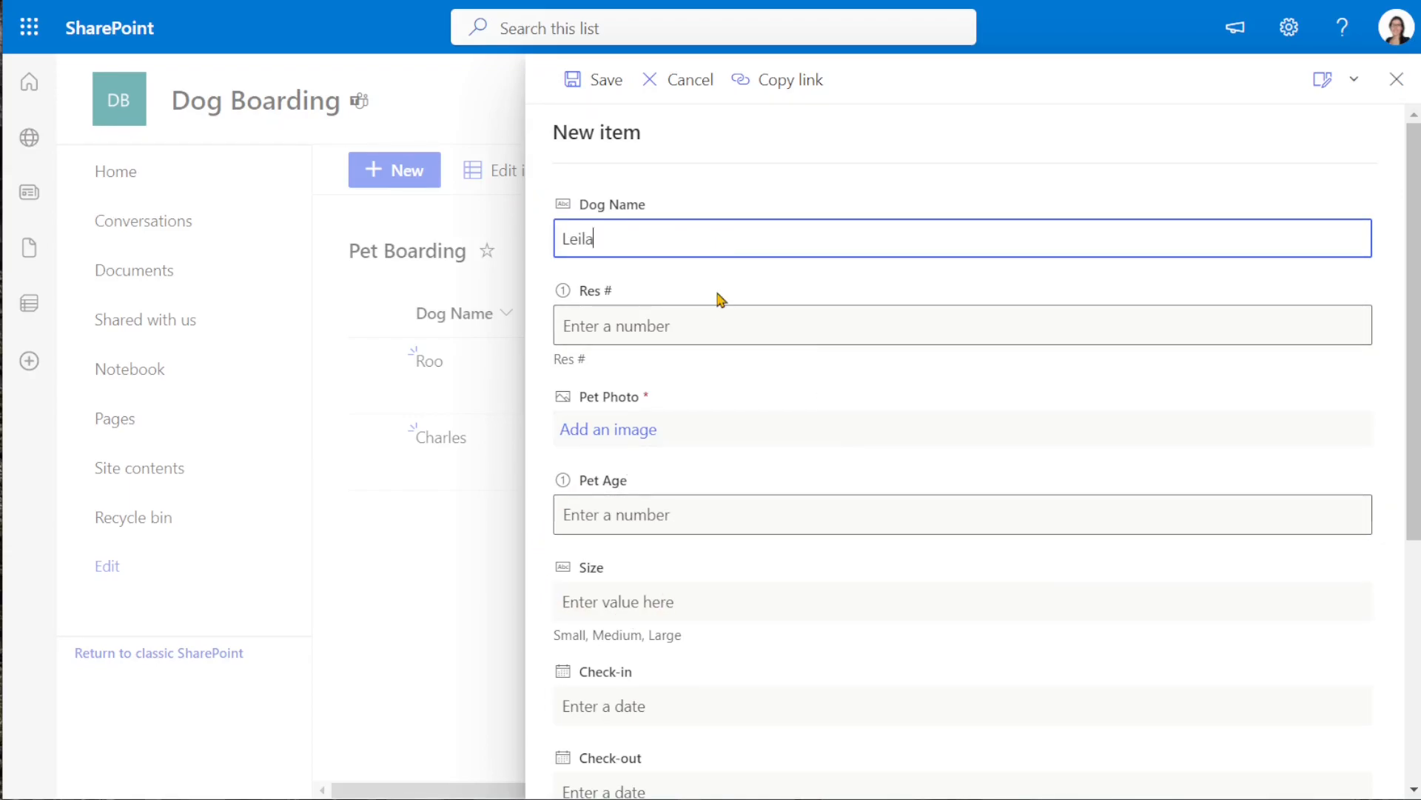
pyautogui.click(717, 323)
pyautogui.write('3')
pyautogui.click(607, 431)
pyautogui.click(656, 537)
pyautogui.press('Tab')
pyautogui.press('Tab')
# - Complete Leila's item with a Friday check-in, a check-out date, the operator and Completed payment, and save it
pyautogui.click(753, 548)
pyautogui.scroll(-3, 664, 519)
pyautogui.click(661, 581)
pyautogui.click(659, 443)
pyautogui.click(663, 670)
pyautogui.write('Am')
pyautogui.click(688, 570)
pyautogui.click(655, 590)
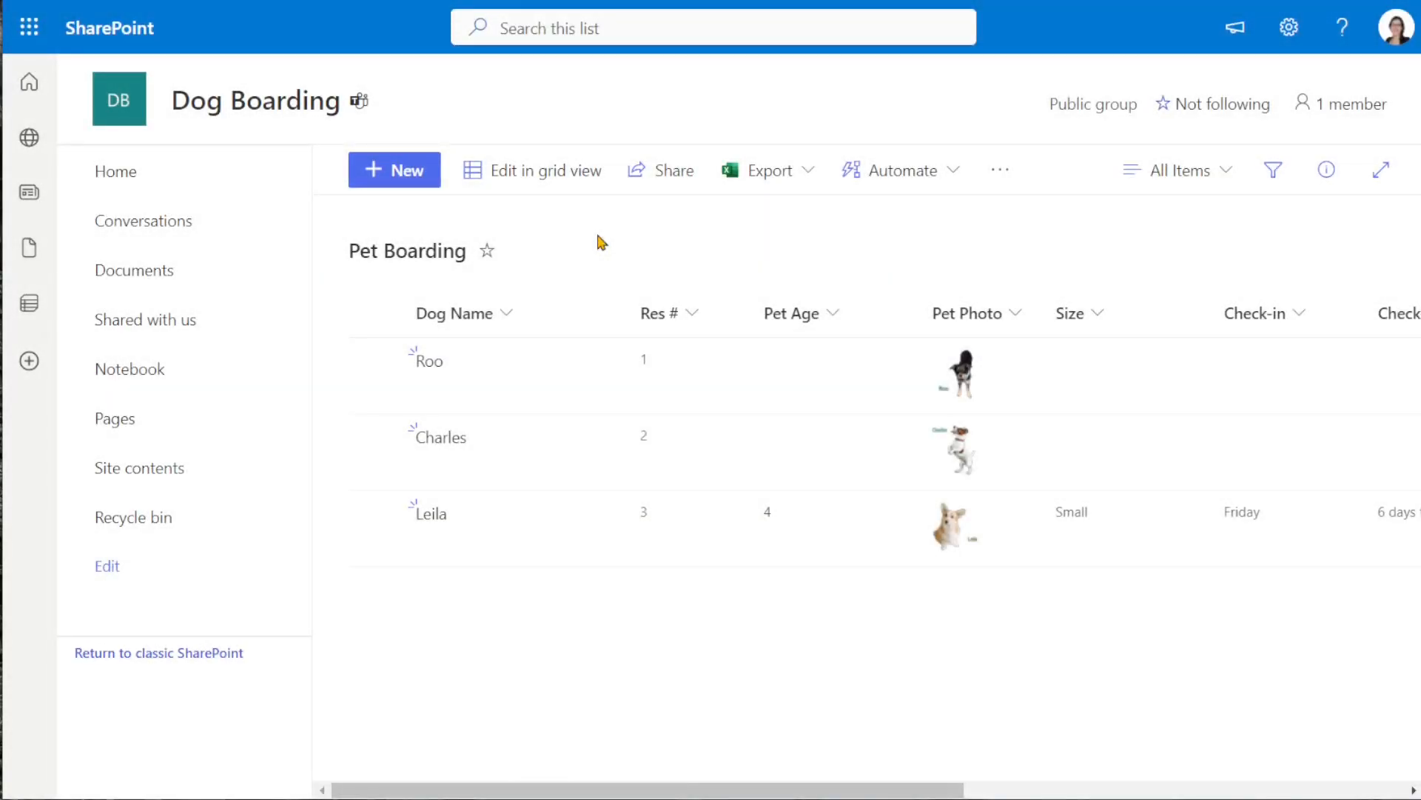
# - In grid view, complete Roo (6, Medium, April 20 to 25) and Charles (2, Large, April 25 to 29), including operator and payment
pyautogui.click(583, 177)
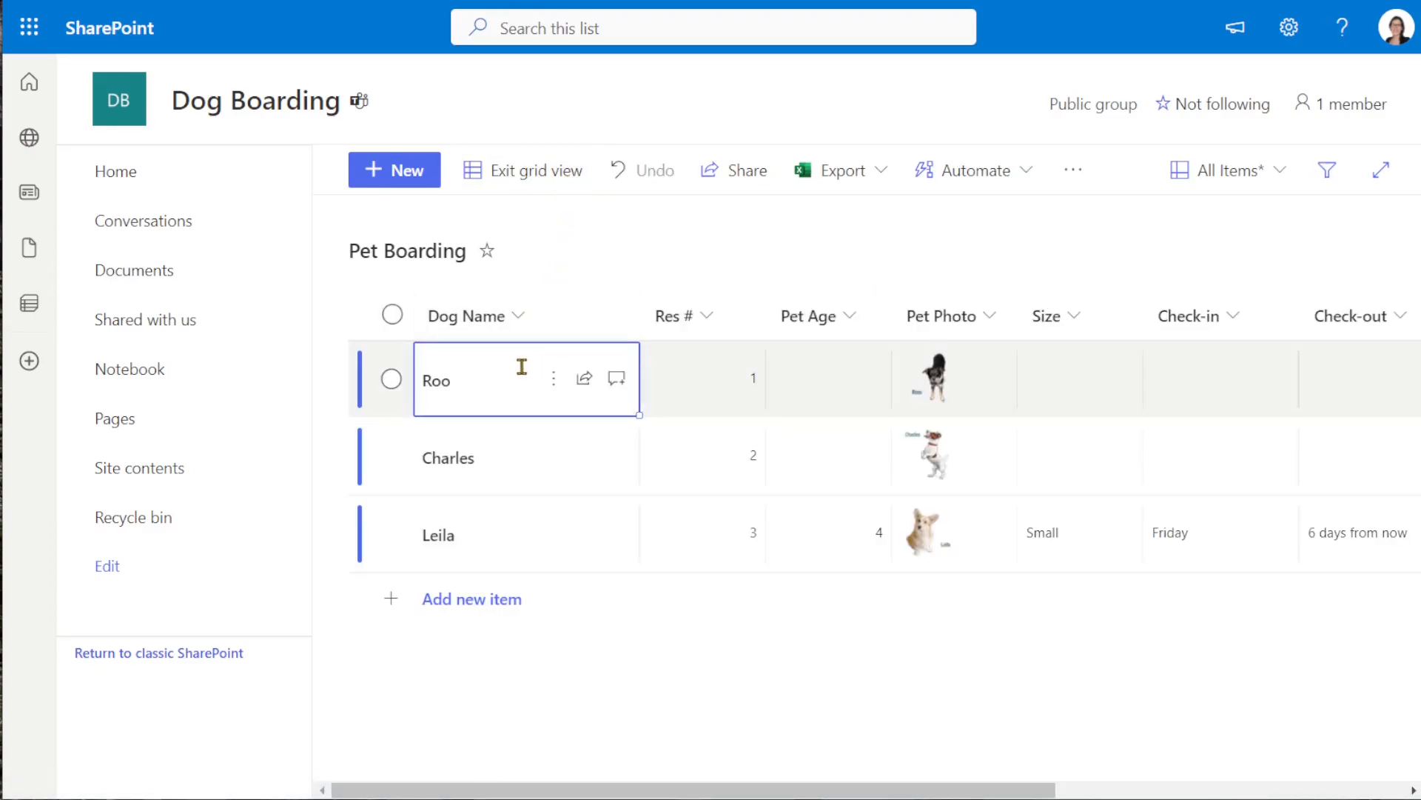
pyautogui.click(851, 393)
pyautogui.click(858, 386)
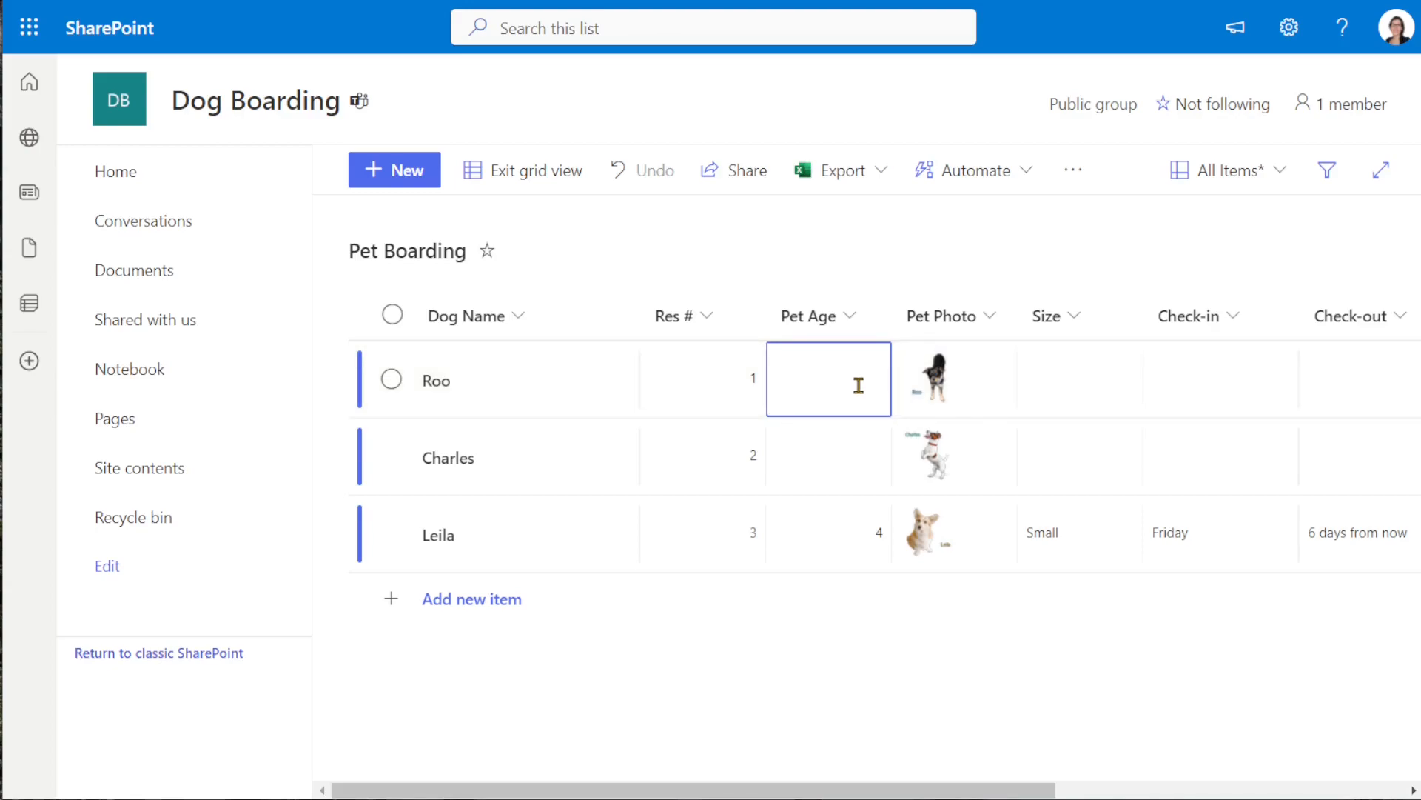
pyautogui.press('Tab')
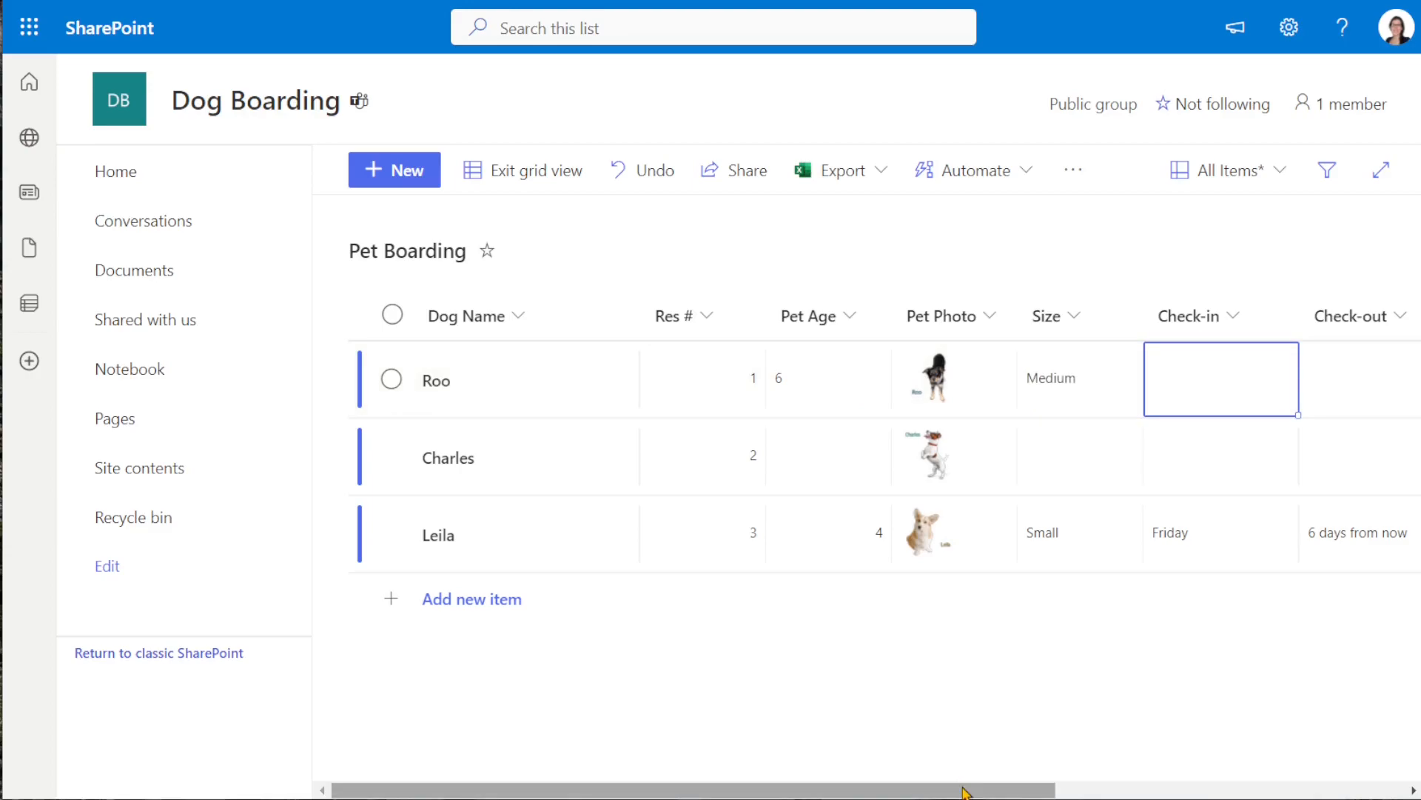
pyautogui.moveTo(962, 787); pyautogui.dragTo(1329, 790)
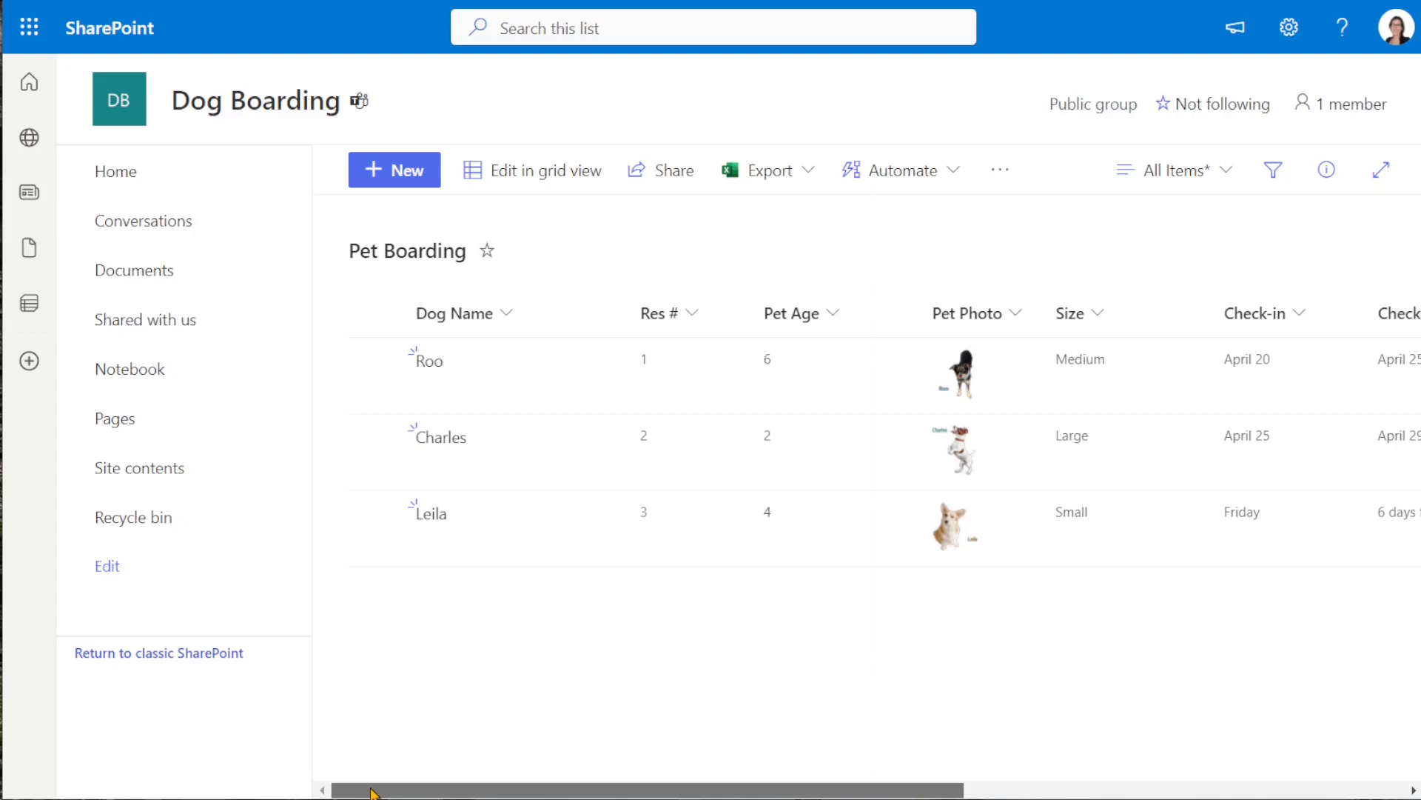
pyautogui.moveTo(372, 791); pyautogui.dragTo(775, 768)
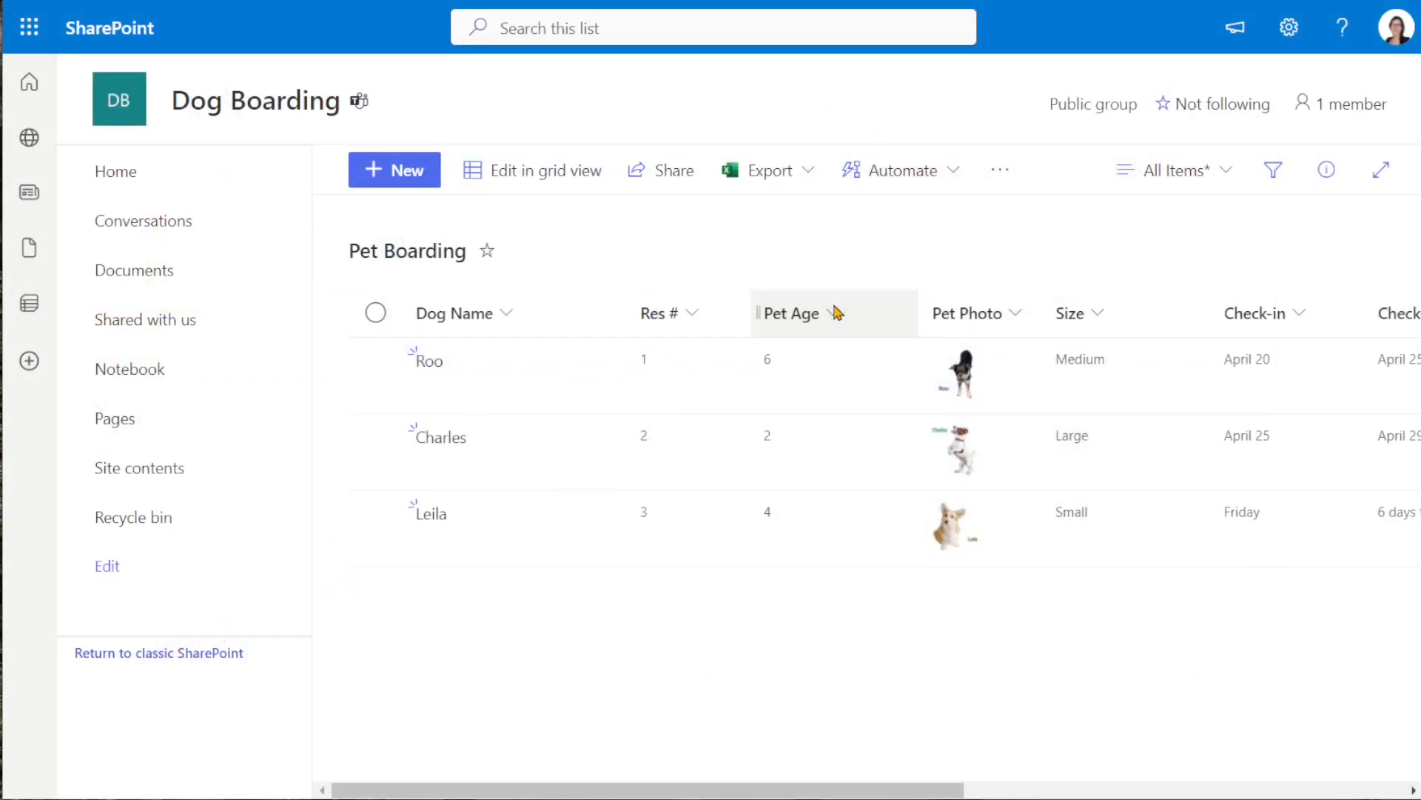
# - Format the Pet Age column with data bars and save the formatting
pyautogui.click(833, 311)
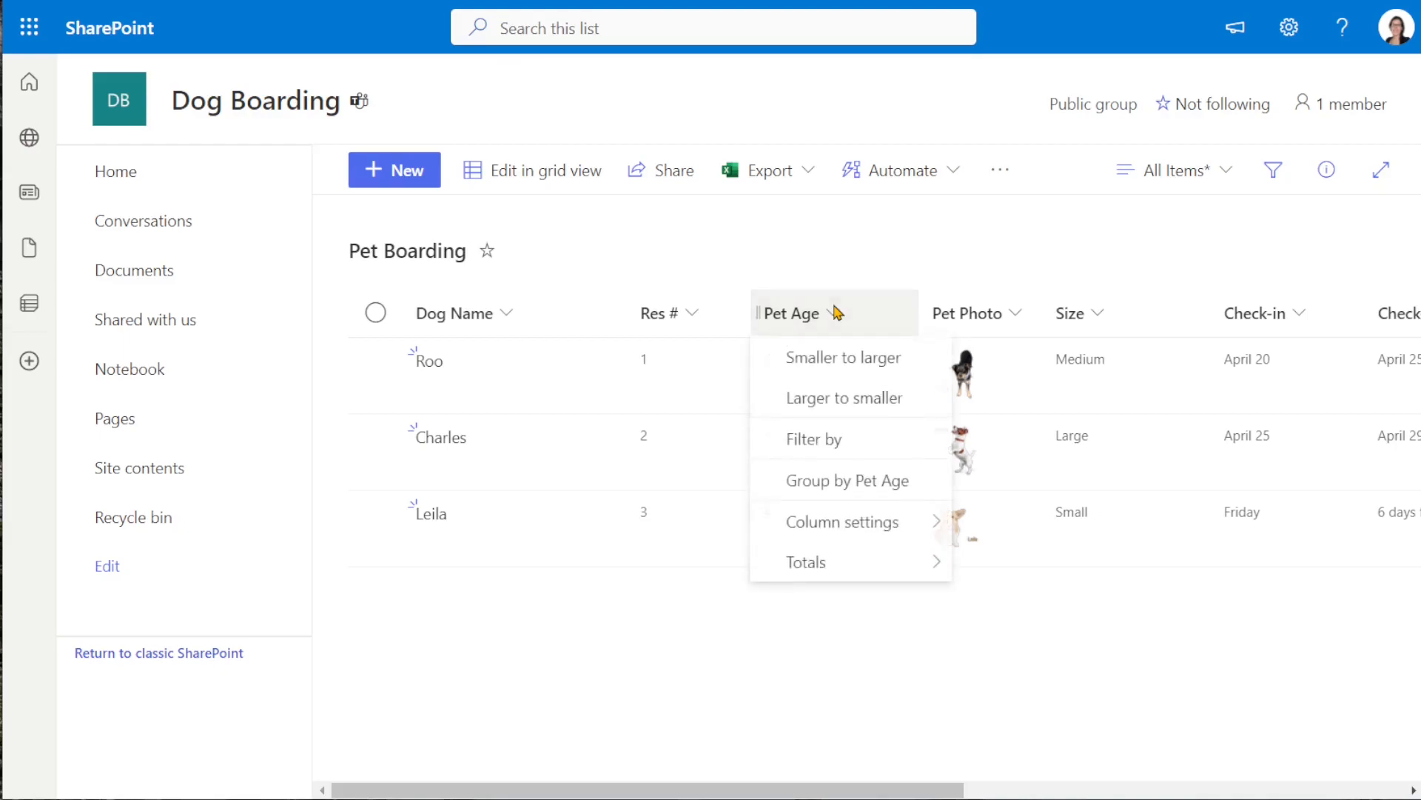
pyautogui.moveTo(822, 520)
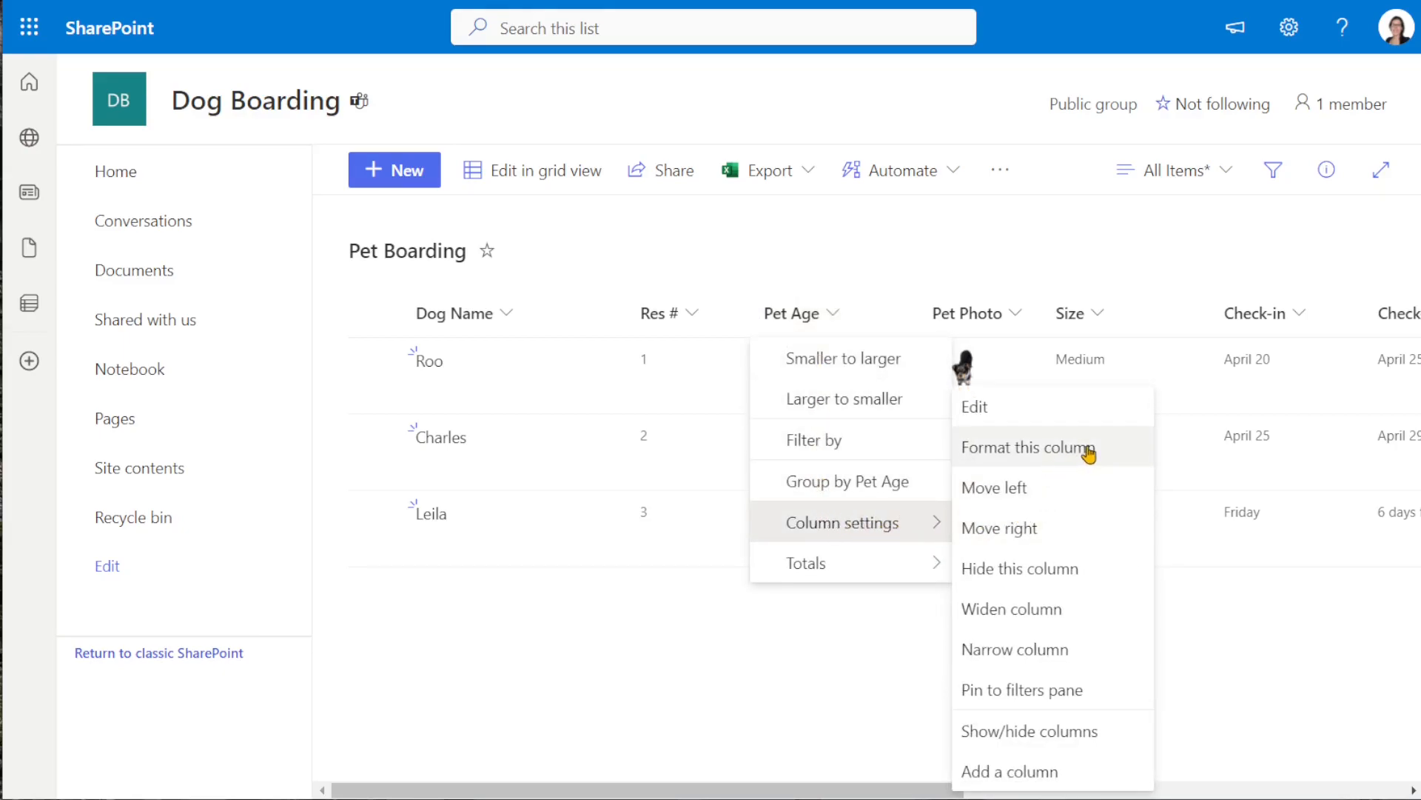
pyautogui.click(1119, 452)
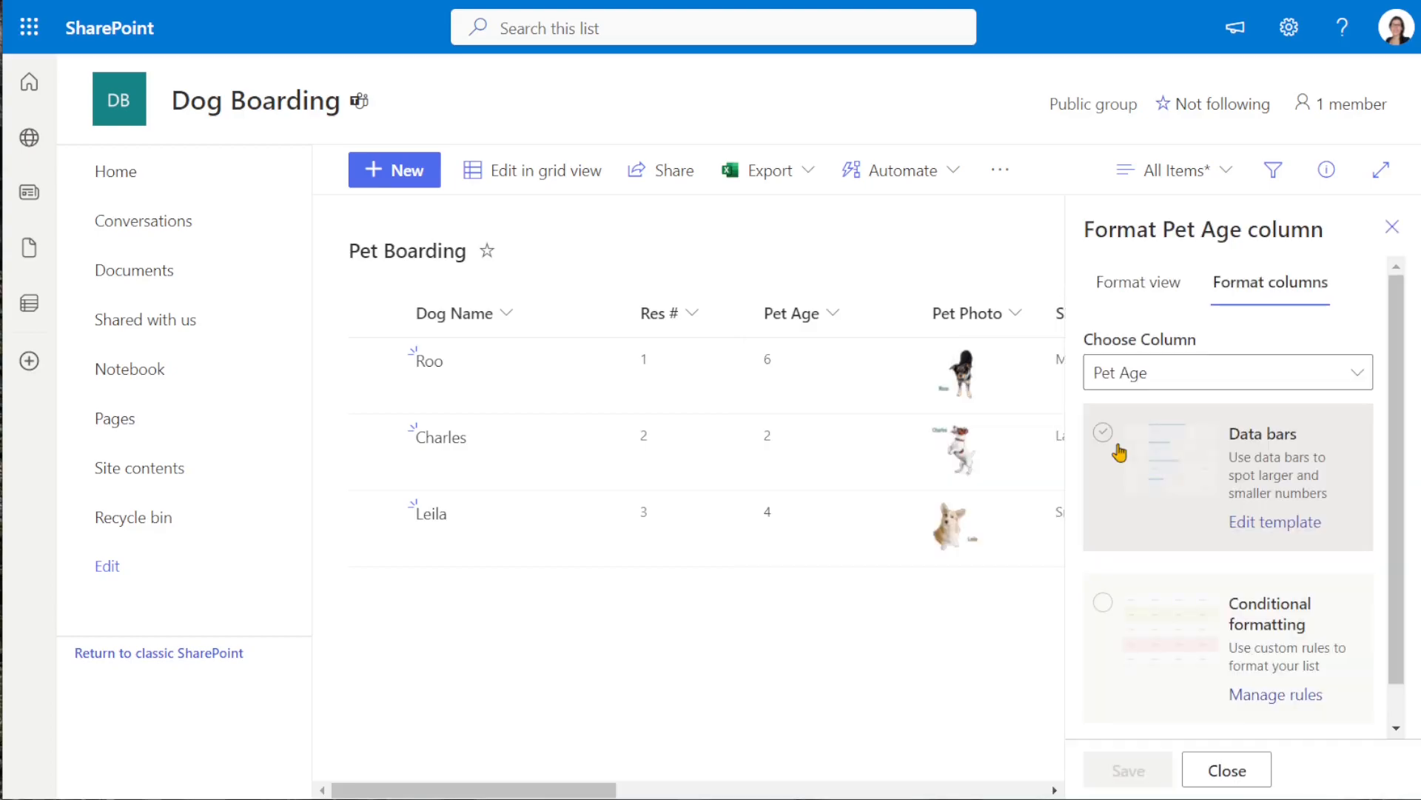
pyautogui.click(1119, 452)
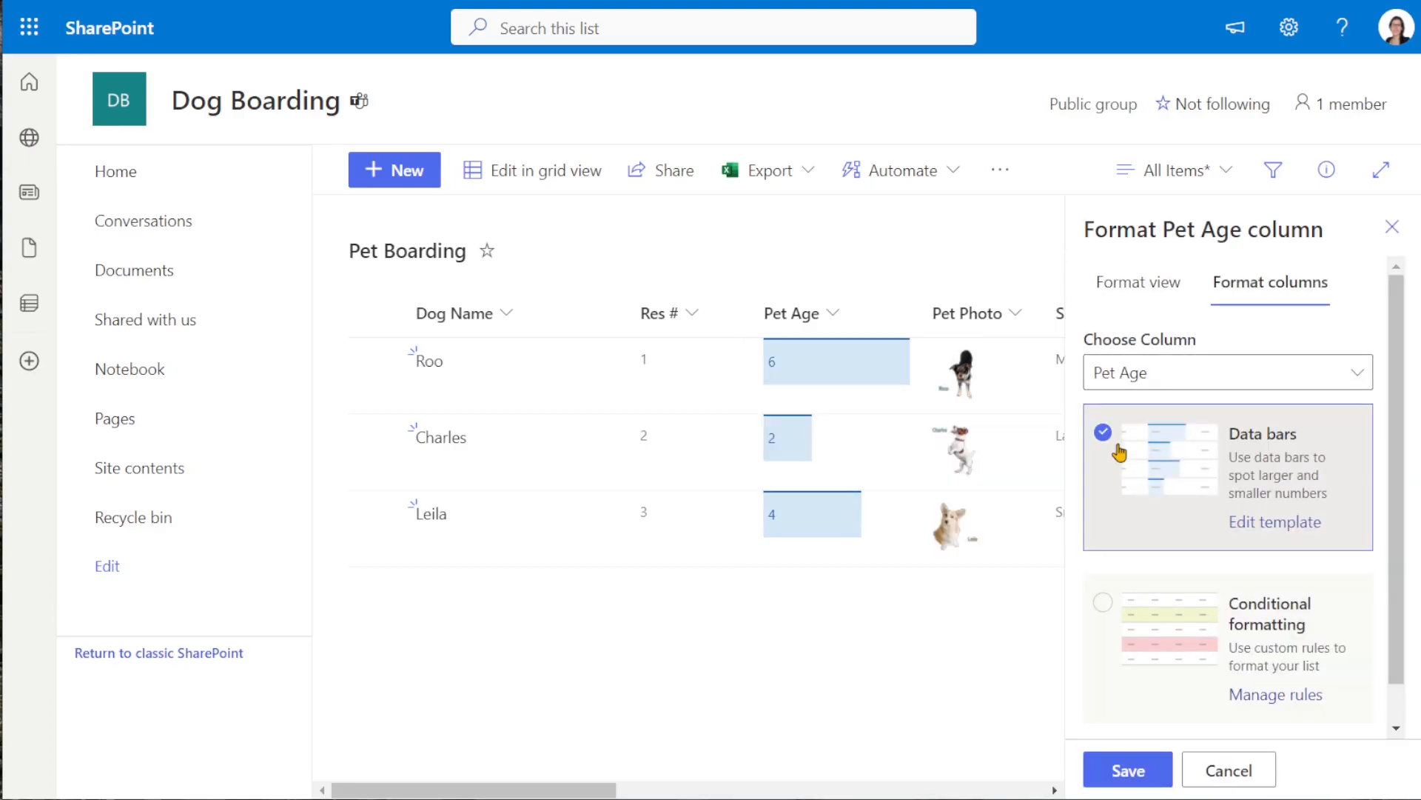
pyautogui.click(1137, 772)
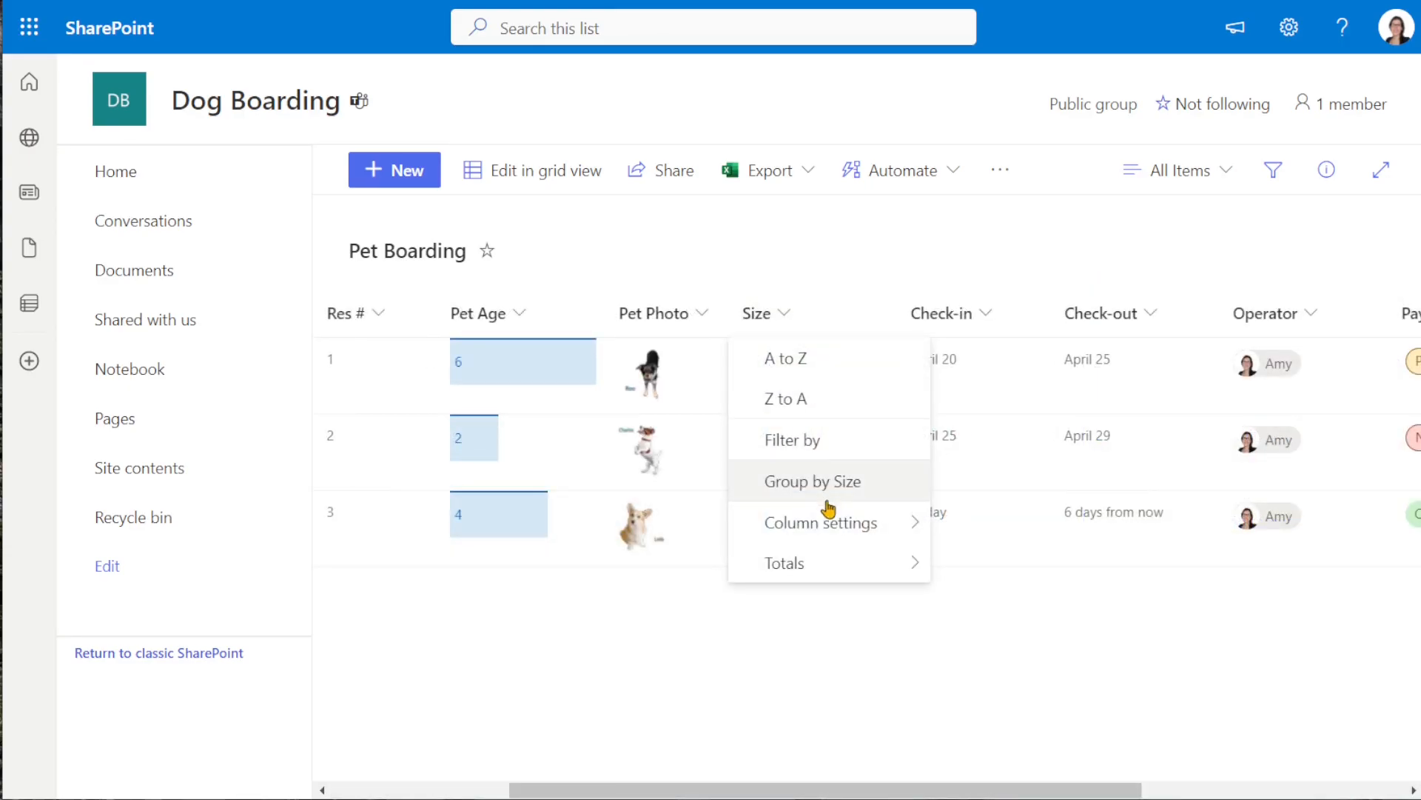
# - Turn on conditional formatting for the Size column and delete the default rule covering all values
pyautogui.moveTo(829, 535)
pyautogui.click(1081, 447)
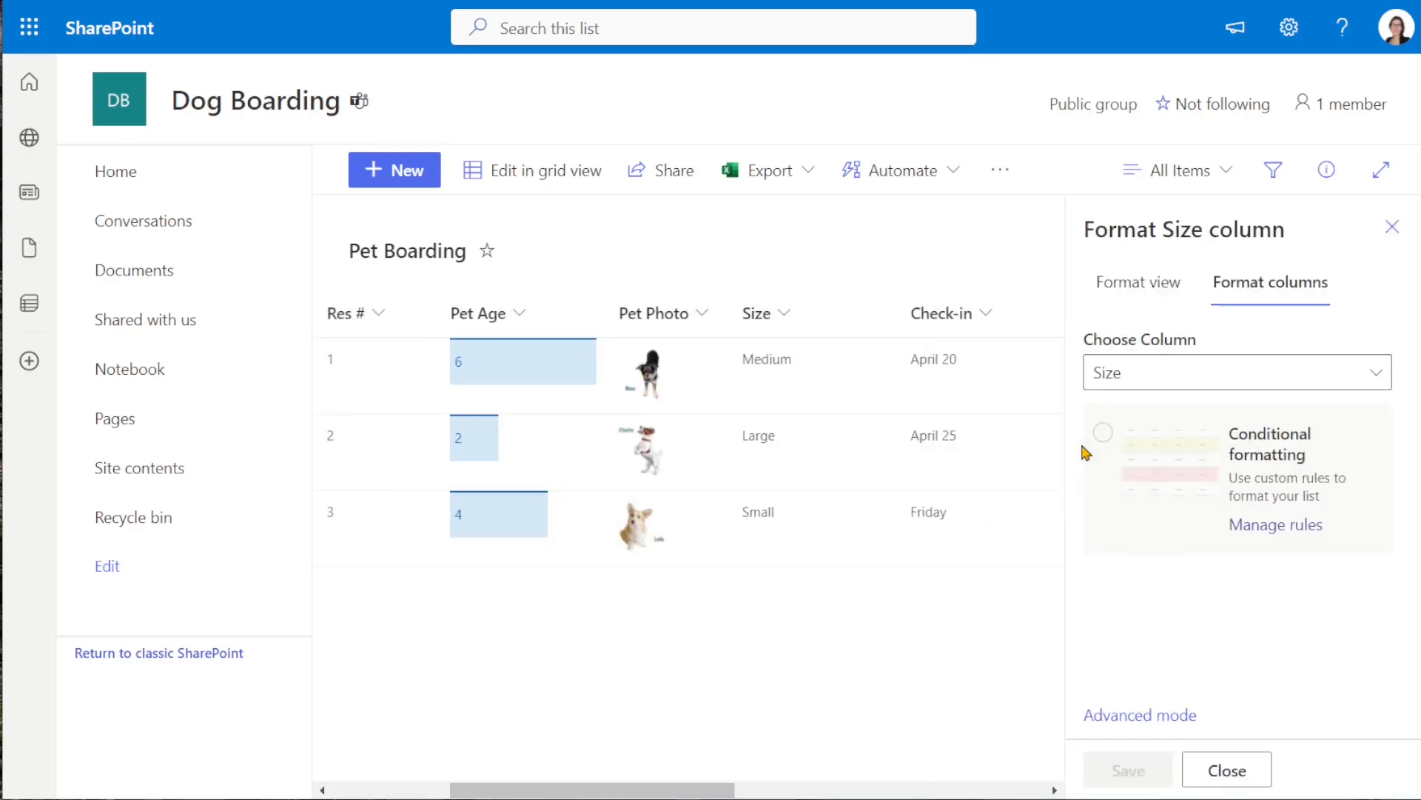
pyautogui.click(1165, 452)
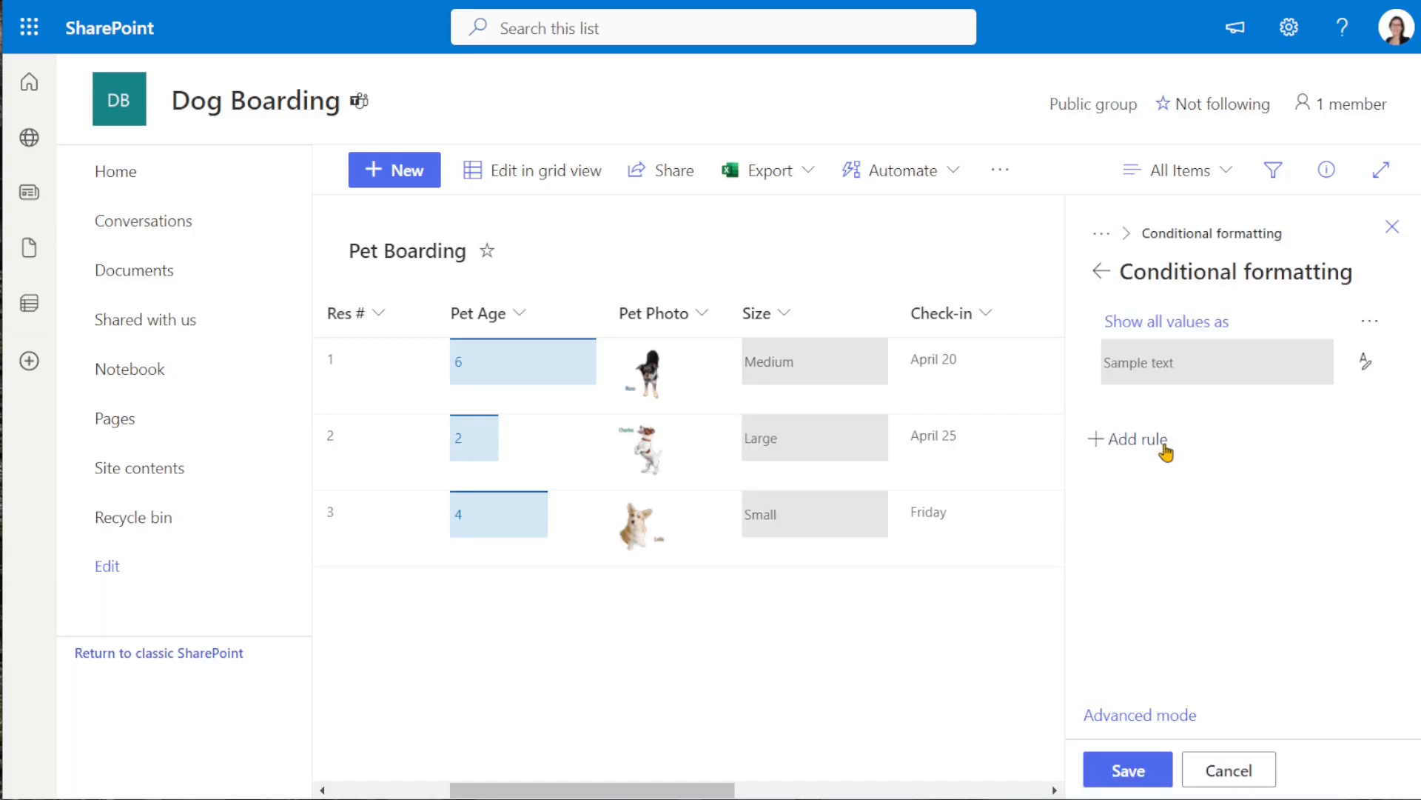
pyautogui.click(1382, 326)
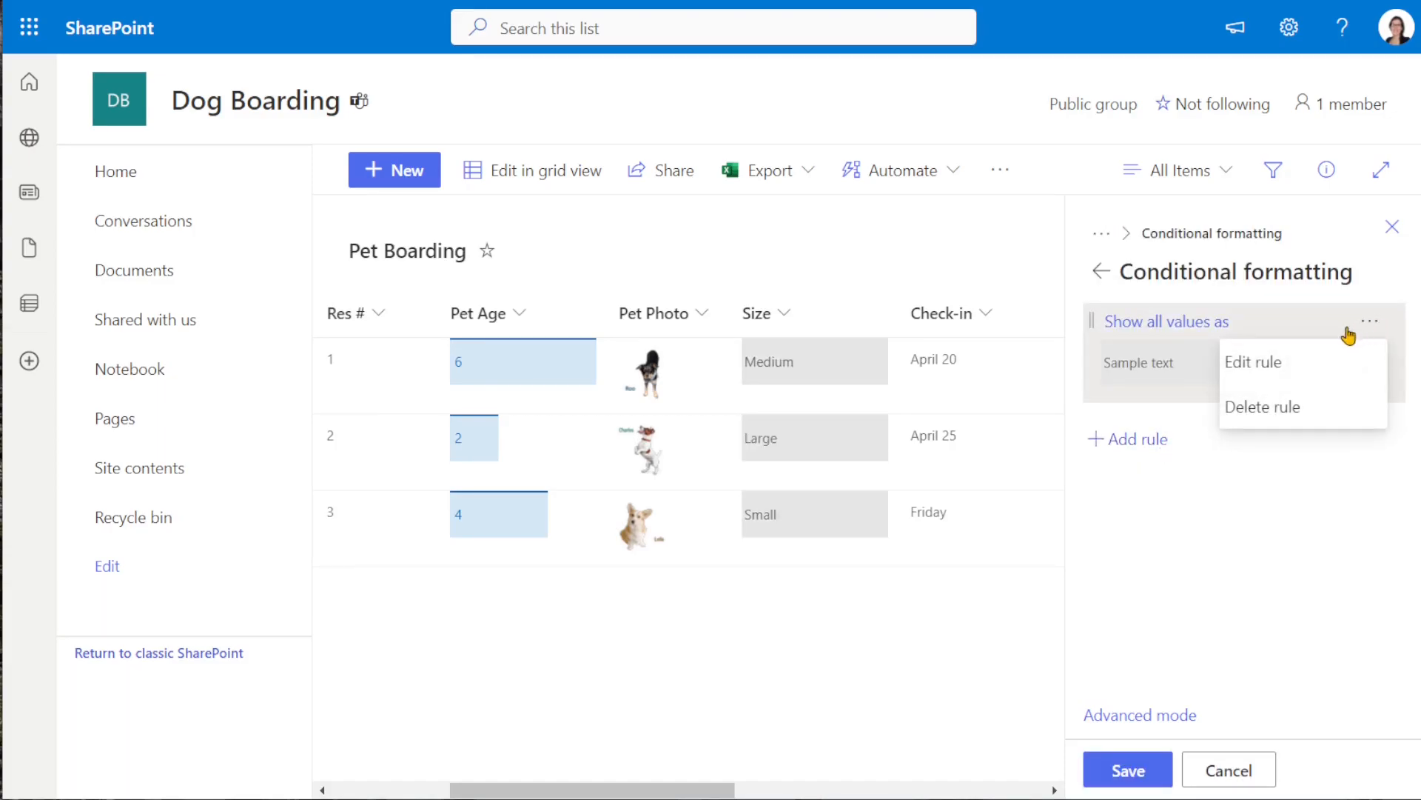
pyautogui.click(1307, 405)
# - Create a conditional formatting rule with the condition that Size is equal to Large
pyautogui.click(1118, 333)
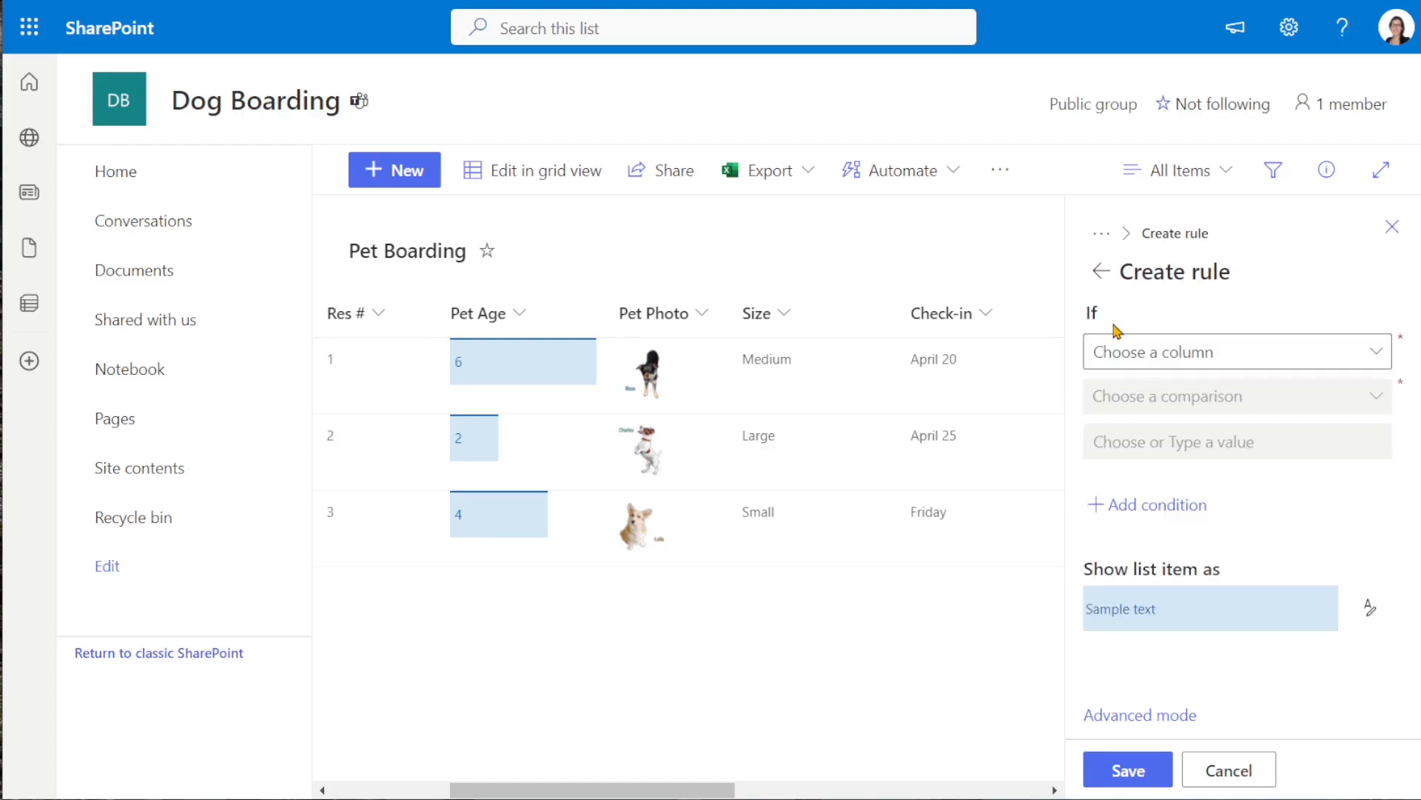
pyautogui.click(1123, 353)
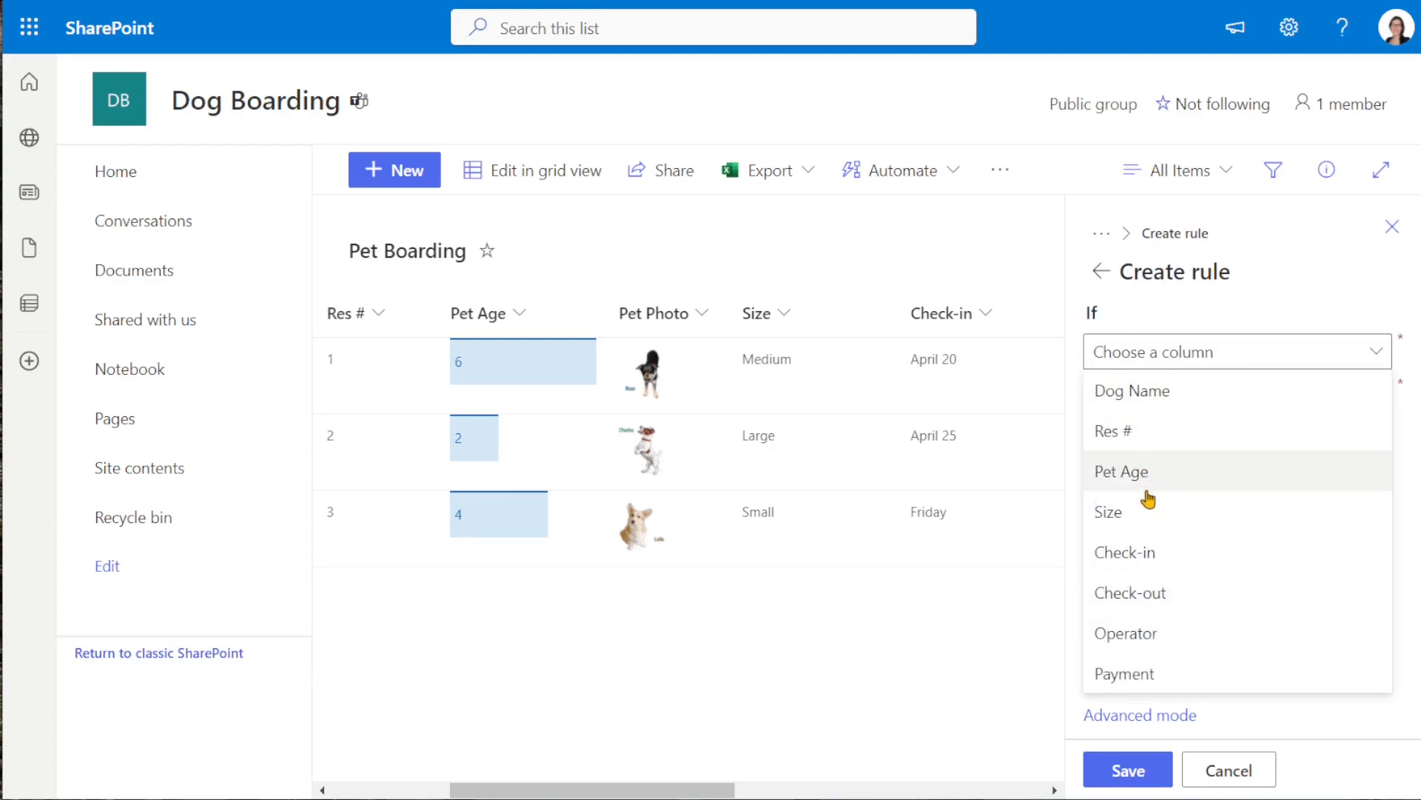
pyautogui.click(1109, 512)
pyautogui.click(1152, 397)
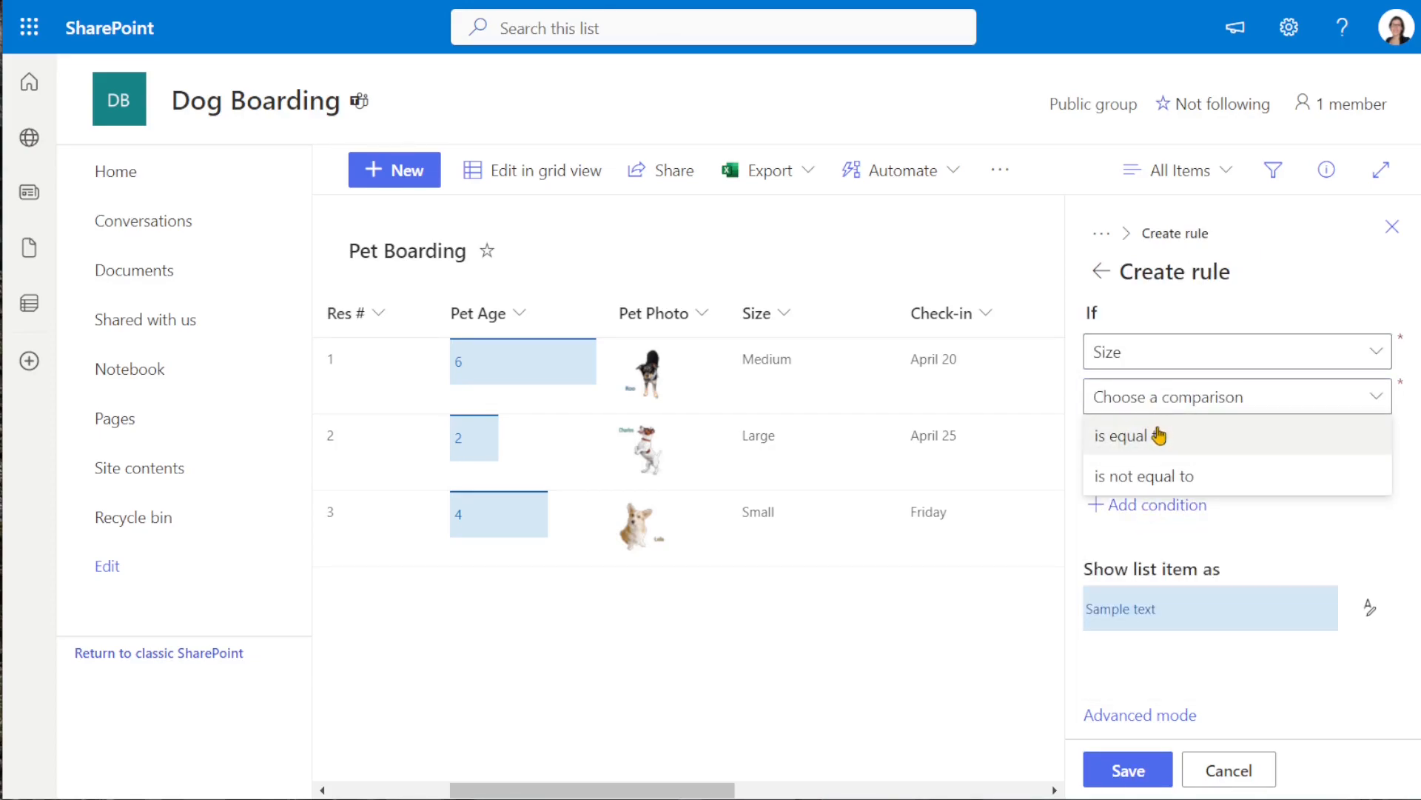
pyautogui.click(1155, 438)
pyautogui.click(1157, 441)
pyautogui.write('Large')
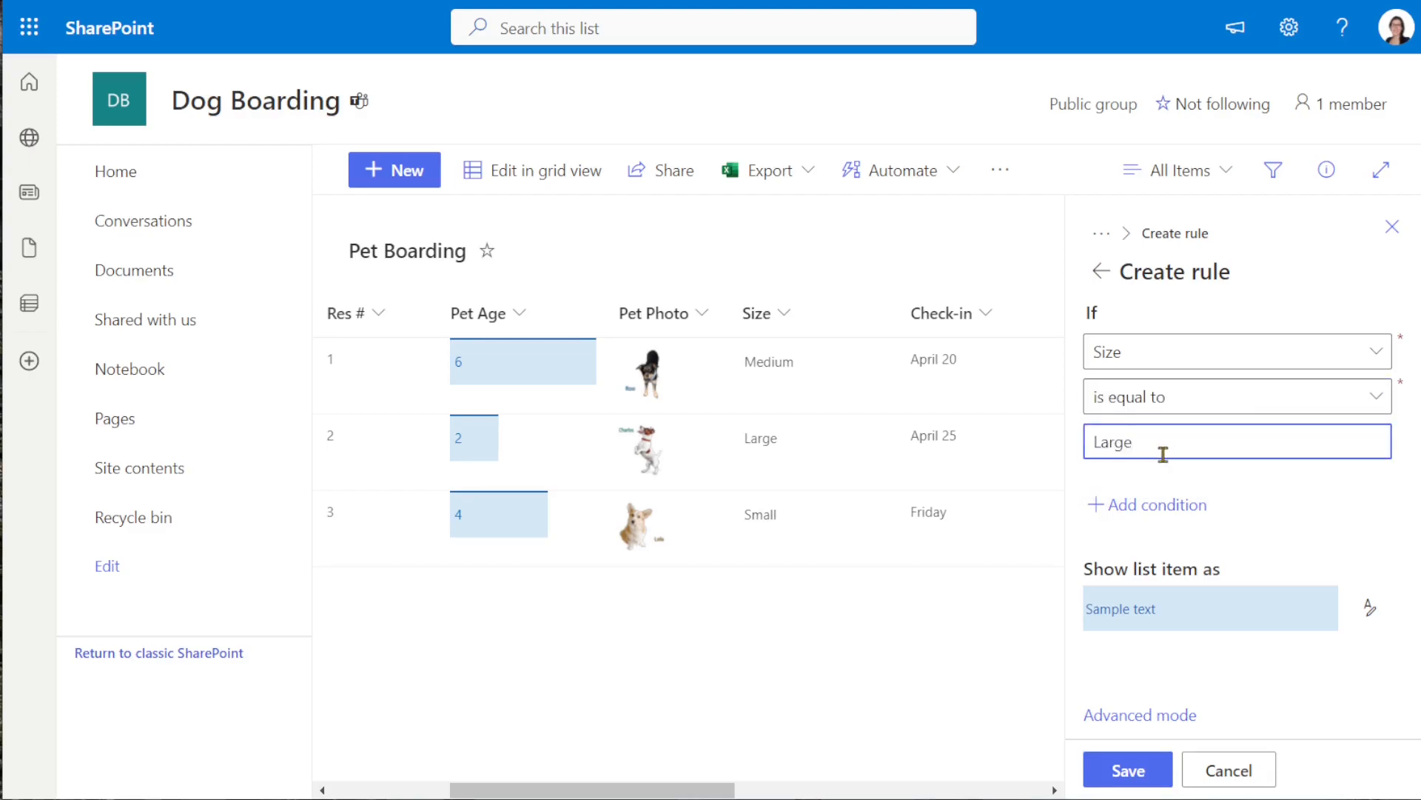
# - Give the Large size rule a red fill and save the formatting
pyautogui.click(1373, 612)
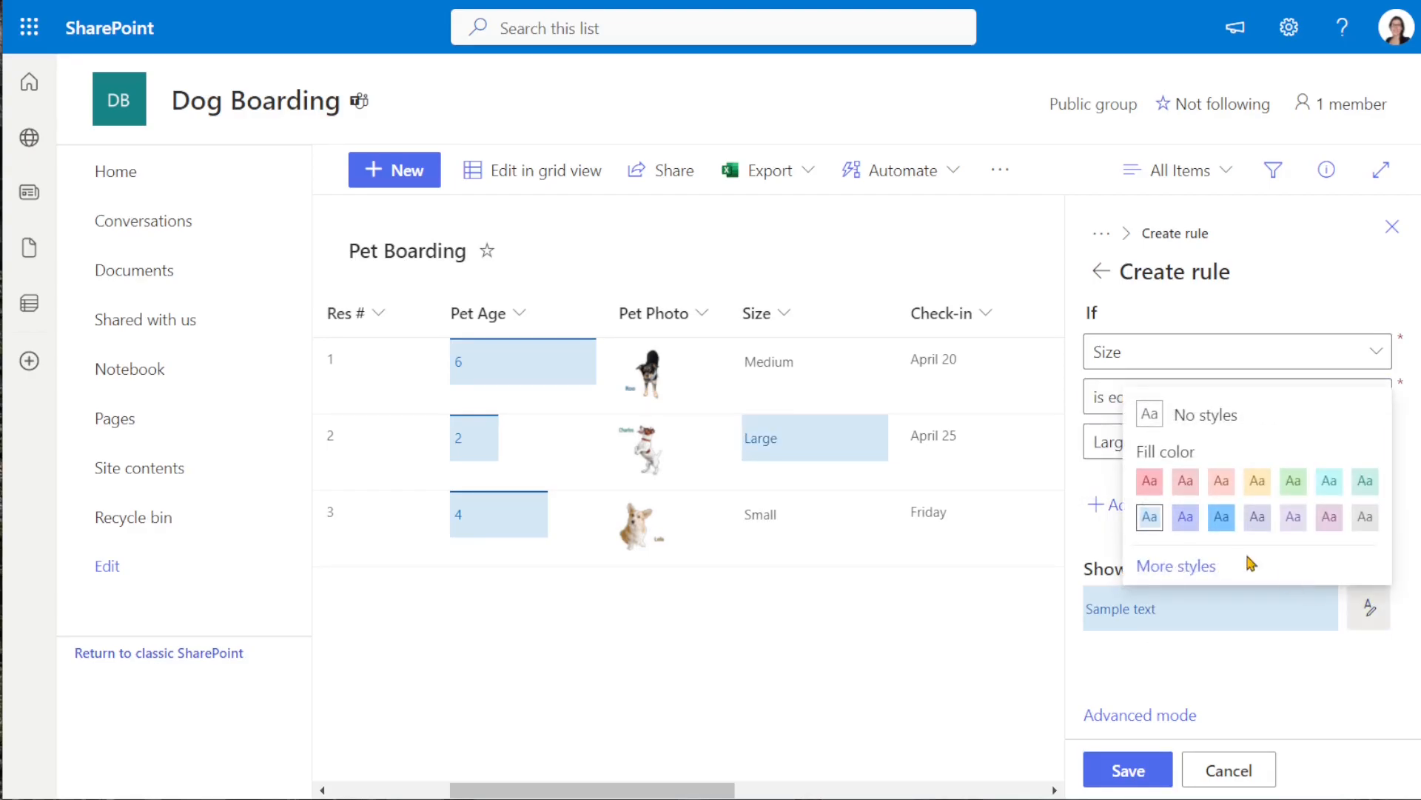
pyautogui.click(1152, 486)
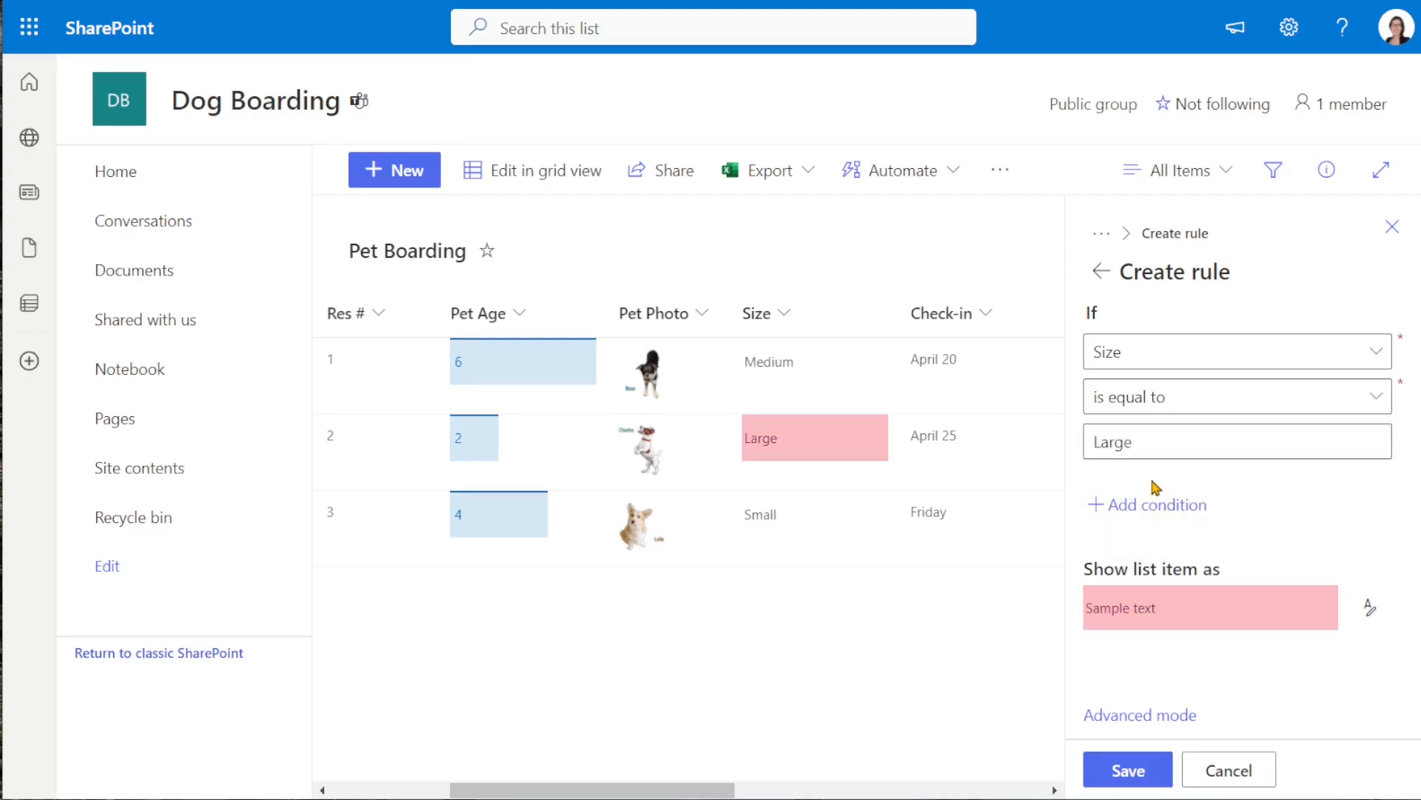
pyautogui.click(1130, 771)
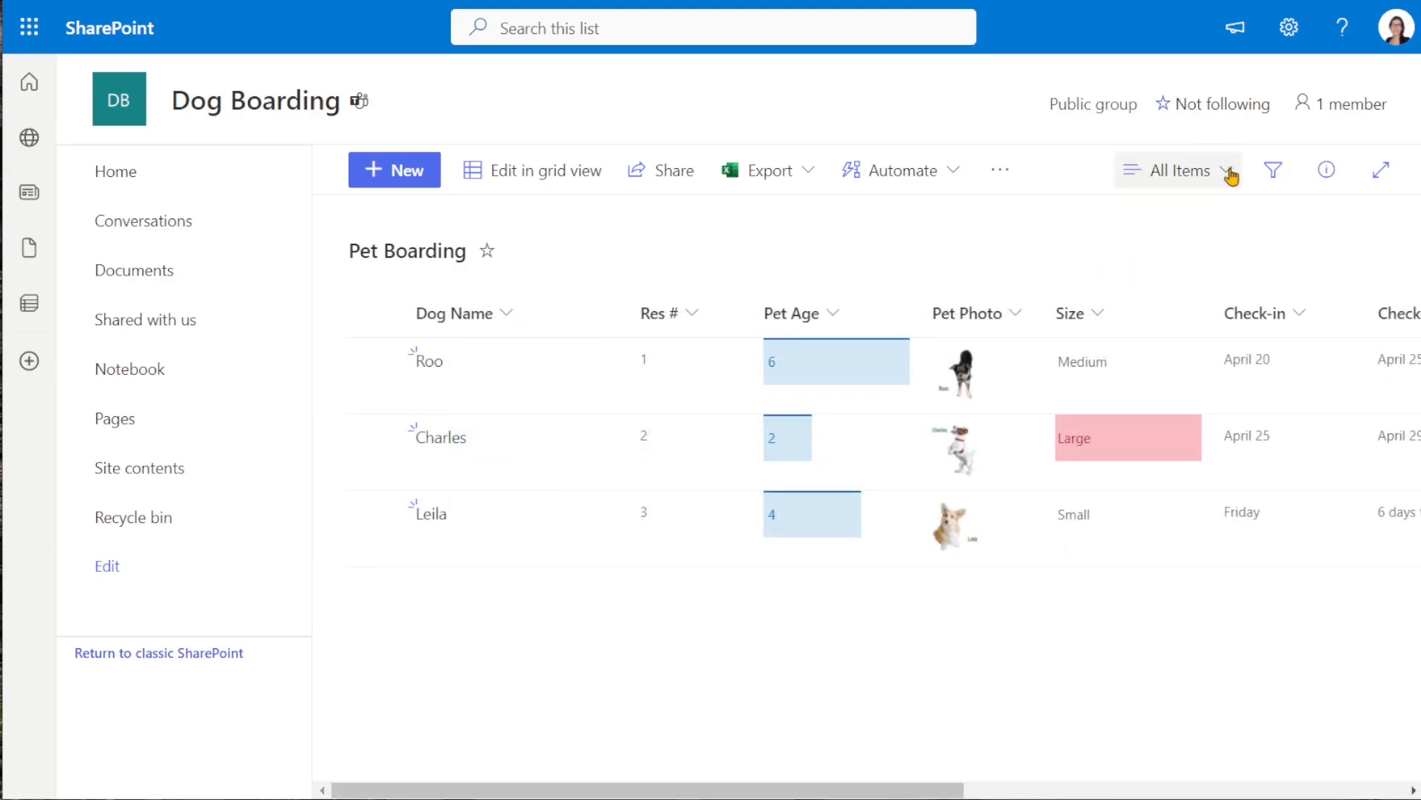
# - Display the Pet Boarding list as a Gallery and open Roo's card
pyautogui.click(1229, 171)
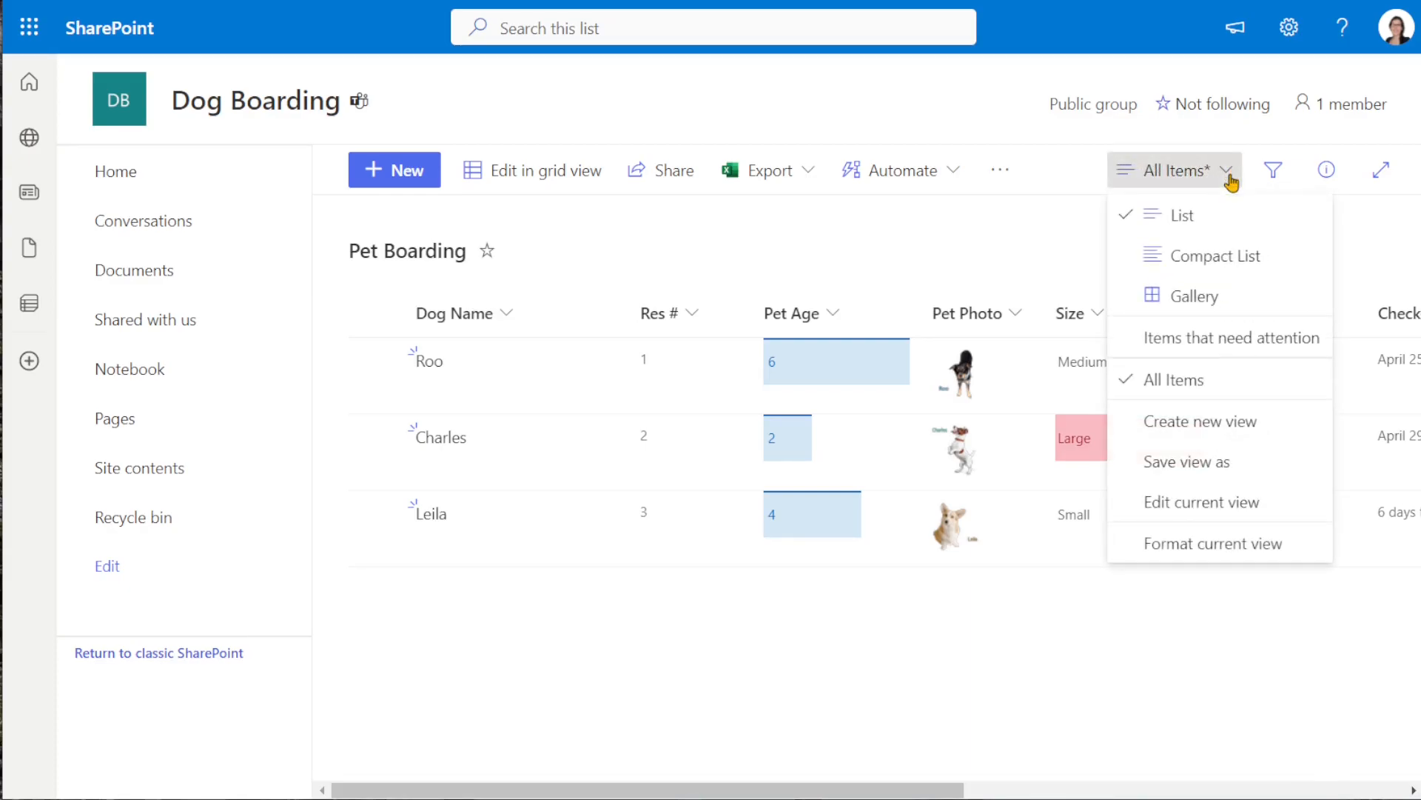
pyautogui.click(1214, 294)
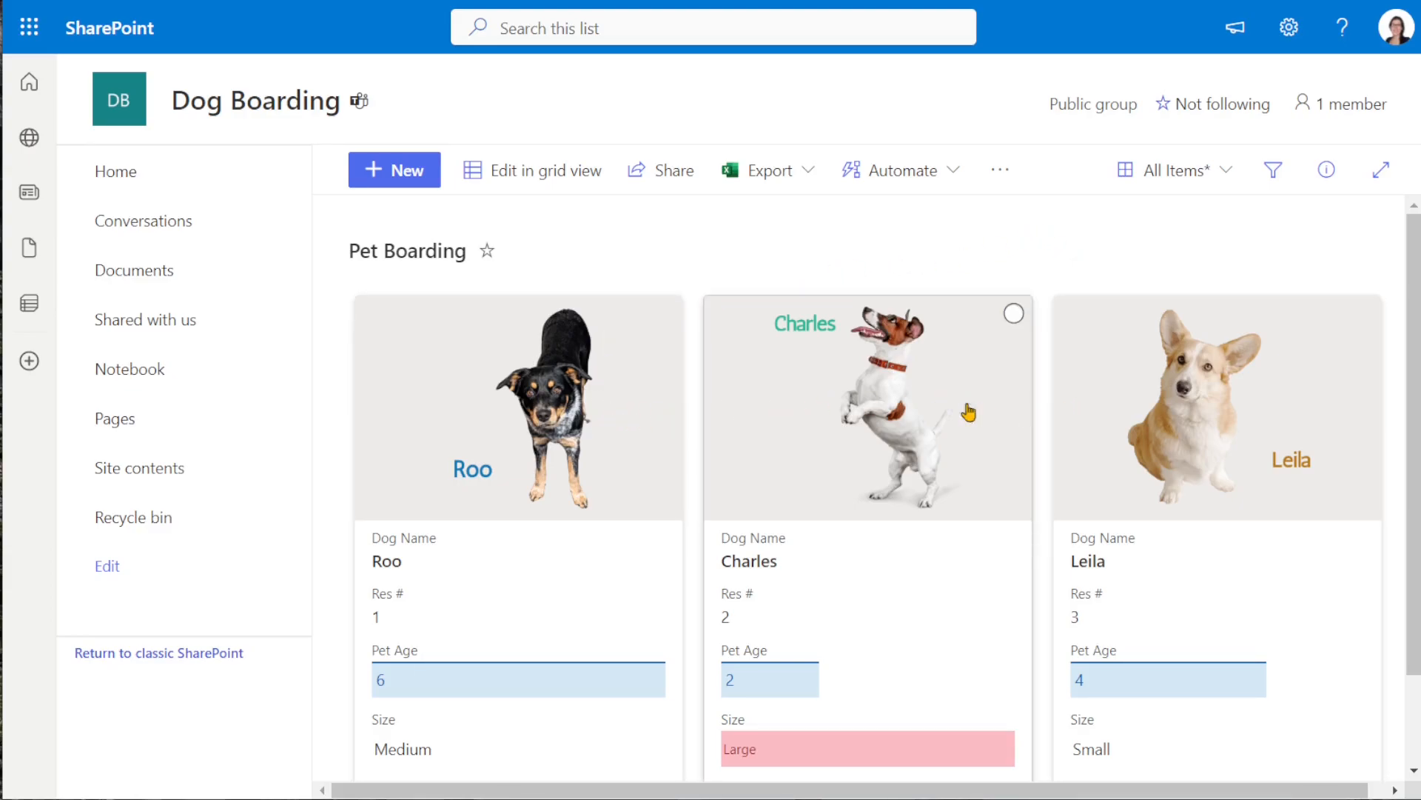
pyautogui.click(638, 422)
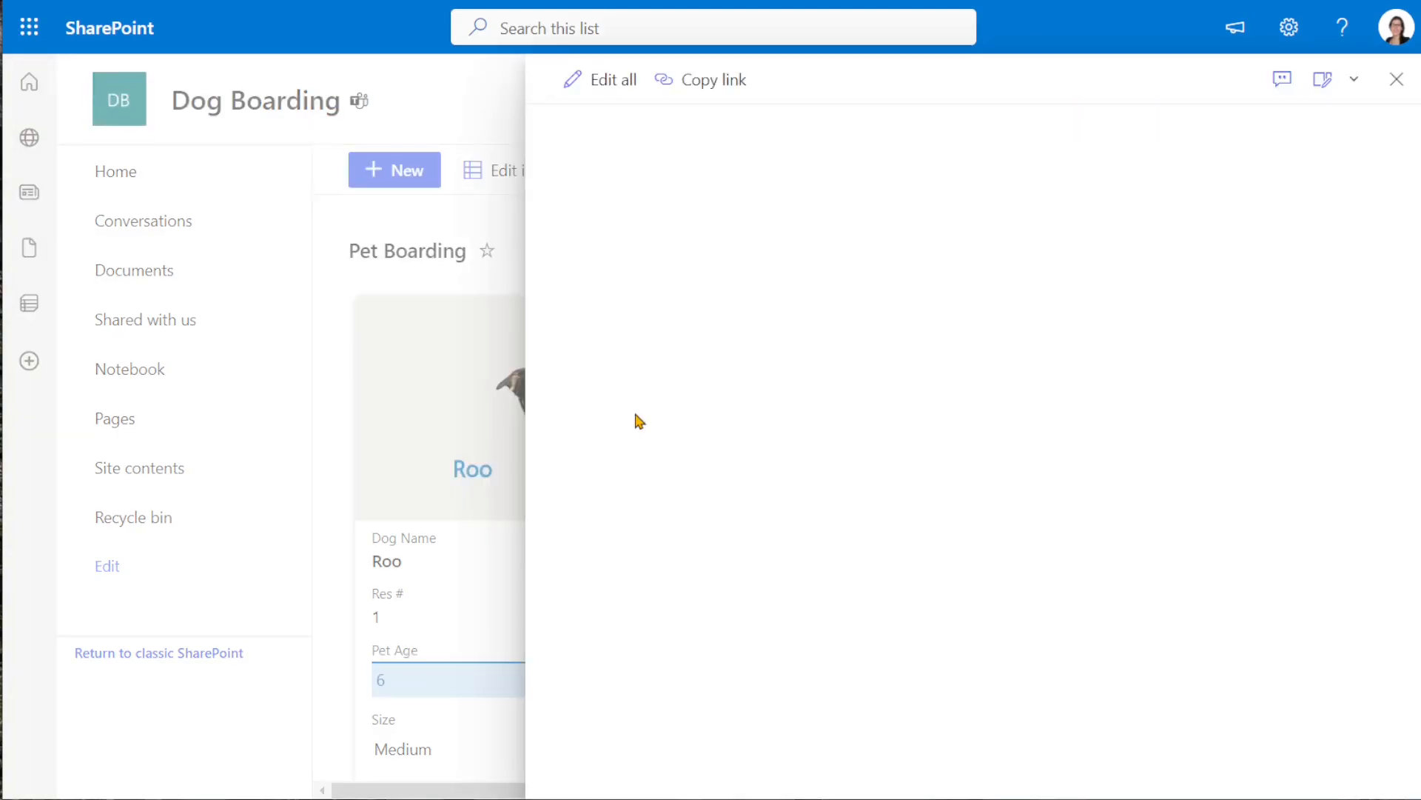
# - Review the field details on Roo's card
pyautogui.scroll(-4, 844, 296)
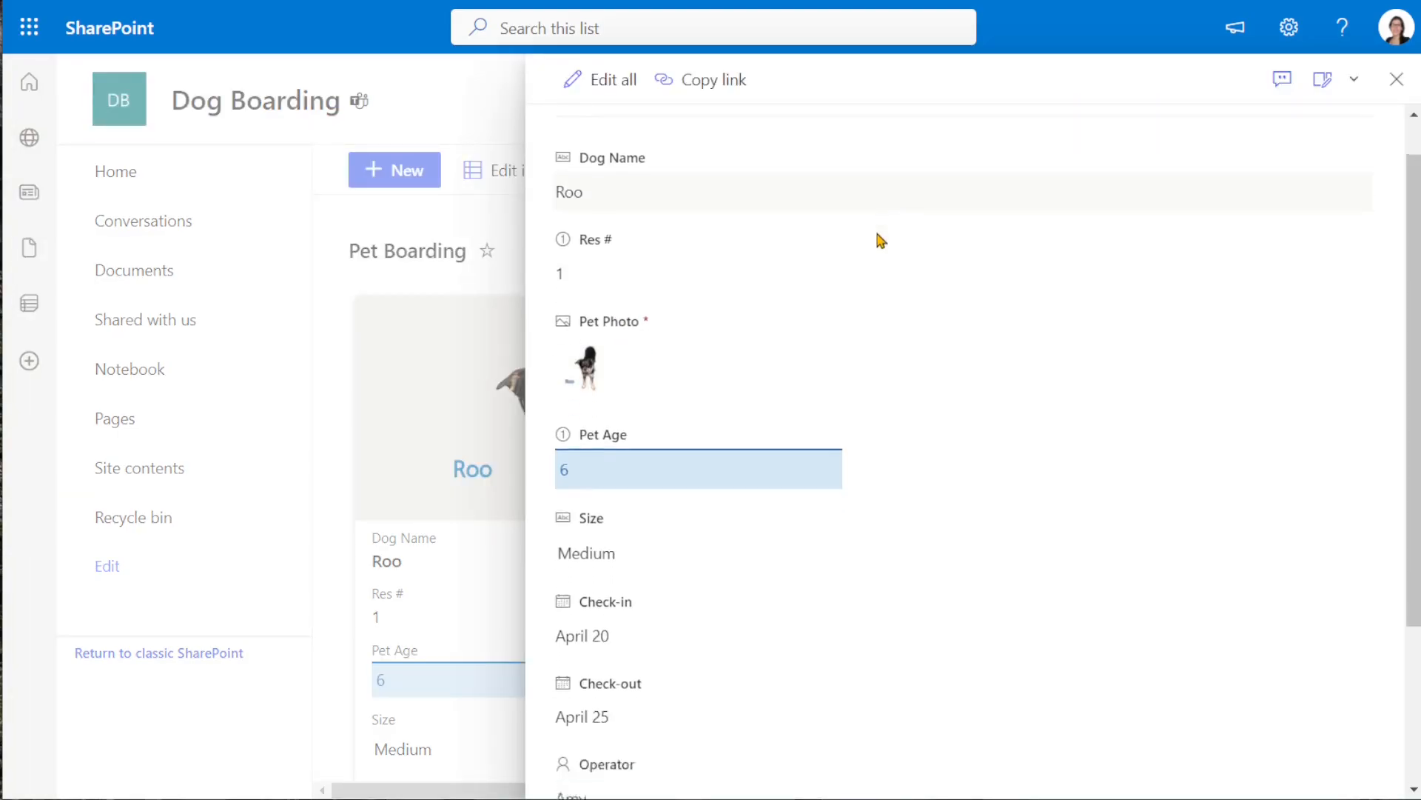
pyautogui.scroll(4, 891, 481)
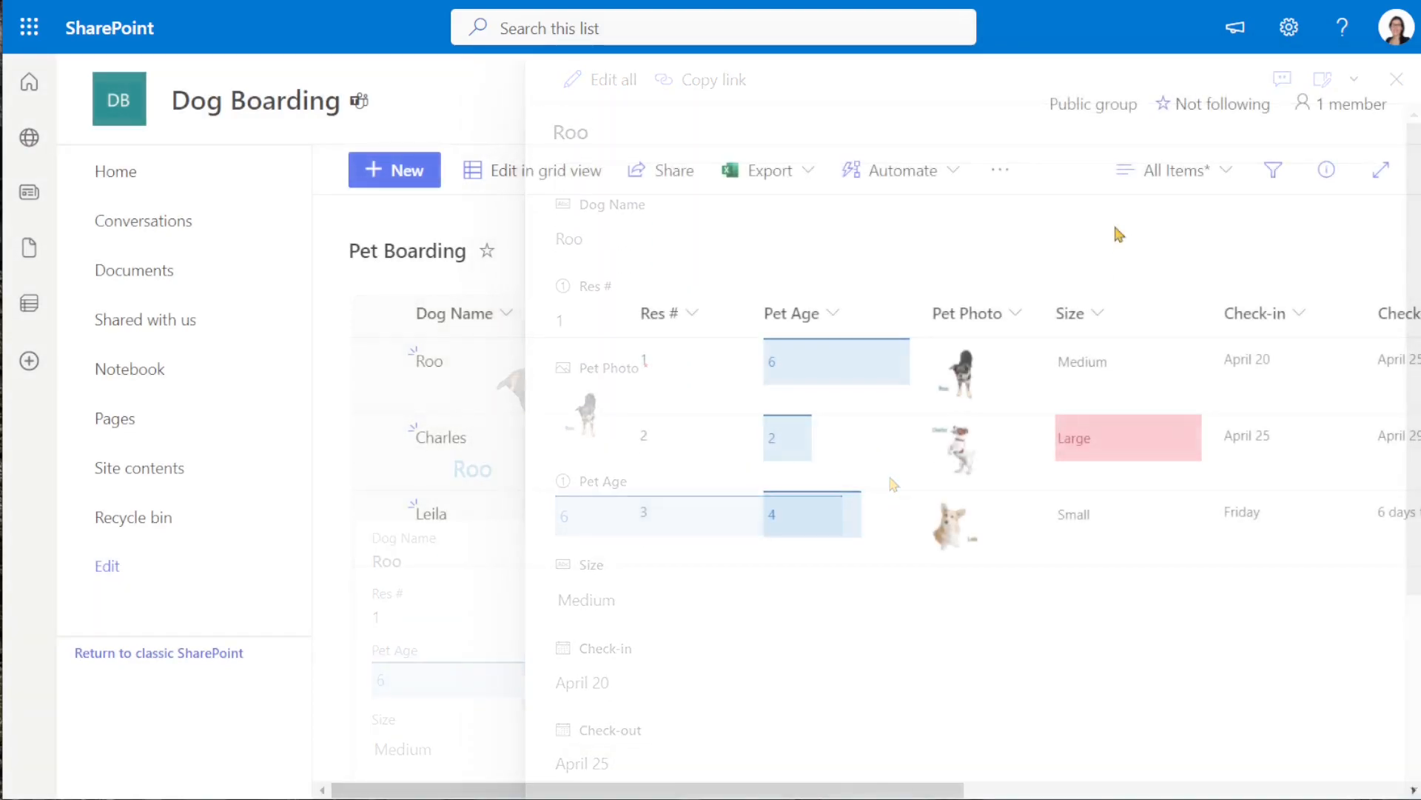
# - Start a new view of the Pet Boarding list shown as a calendar and name it Pet Boarding Calendar
pyautogui.click(1216, 178)
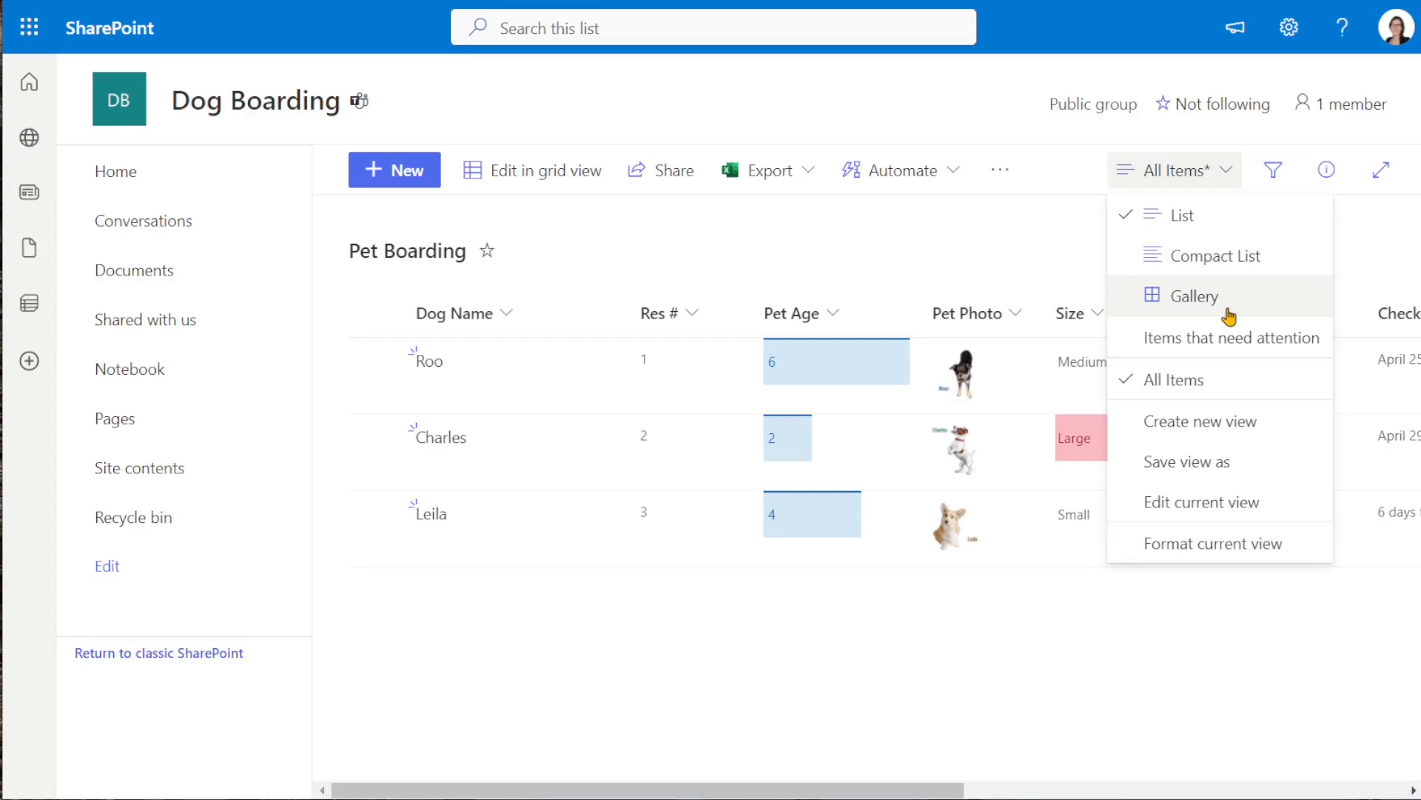
pyautogui.click(1201, 421)
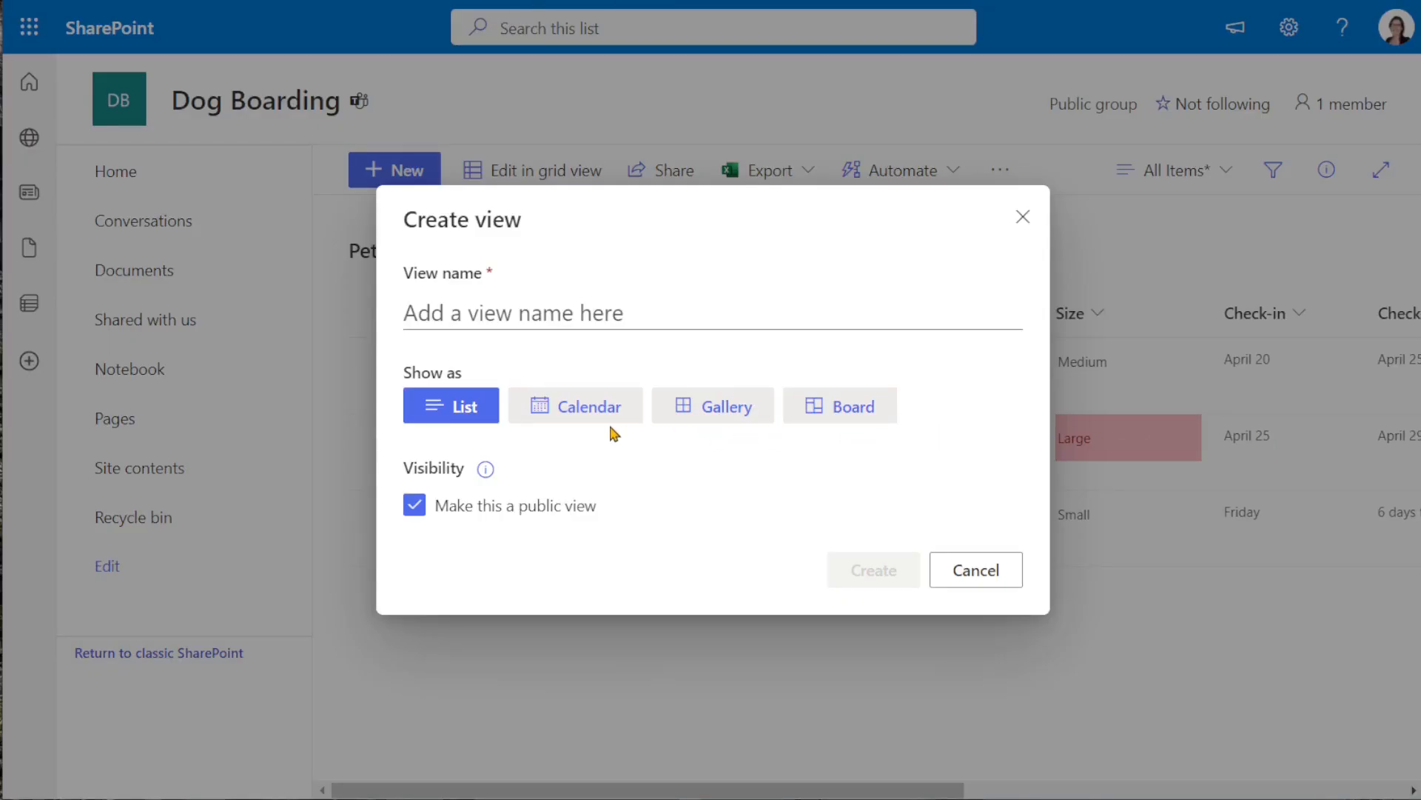
pyautogui.click(603, 412)
pyautogui.click(688, 184)
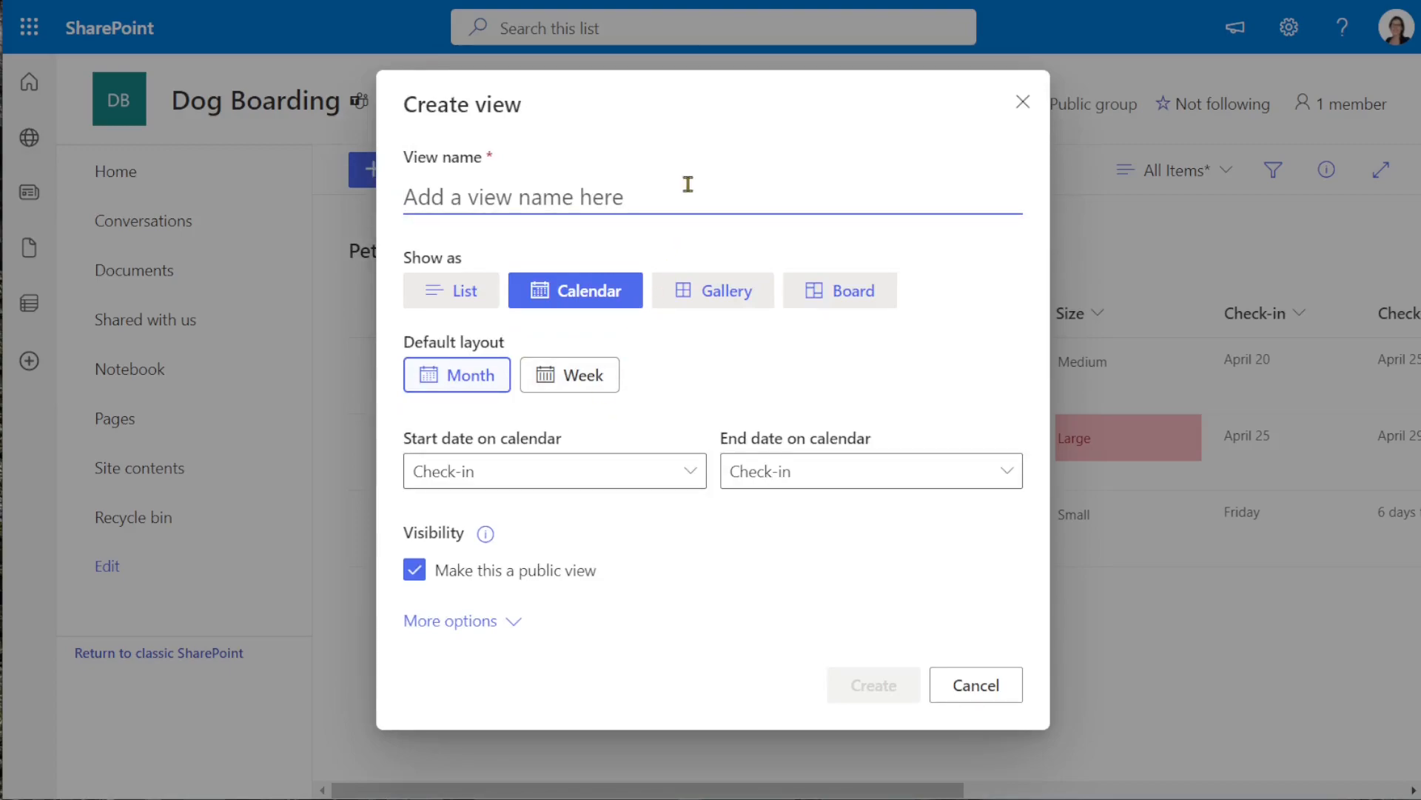
pyautogui.write('Pet Boarding Calendar')
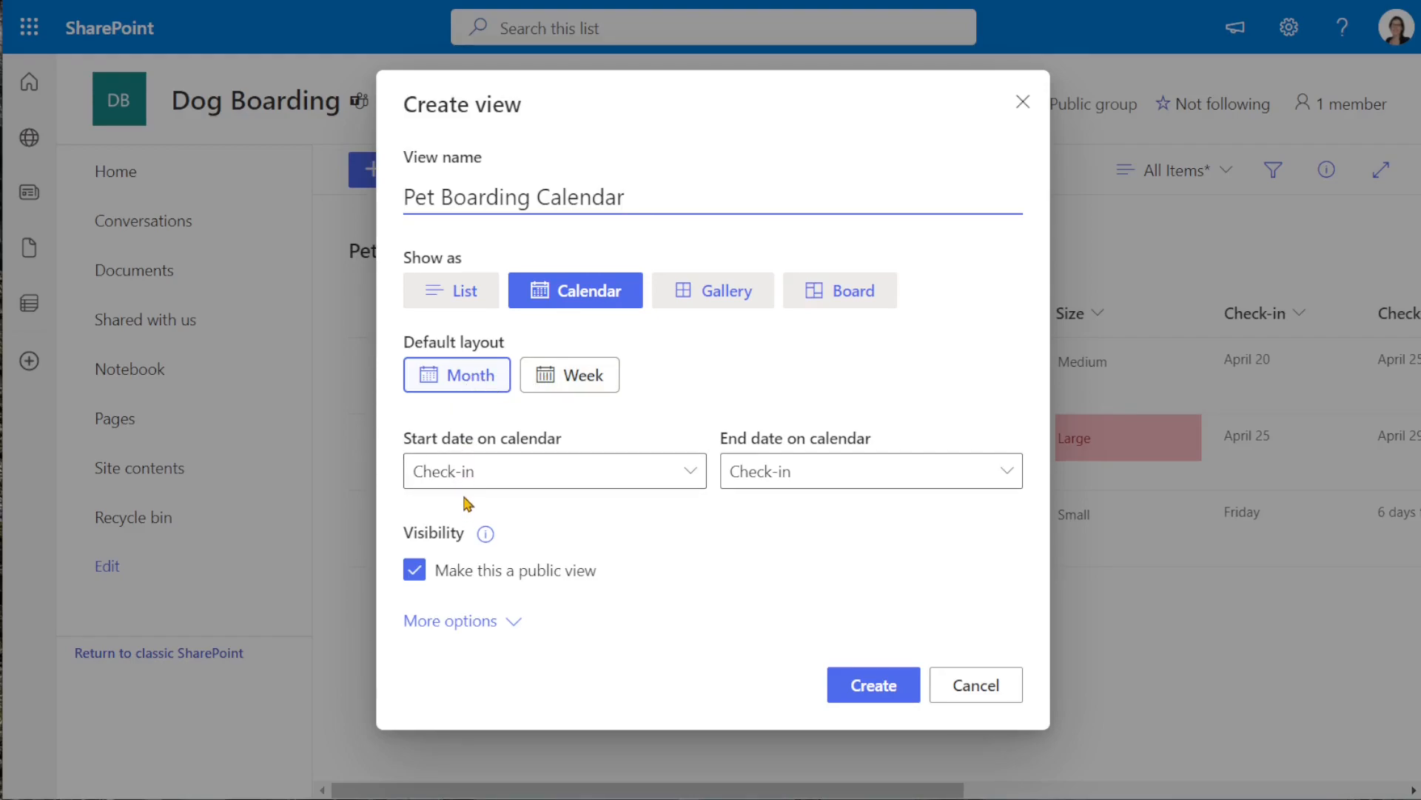
# - Set the calendar's end date to the Check-out column and create the view
pyautogui.click(791, 489)
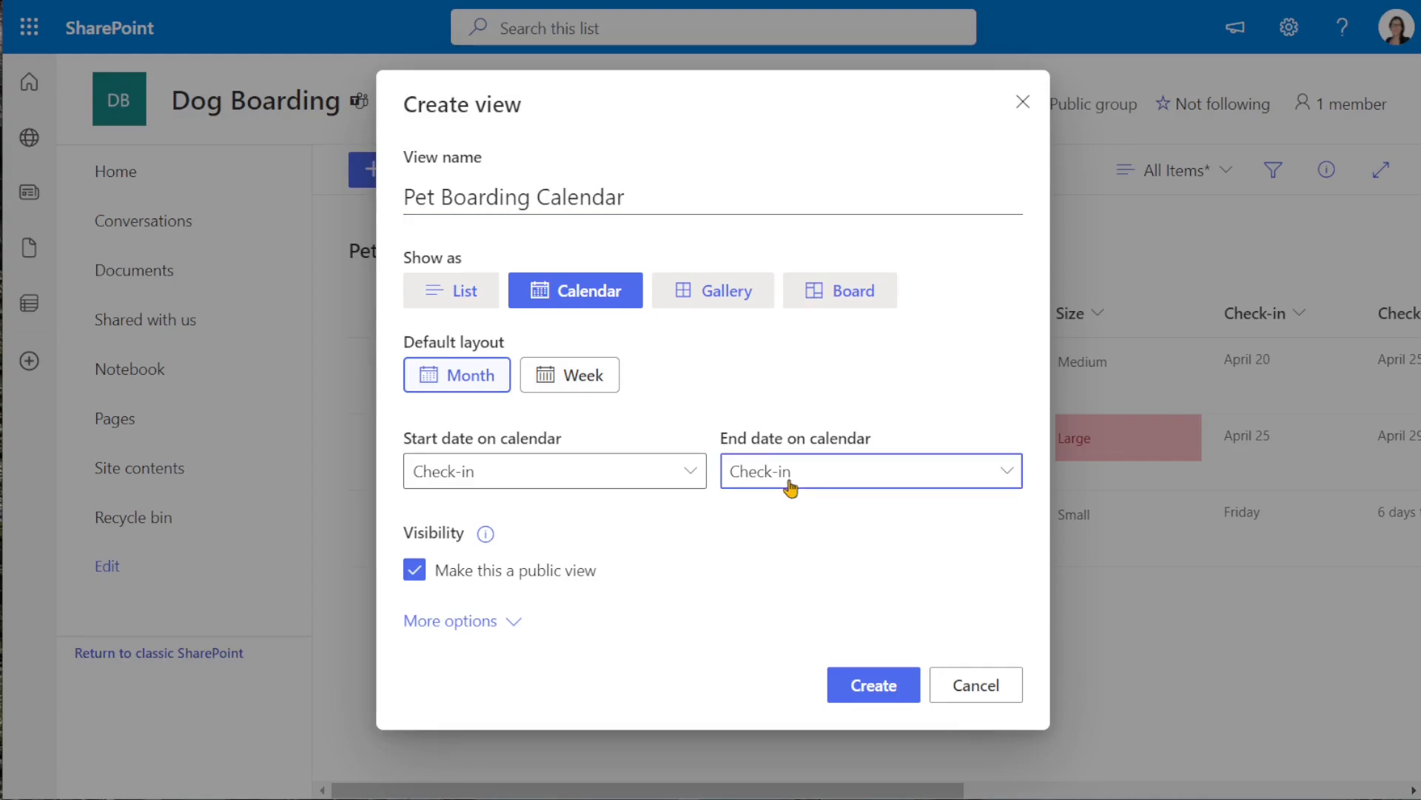
pyautogui.click(800, 548)
pyautogui.click(794, 521)
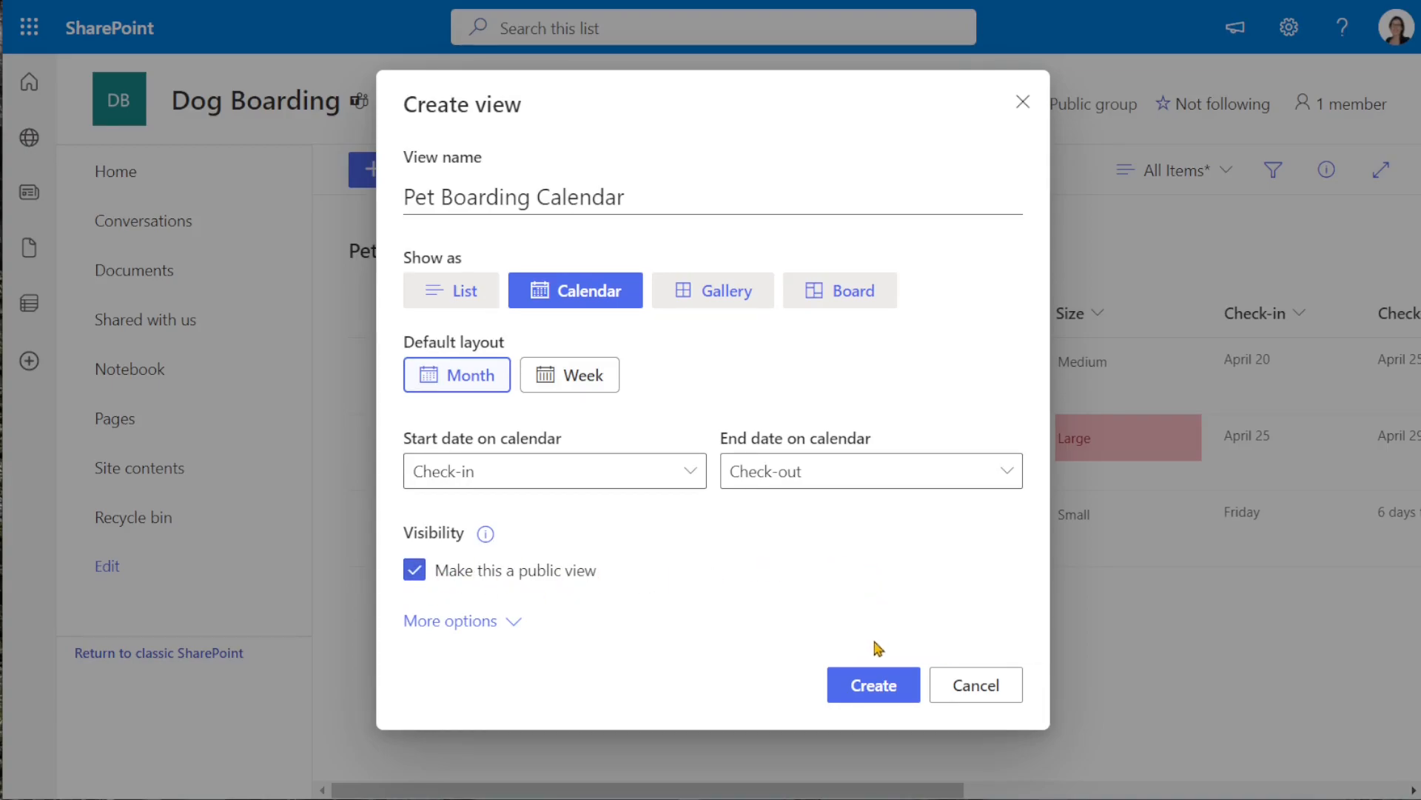
pyautogui.click(881, 689)
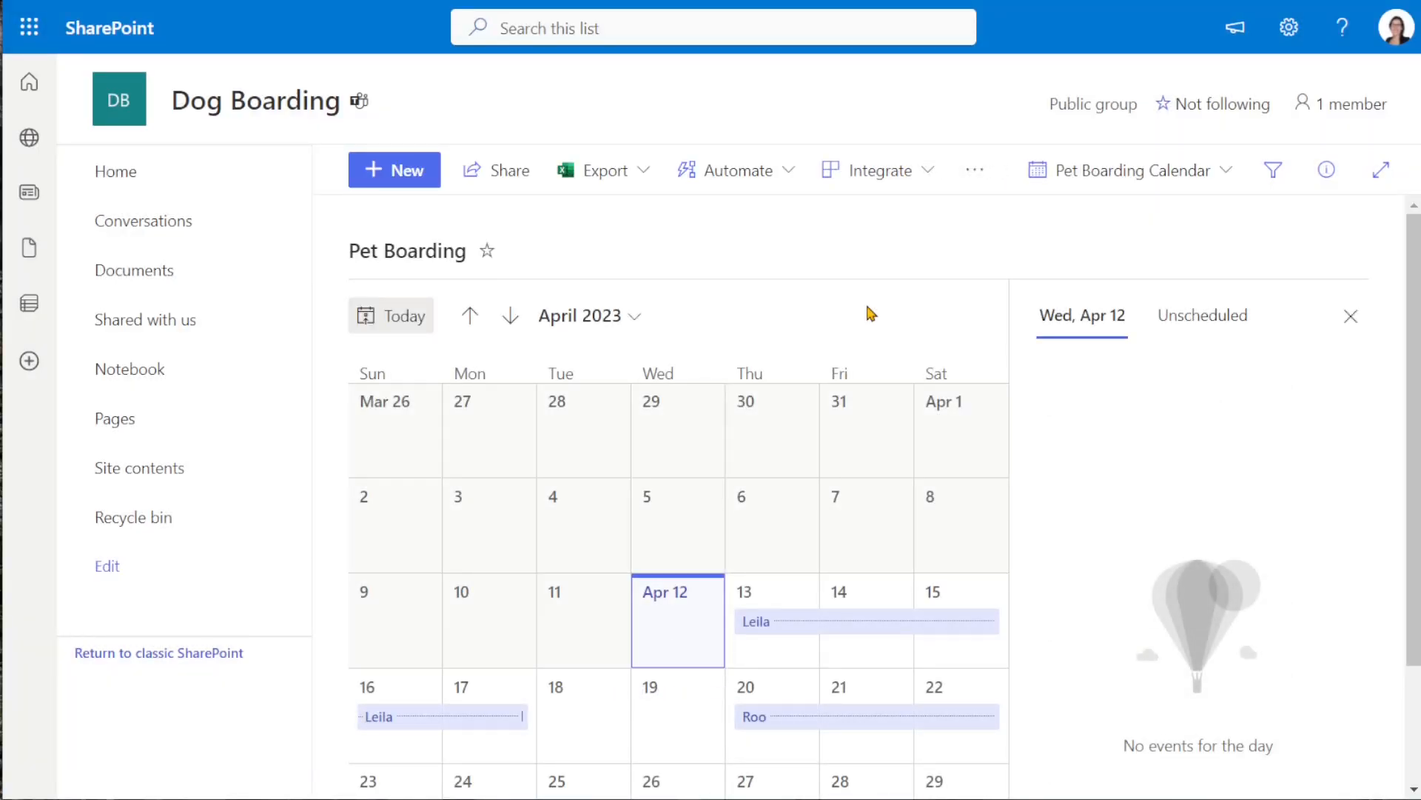
# - Move Leila's stay on the calendar to start on May 4 and open its entry to review the details
pyautogui.scroll(-3, 724, 393)
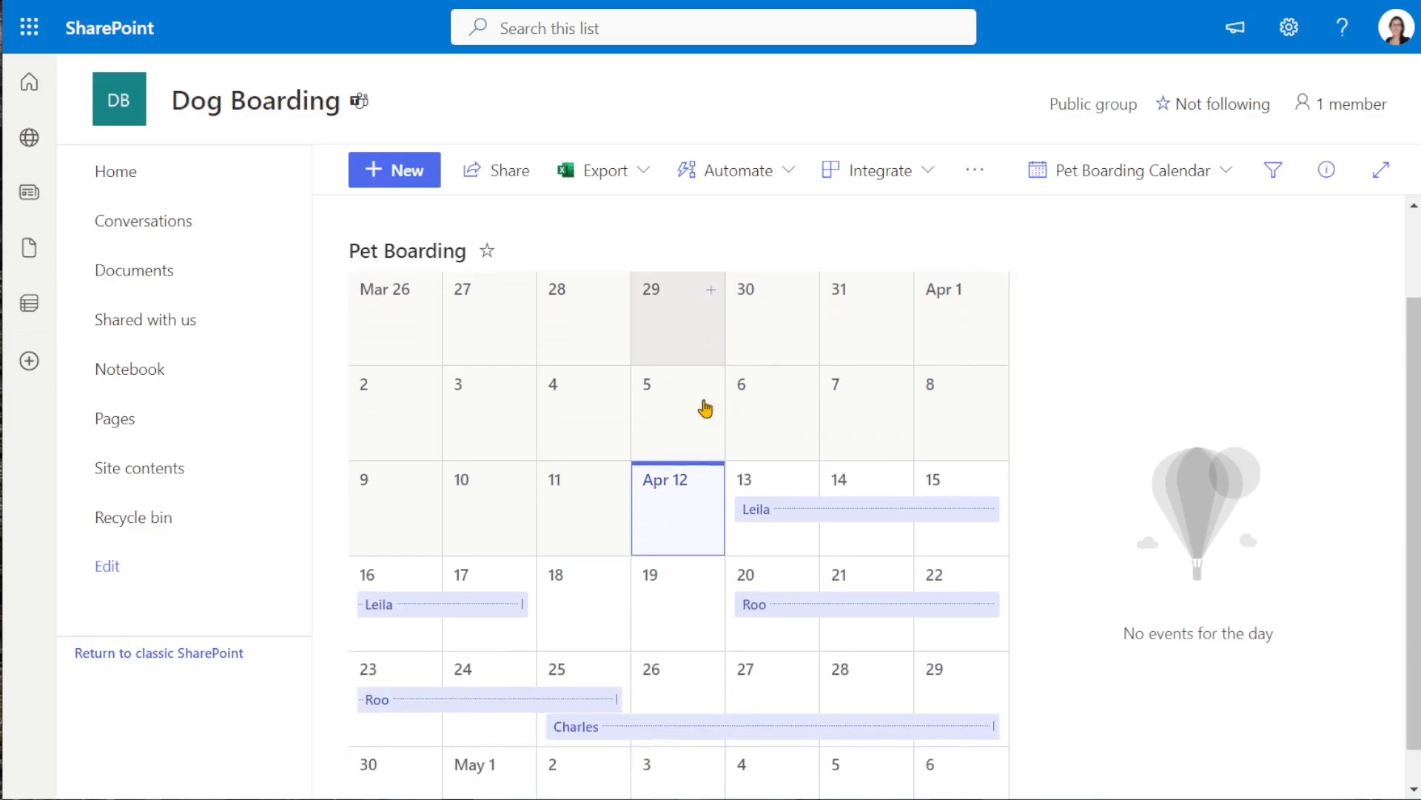
pyautogui.moveTo(829, 480); pyautogui.dragTo(755, 740)
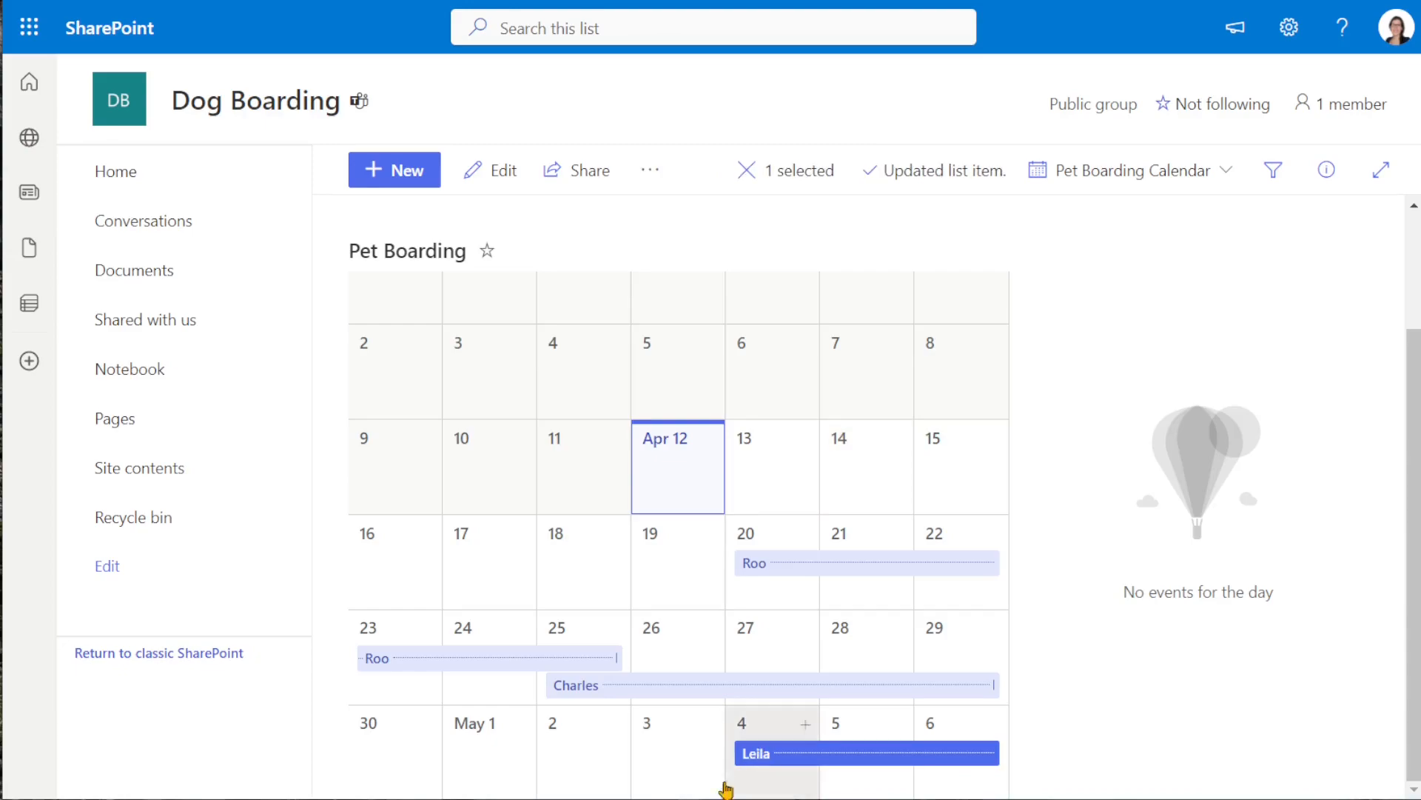
pyautogui.click(780, 754)
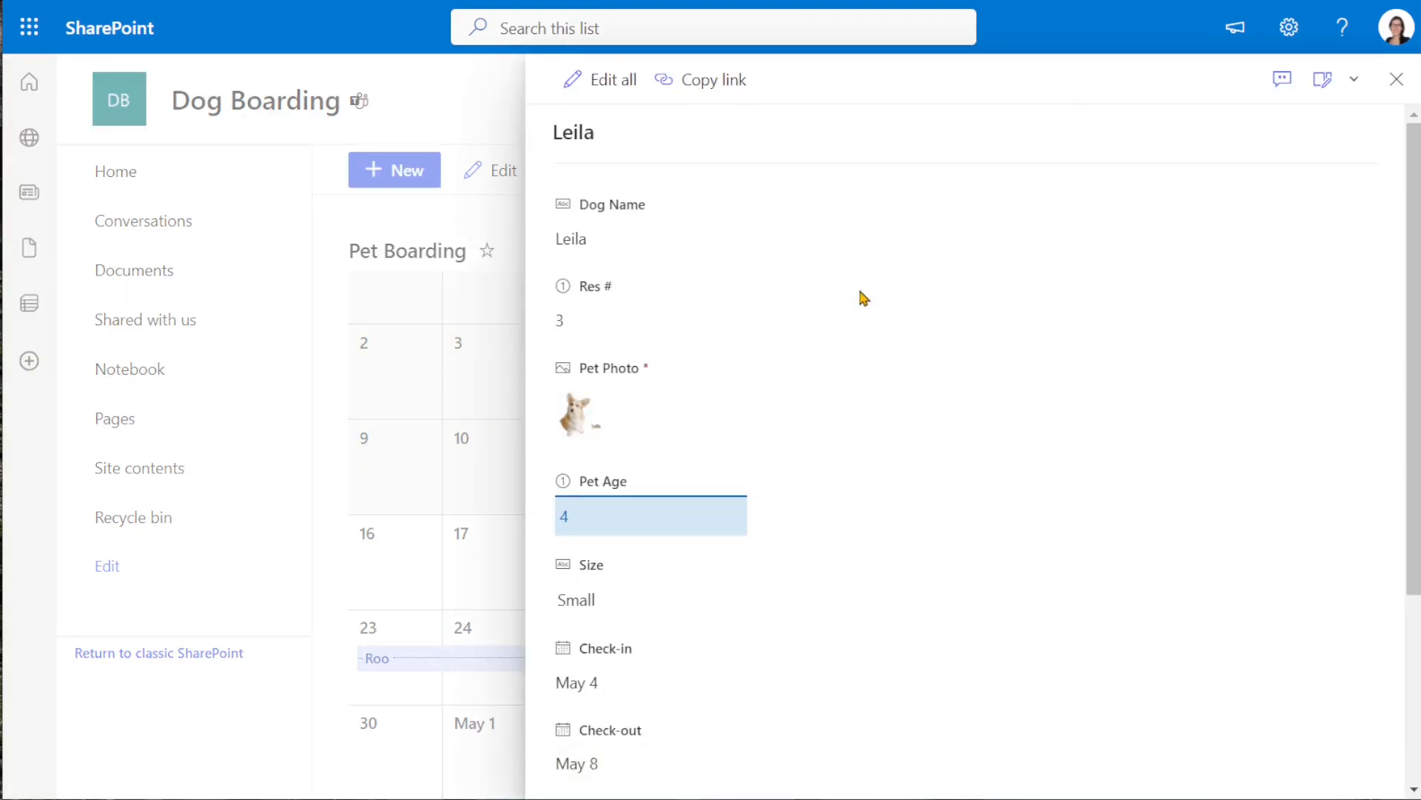
pyautogui.scroll(-2, 858, 289)
pyautogui.scroll(-2, 859, 291)
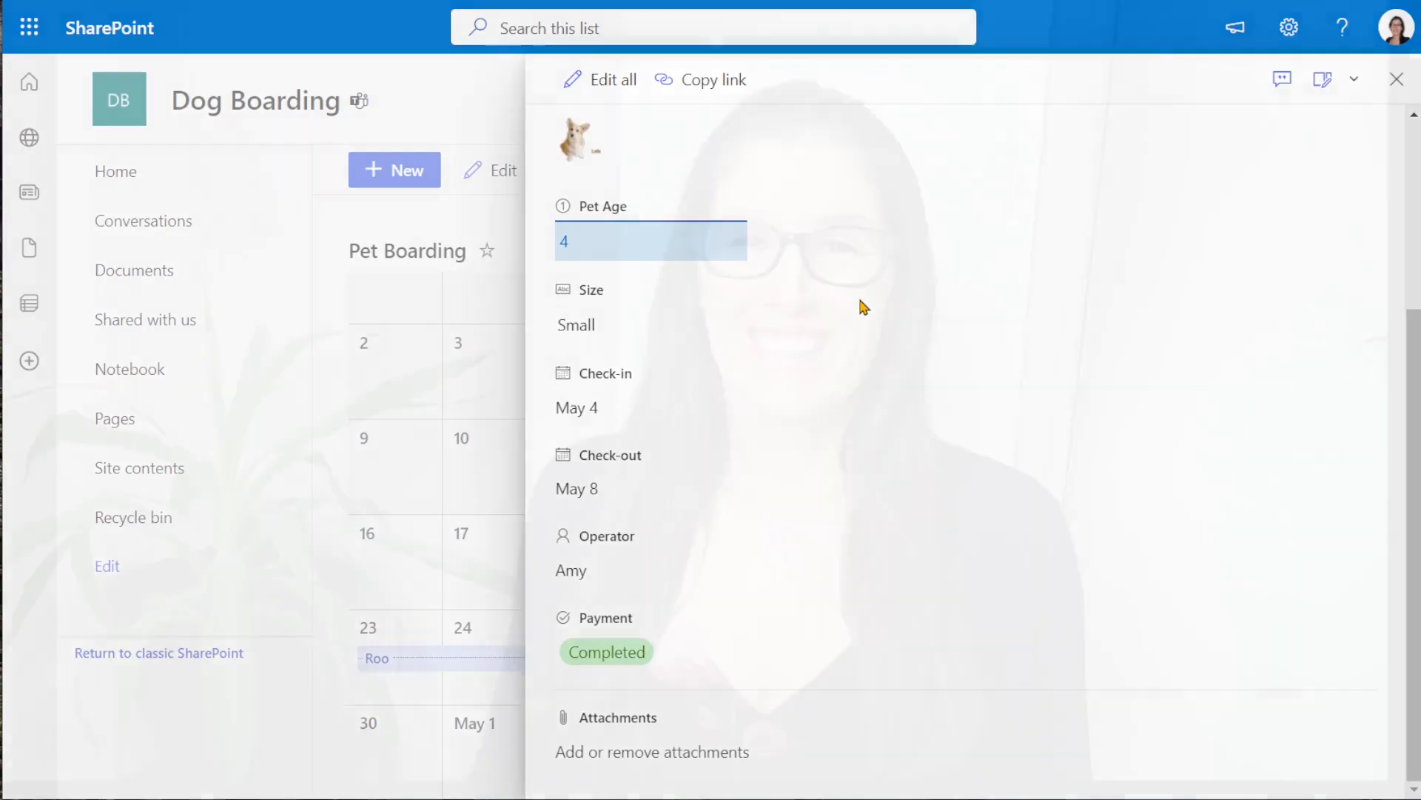